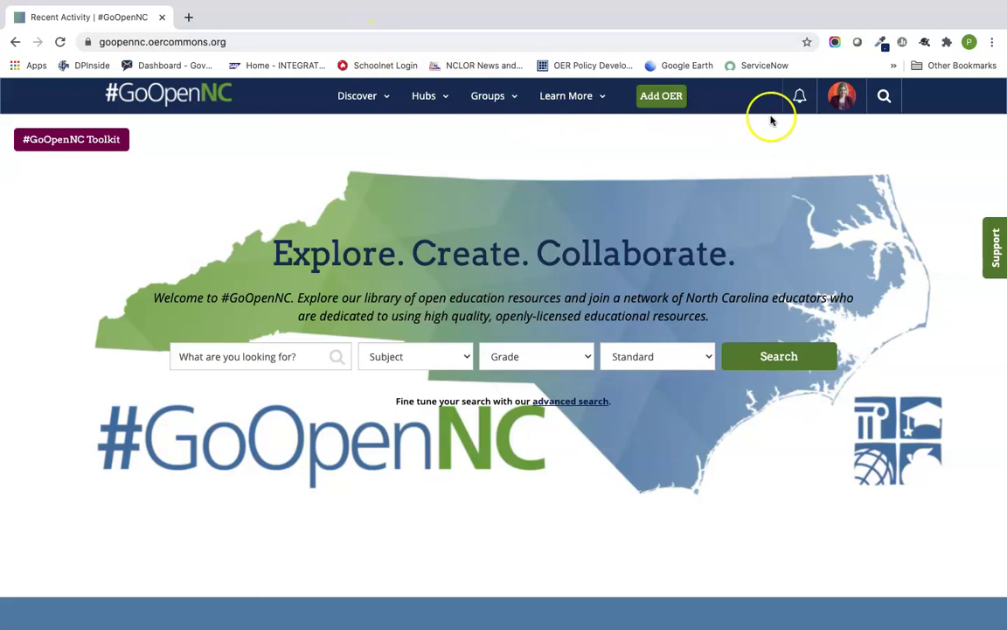
# View the account options offered under the profile picture and the quick search fields in the site header
pyautogui.click(860, 96)
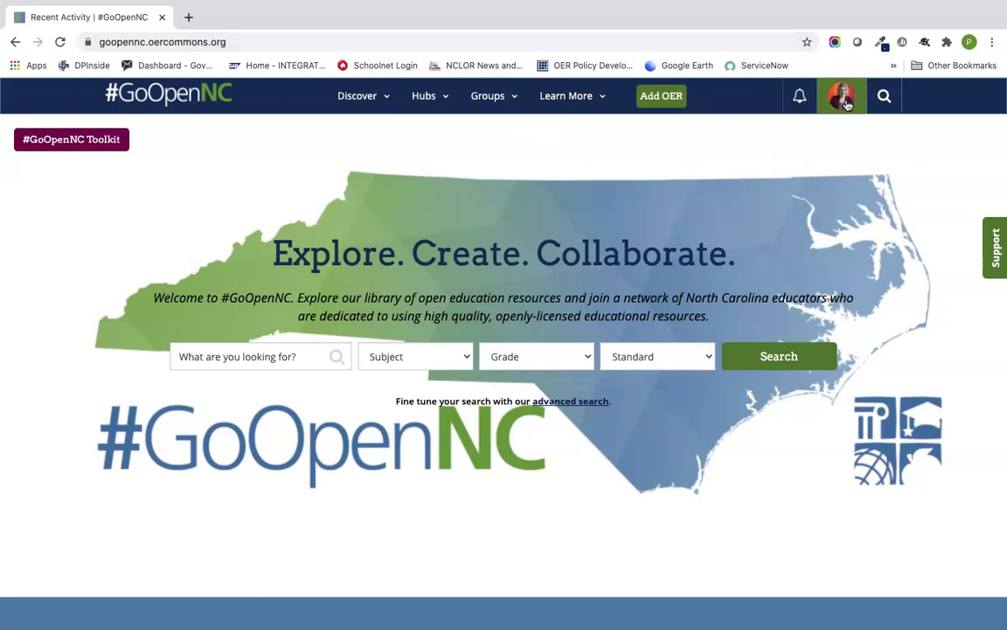
pyautogui.click(842, 101)
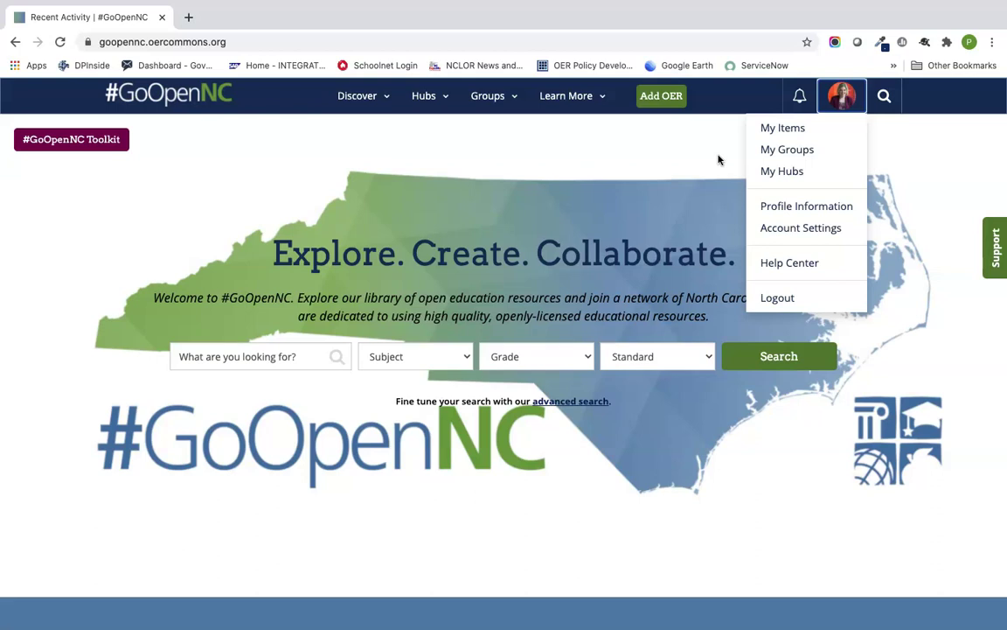
pyautogui.click(655, 191)
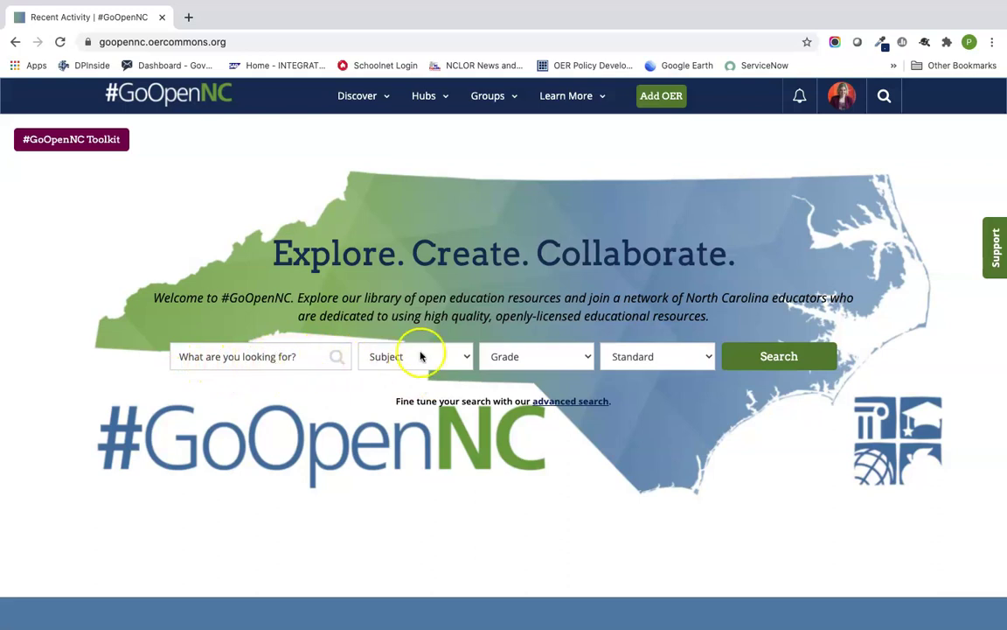
pyautogui.click(885, 100)
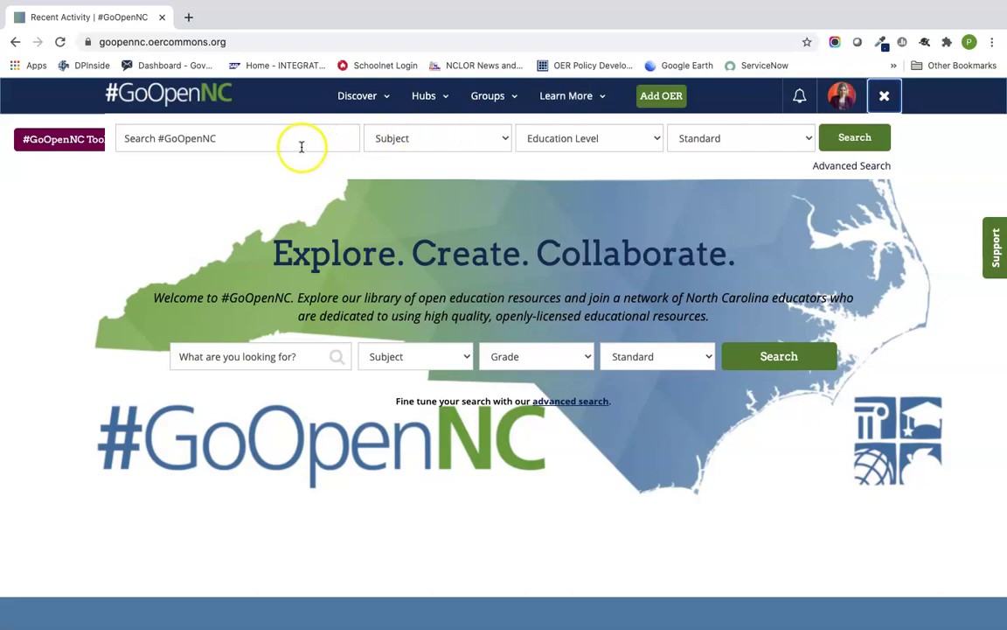
# Search the resource library for "writing" with the subject English Language Arts and Grade 7
pyautogui.click(290, 357)
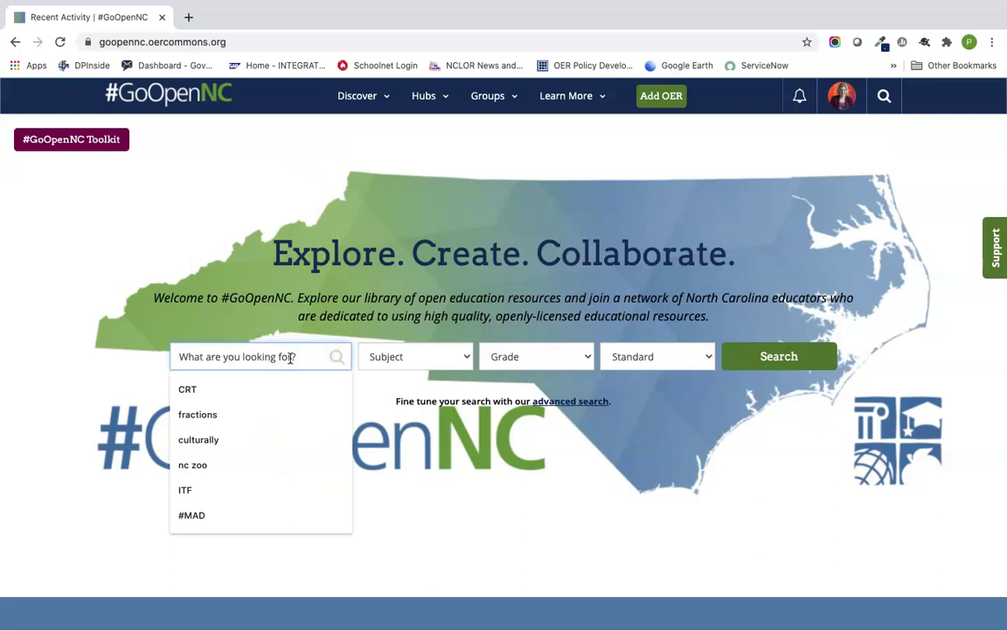
pyautogui.write('writing')
pyautogui.click(444, 356)
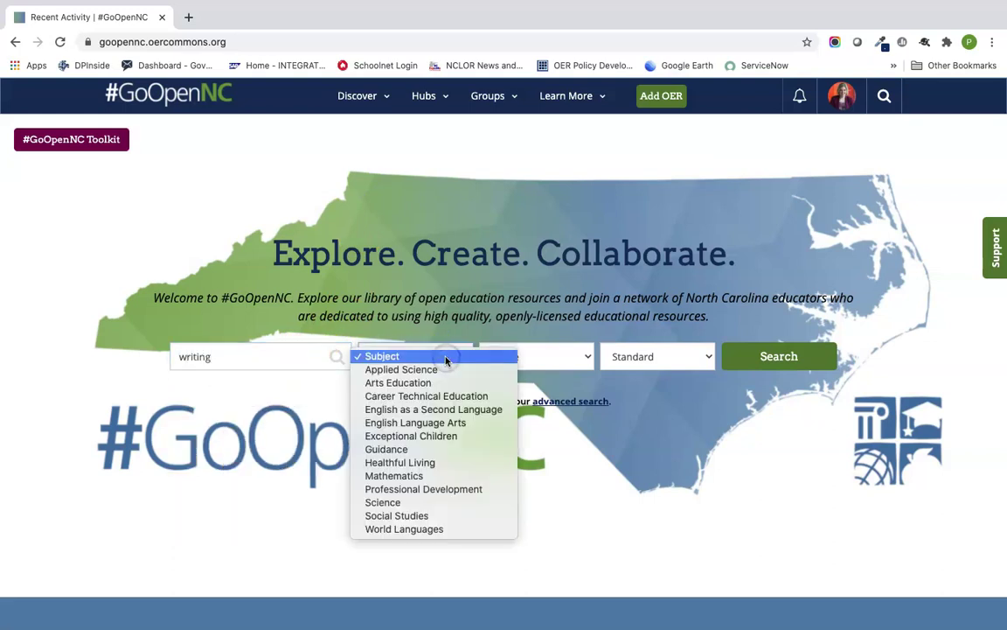
pyautogui.click(444, 422)
pyautogui.click(539, 357)
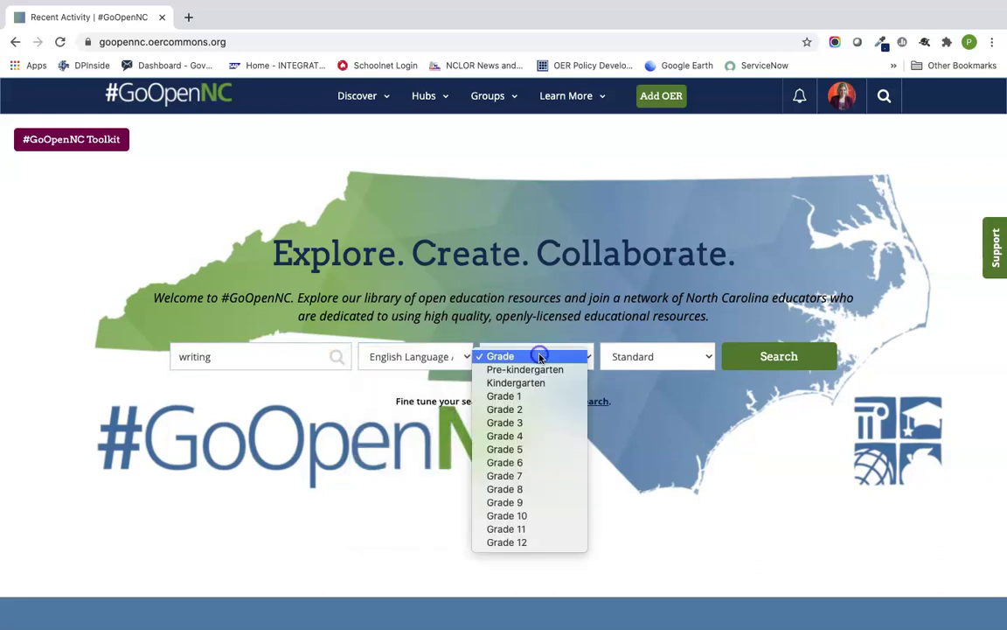
pyautogui.click(528, 476)
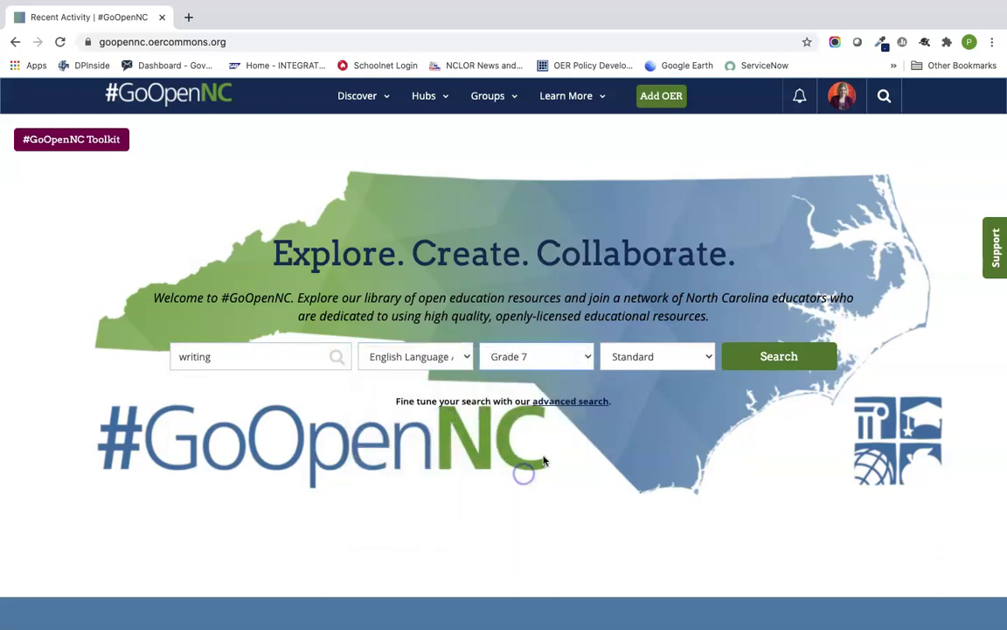
pyautogui.click(753, 355)
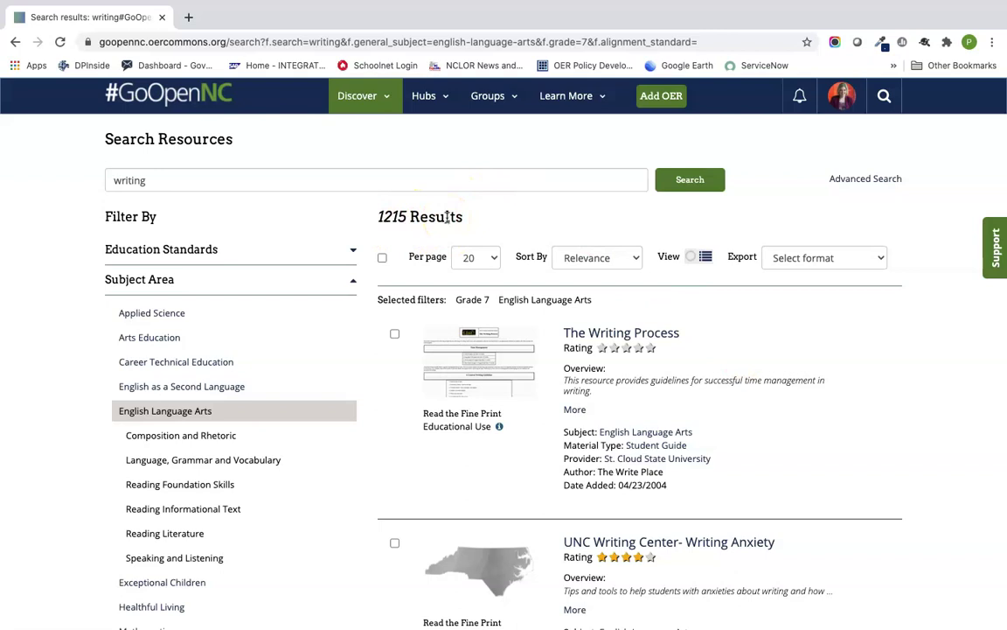
# Filter the results by the North Carolina English Language Arts Standards
pyautogui.click(349, 250)
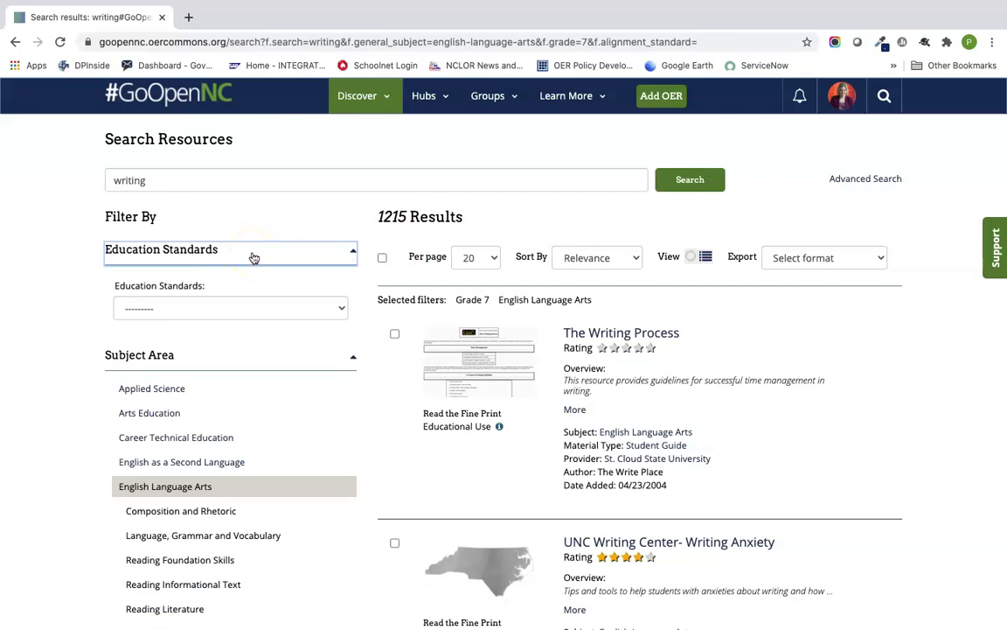
pyautogui.click(265, 311)
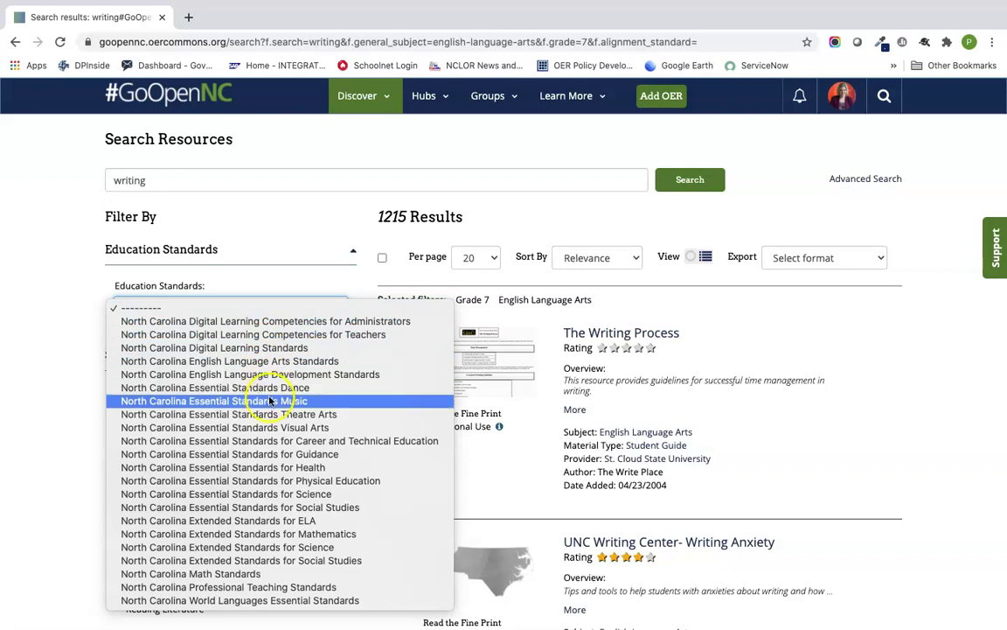
pyautogui.click(277, 520)
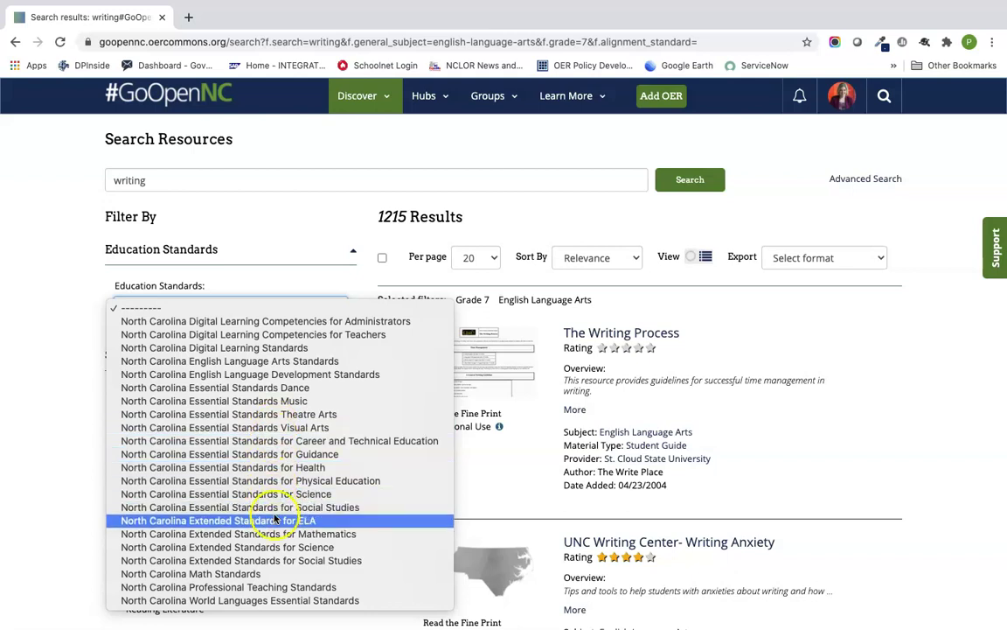
pyautogui.click(274, 495)
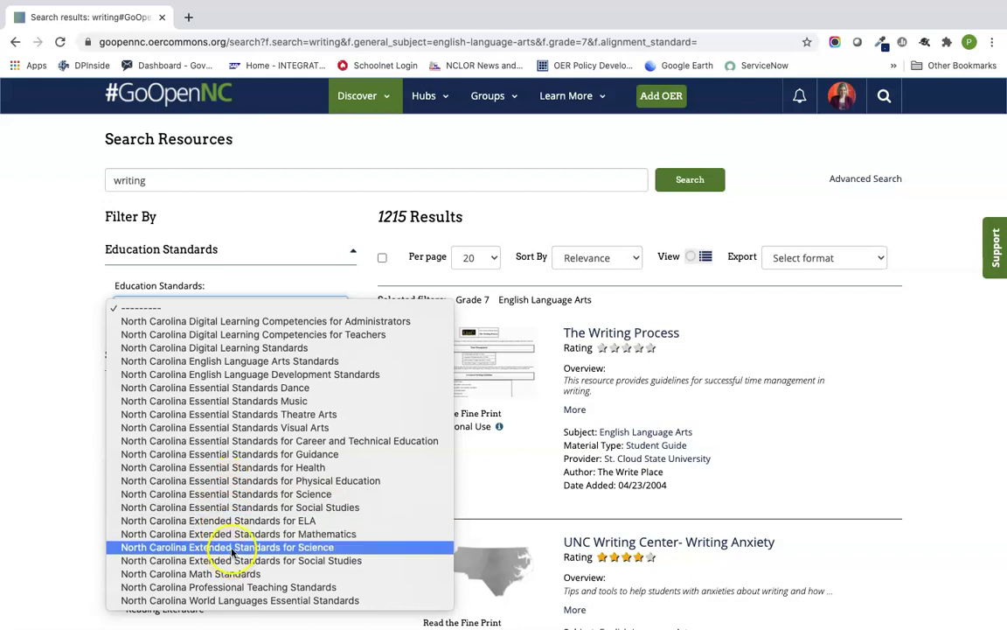
pyautogui.click(241, 361)
# Narrow the standards filter to Grade 7, the Writing learning domain and alignment tag NC.ELA.W.7.5
pyautogui.click(266, 356)
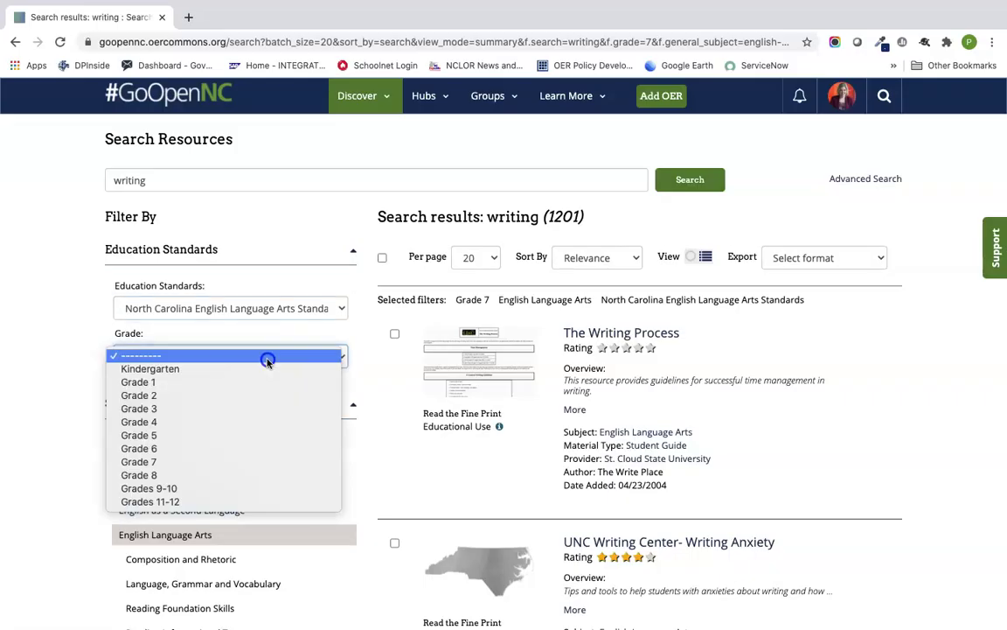
pyautogui.click(240, 460)
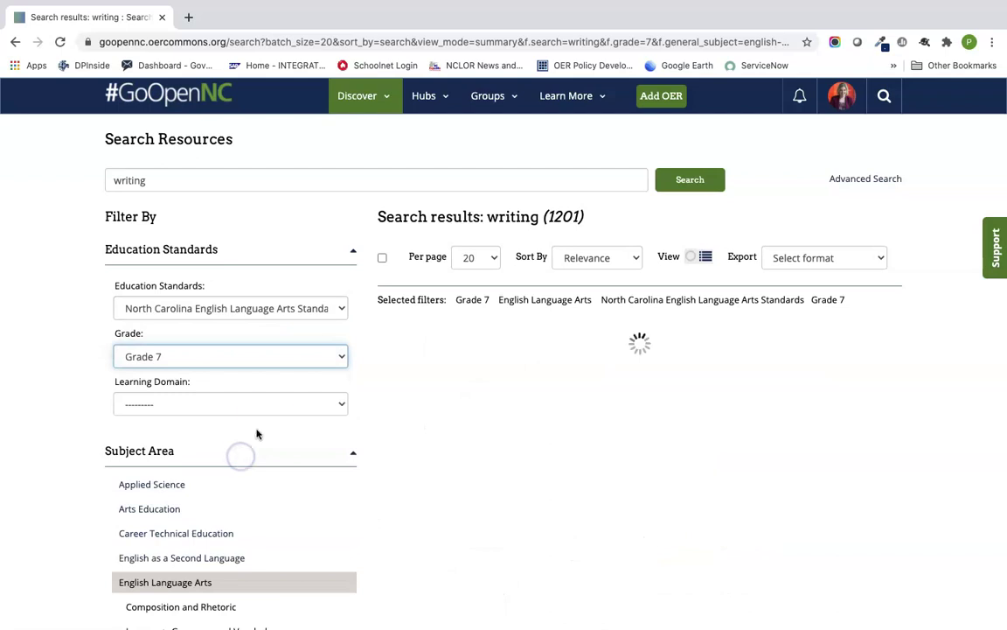
pyautogui.click(273, 406)
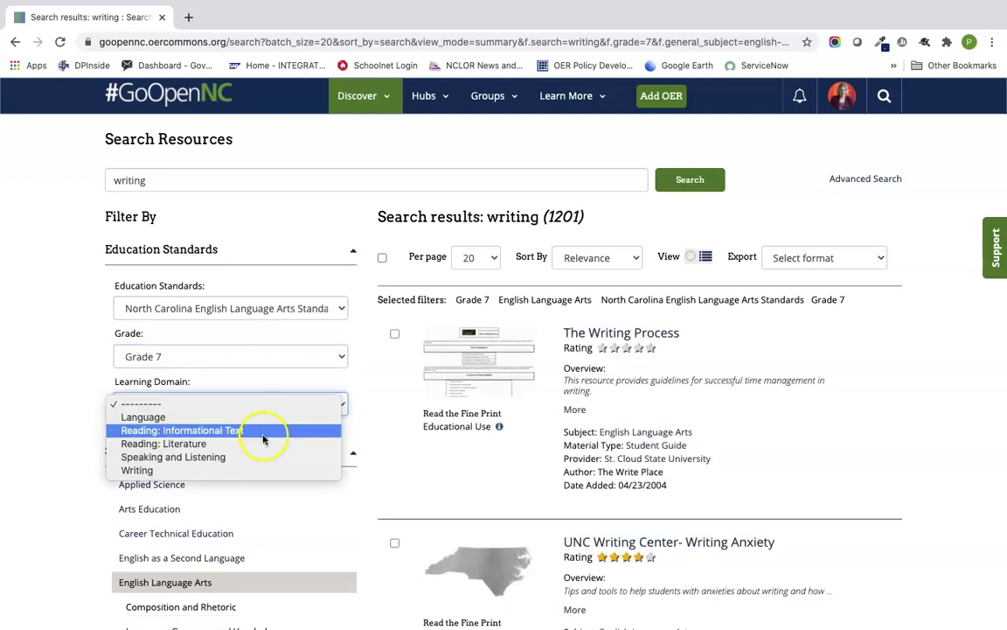
pyautogui.click(254, 470)
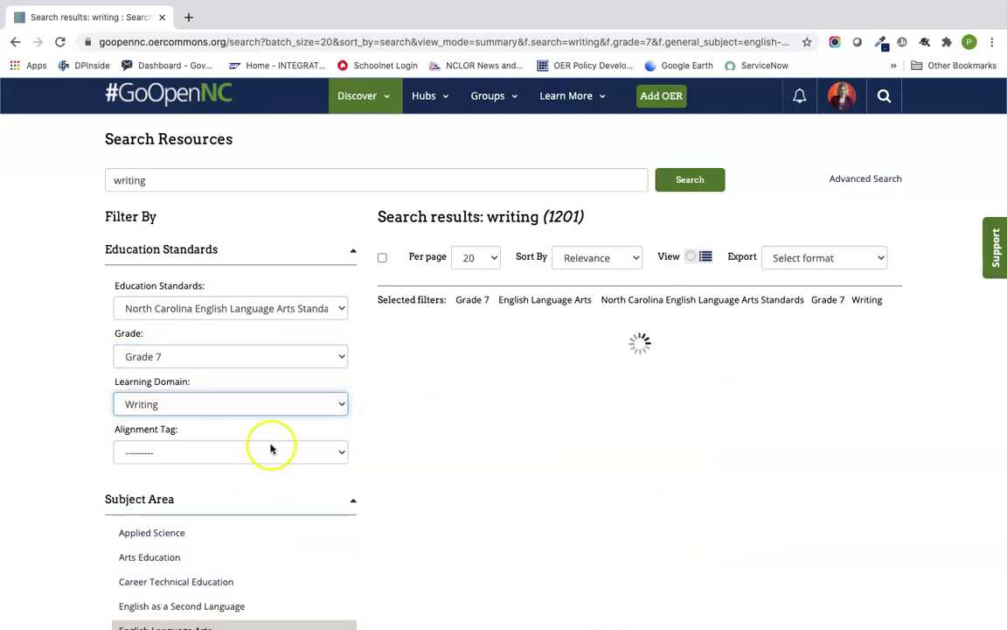
pyautogui.click(280, 452)
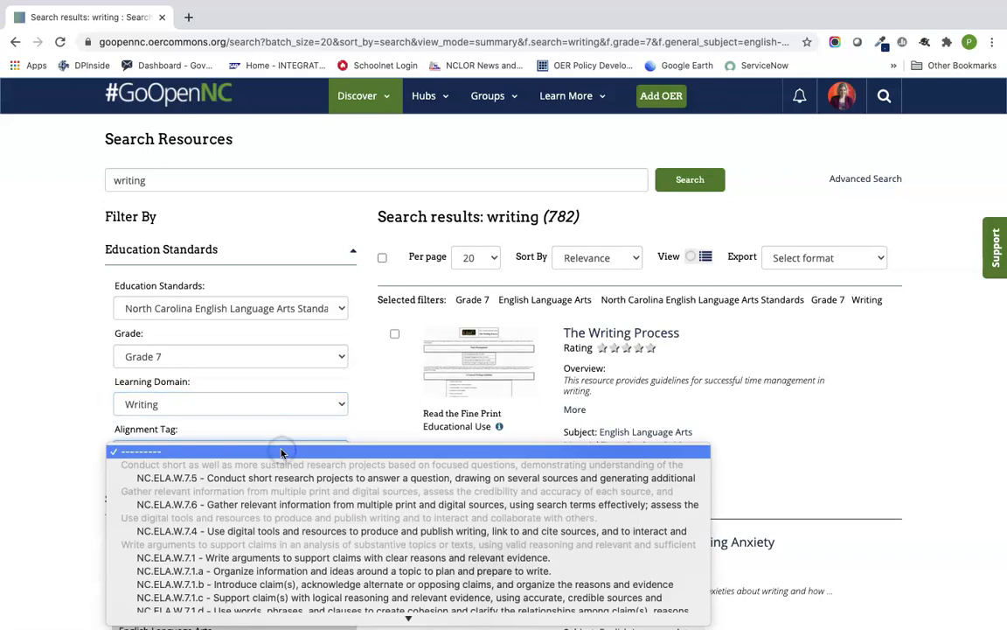
pyautogui.click(280, 478)
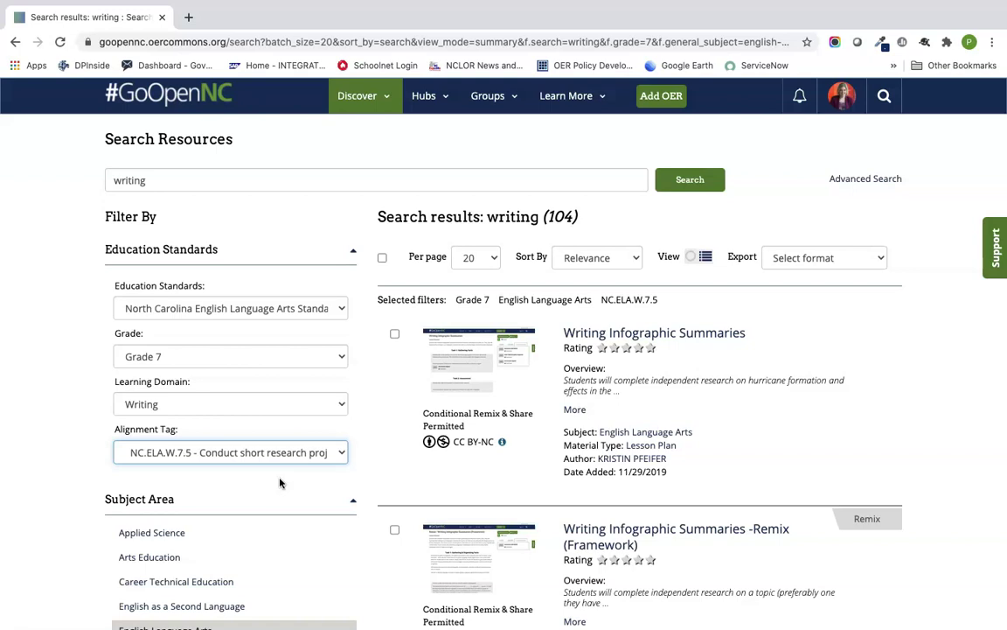
# Try sorting the search results by rating and by date added
pyautogui.click(603, 262)
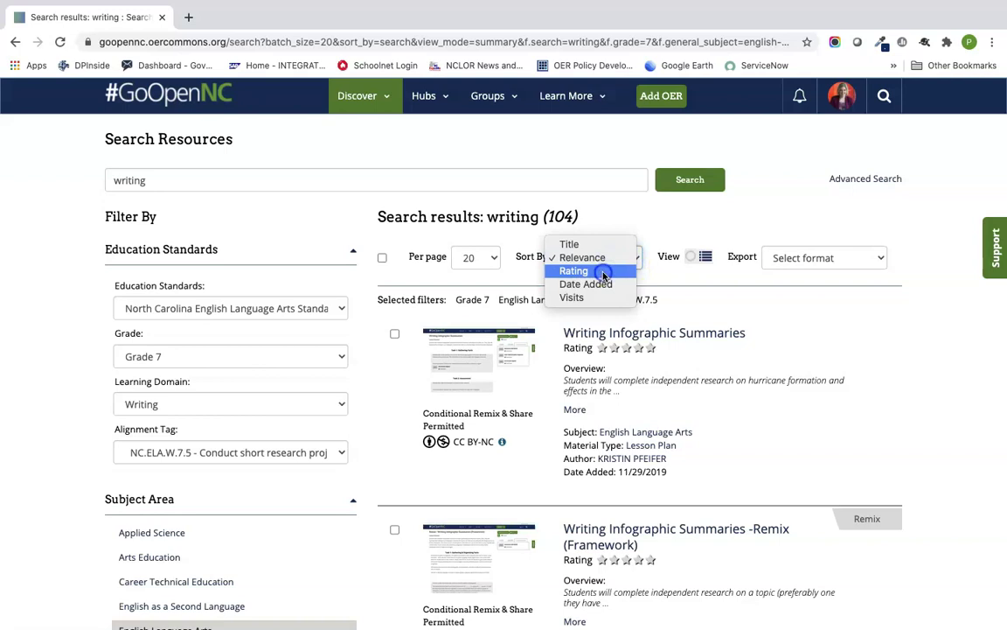
pyautogui.click(604, 272)
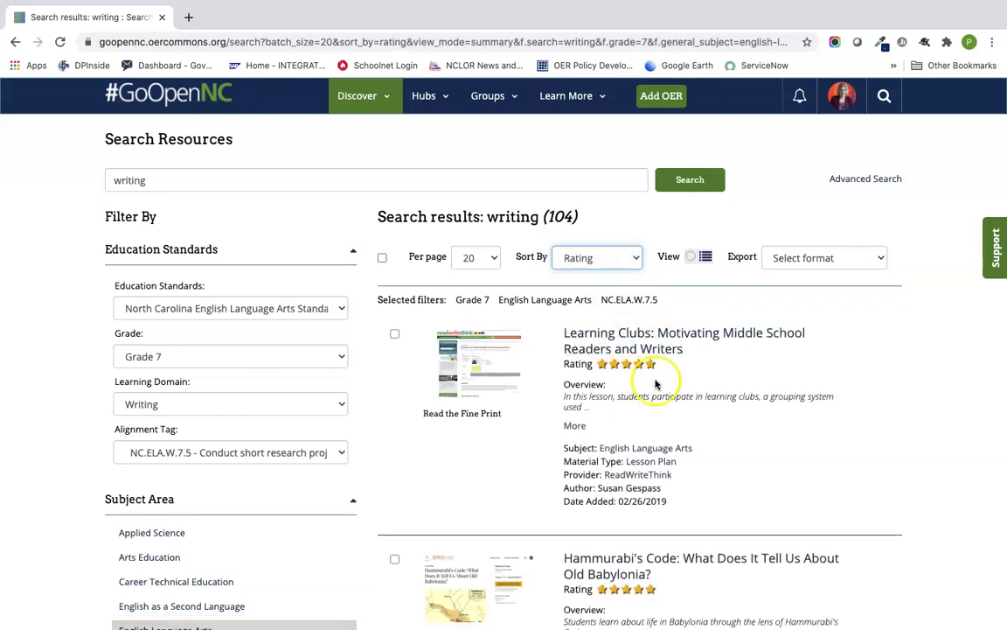
pyautogui.click(620, 258)
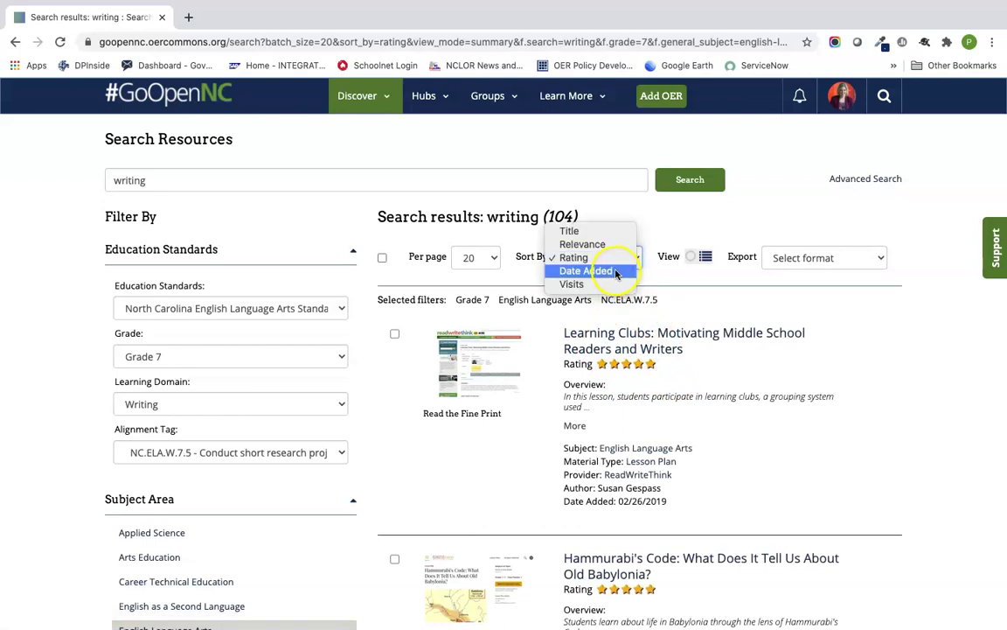
pyautogui.click(616, 271)
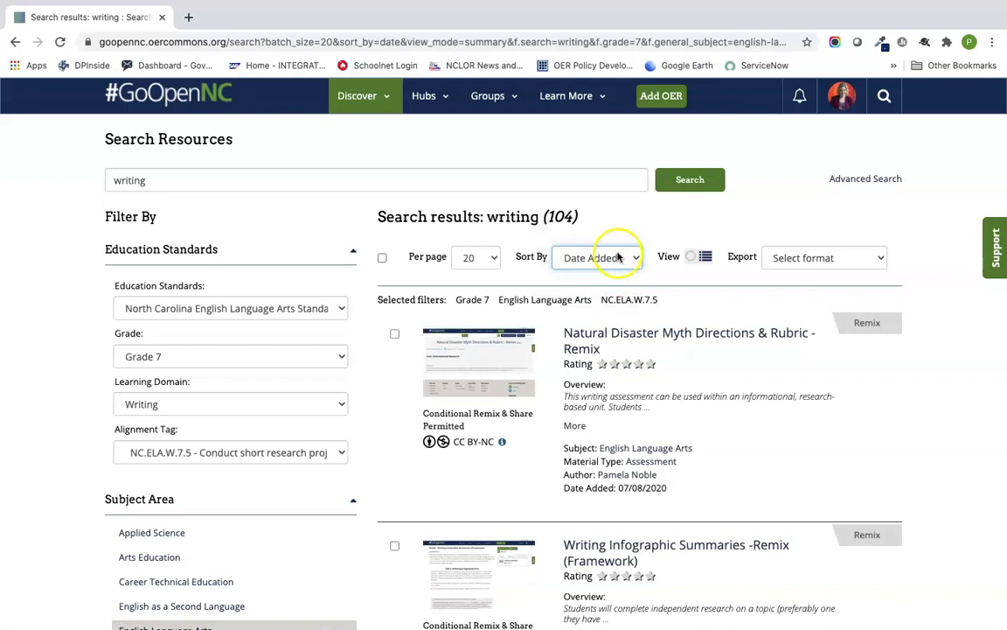
# Sort the search results by rating and open the resource "Anne Frank: Writer"
pyautogui.click(618, 257)
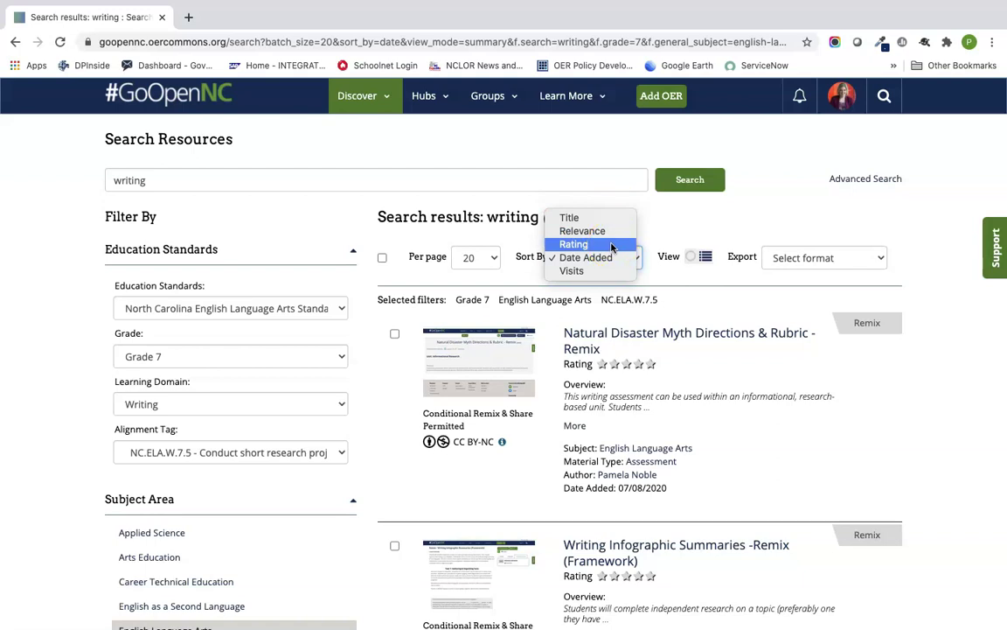
pyautogui.click(611, 245)
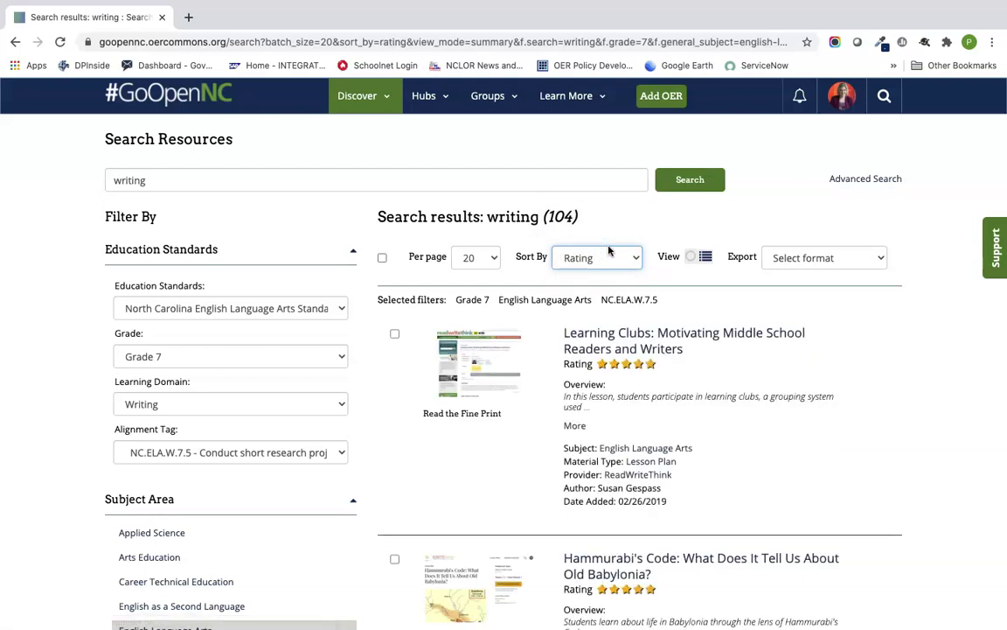
pyautogui.scroll(-3, 553, 440)
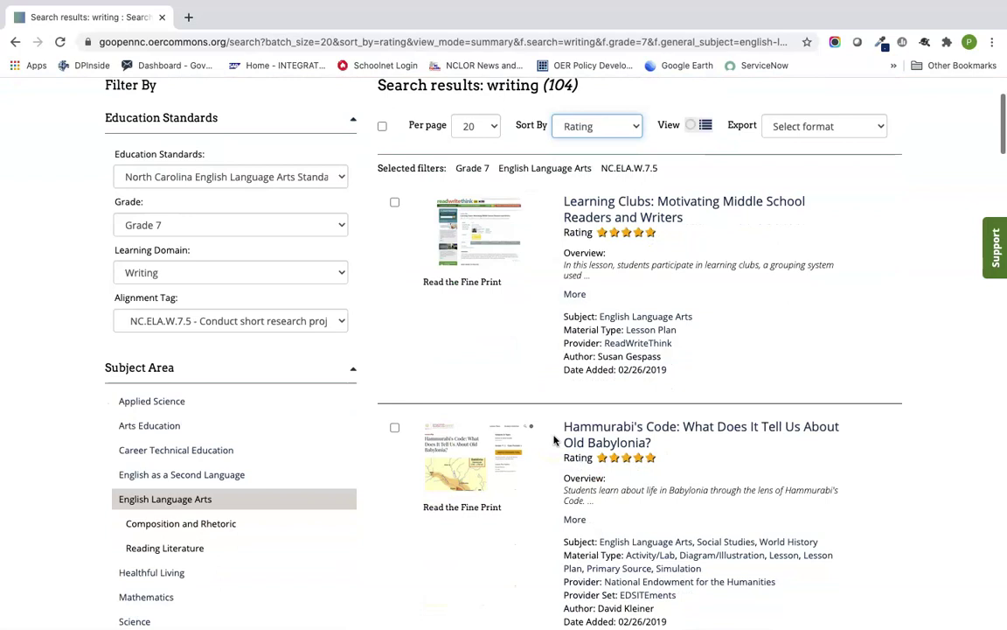
pyautogui.scroll(2, 544, 302)
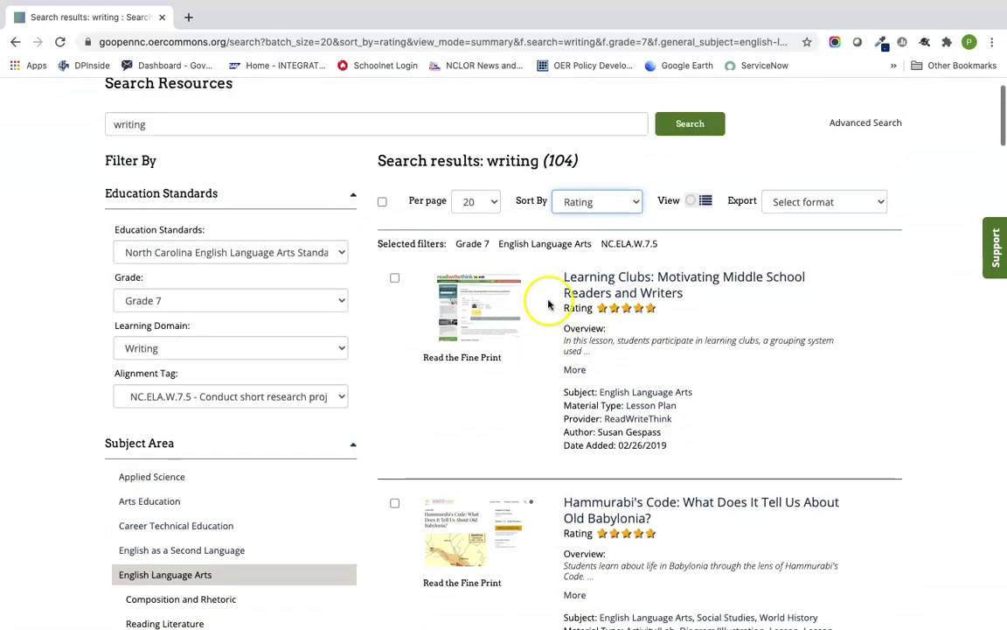
pyautogui.scroll(-5, 577, 352)
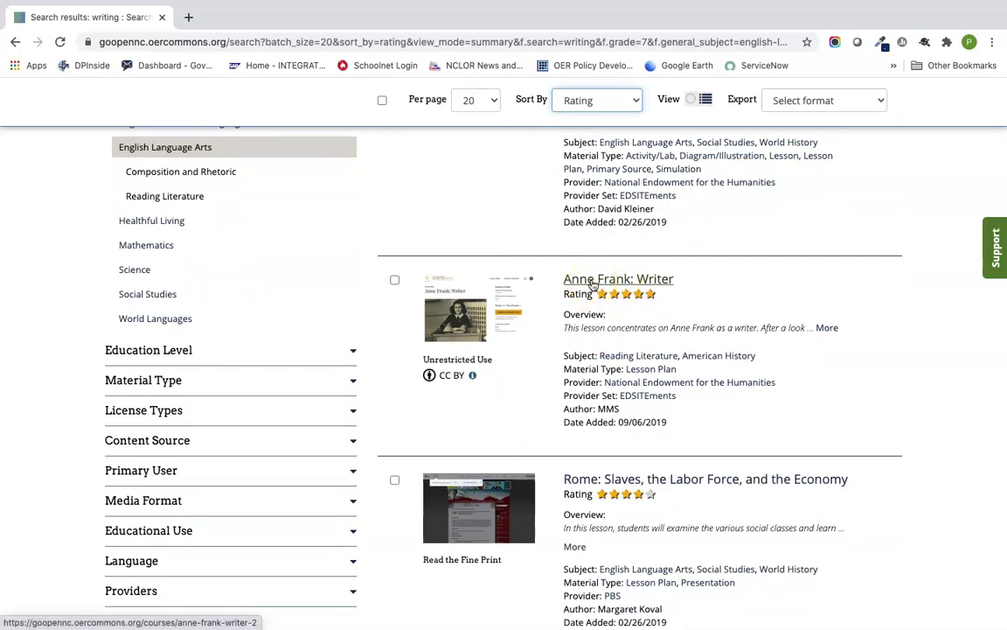
pyautogui.click(593, 282)
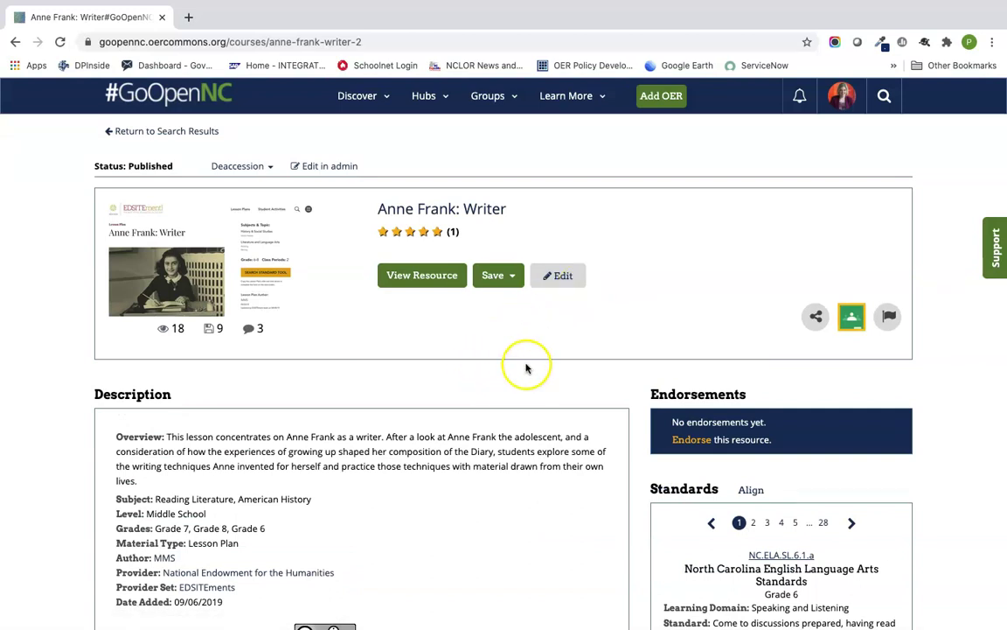
# Examine the resource's description, aligned standards, NC Quality Review Rubric evaluations, user comments and tags
pyautogui.scroll(-2, 486, 382)
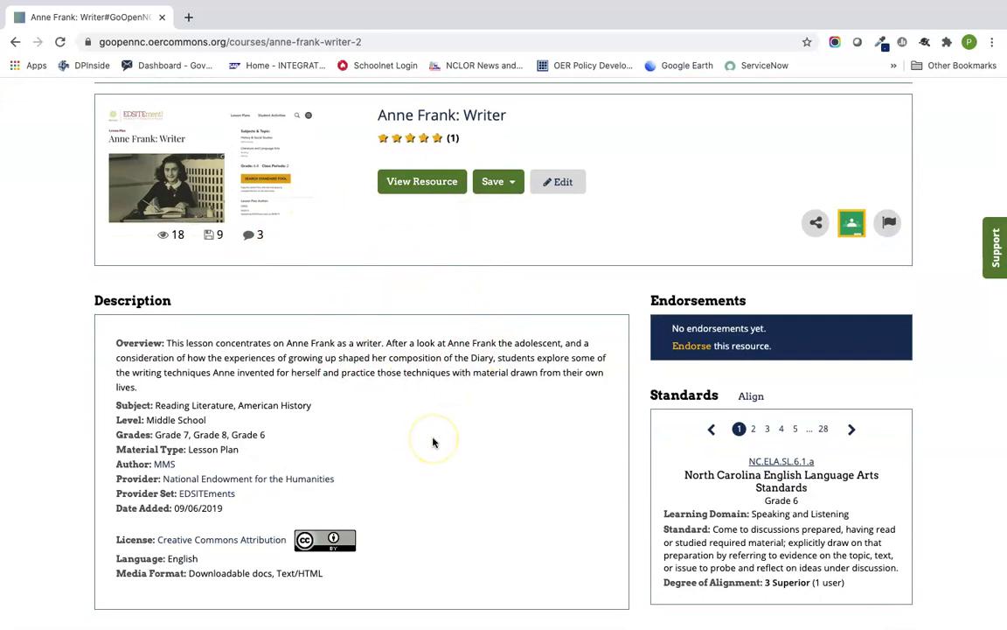
pyautogui.scroll(-2, 433, 442)
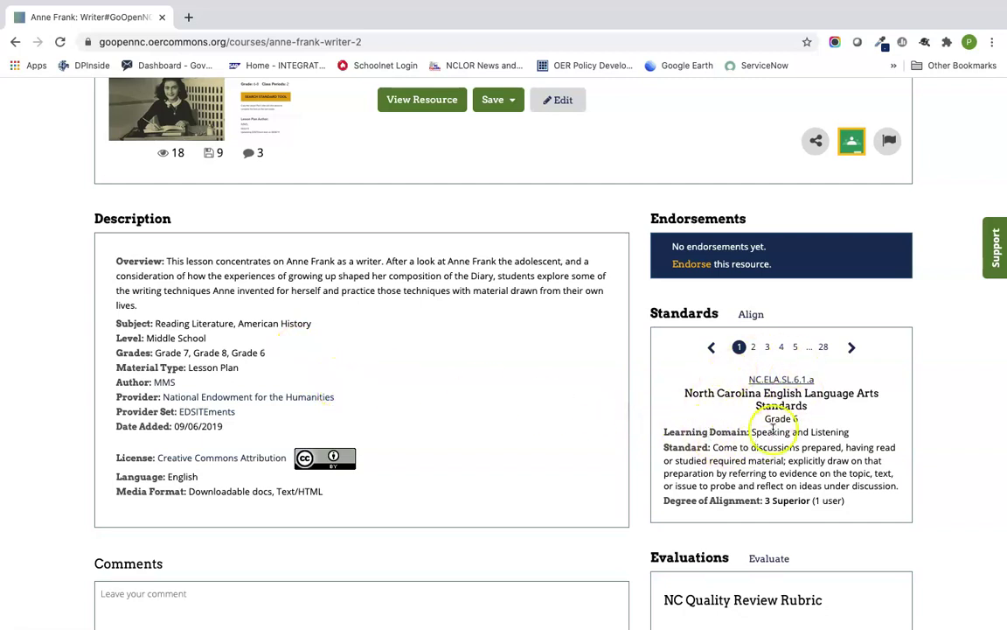
pyautogui.scroll(-3, 715, 449)
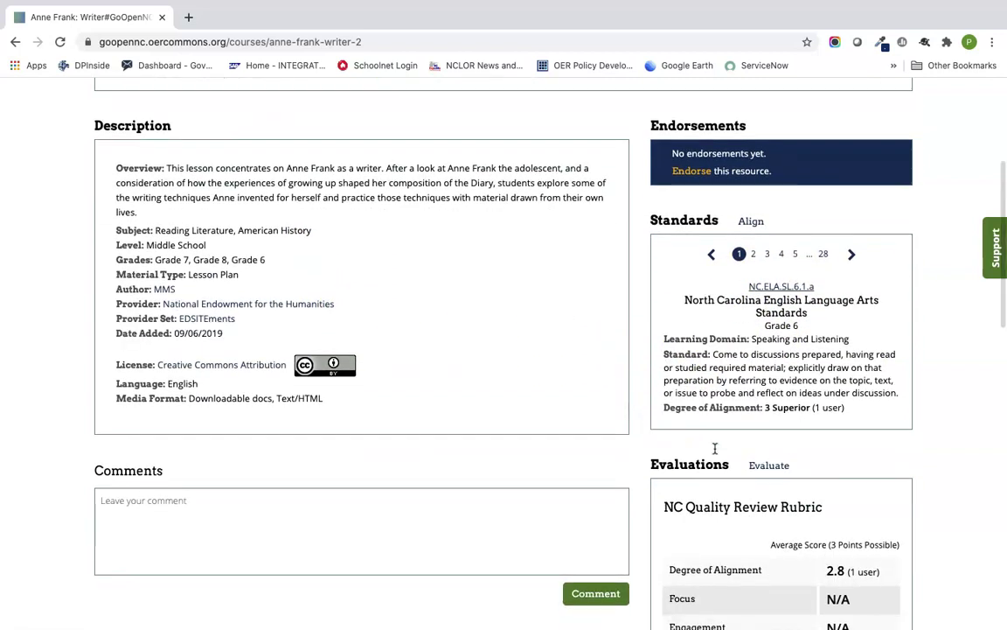
pyautogui.scroll(-2, 715, 448)
pyautogui.scroll(-4, 714, 449)
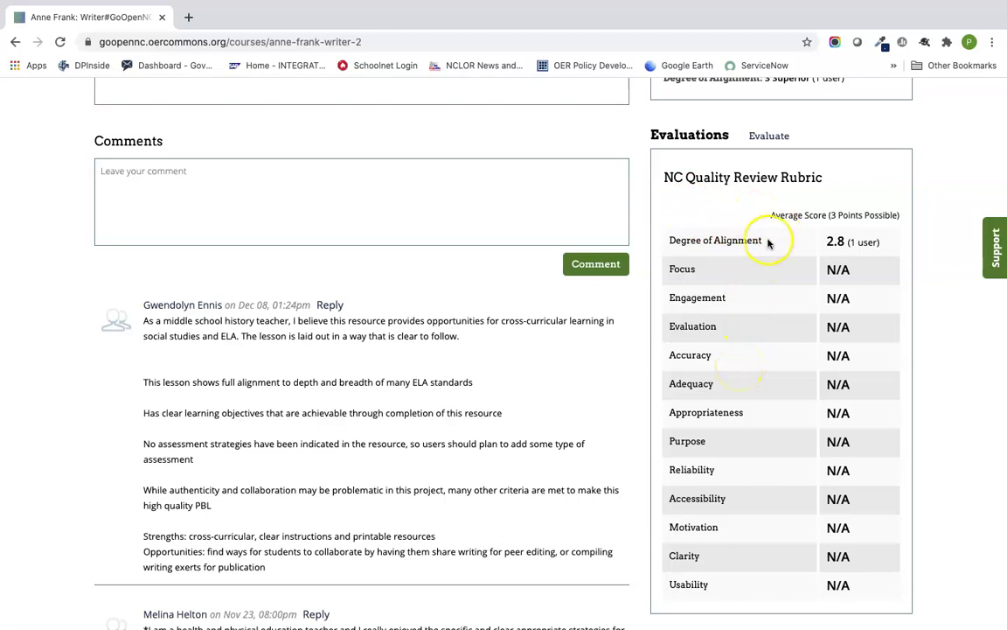
pyautogui.scroll(-3, 537, 484)
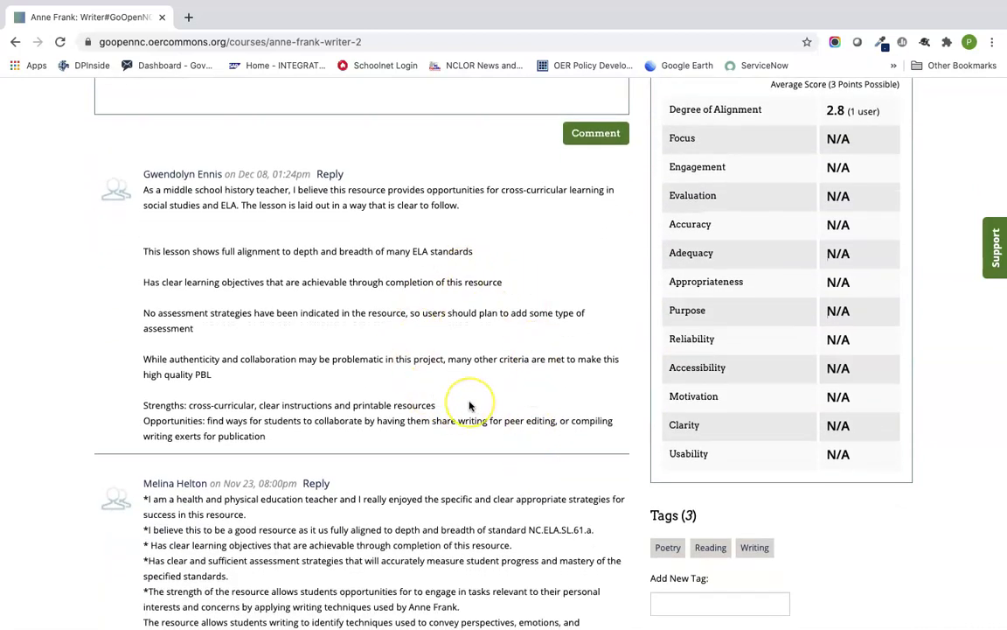
pyautogui.scroll(-3, 470, 405)
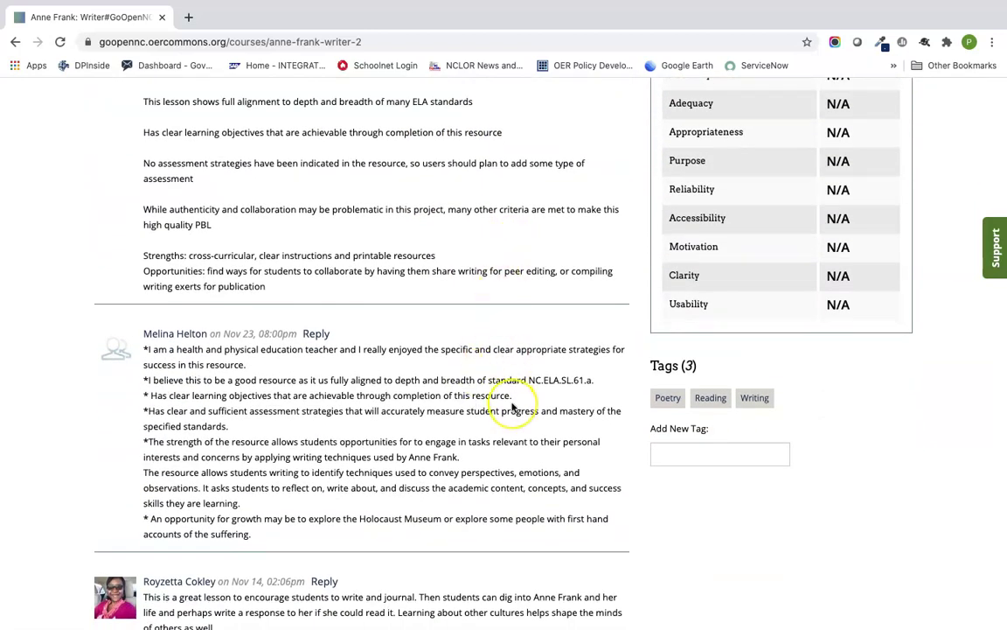
# Look through the group folders offered as save destinations for the "Anne Frank: Writer" resource
pyautogui.scroll(-3, 513, 407)
pyautogui.scroll(4, 538, 325)
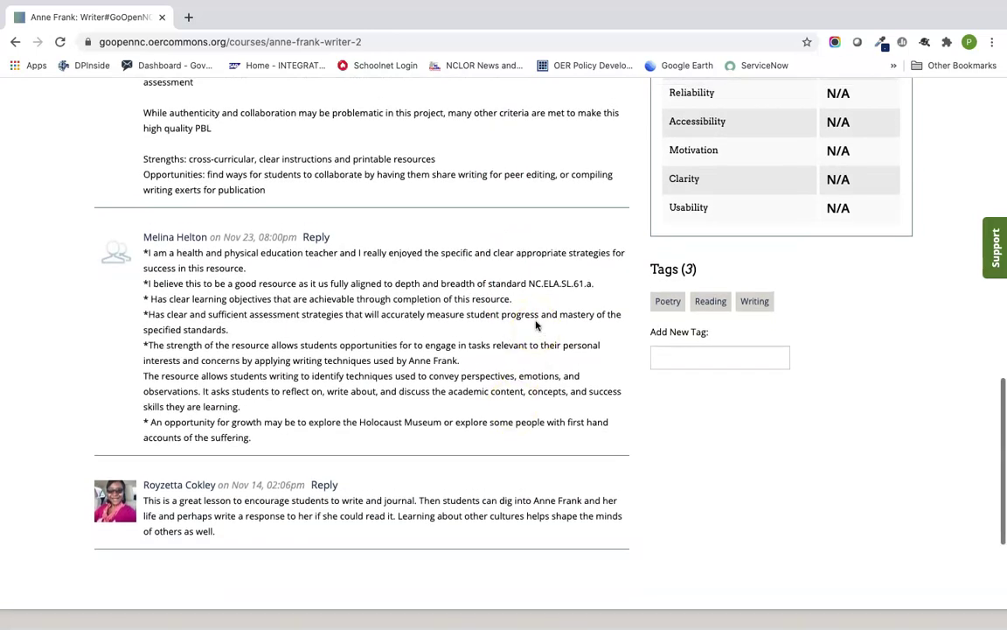
pyautogui.scroll(10, 536, 325)
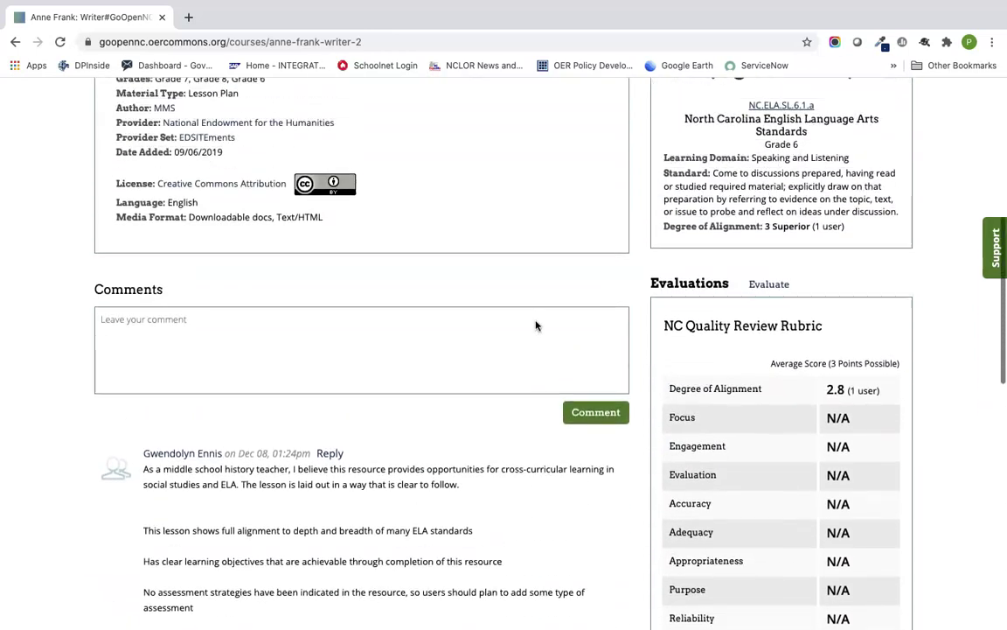
pyautogui.scroll(7, 536, 325)
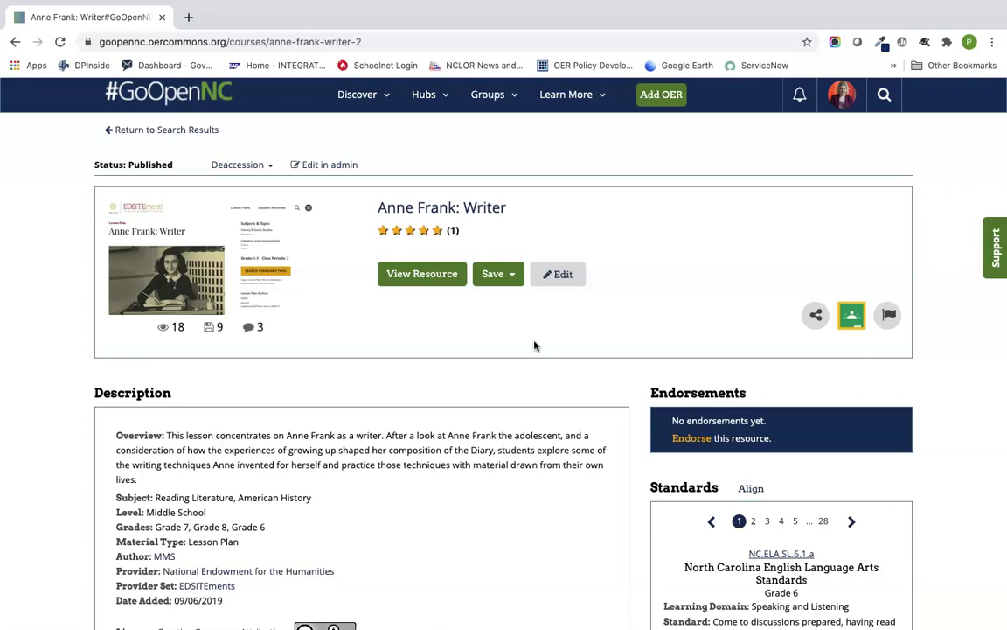
pyautogui.click(497, 274)
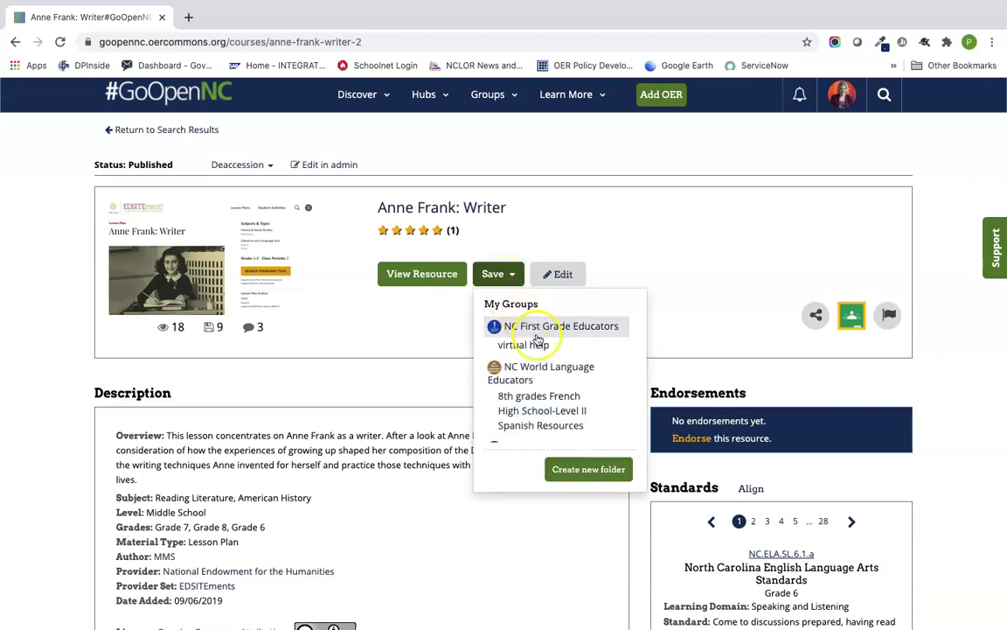
pyautogui.scroll(-2, 525, 363)
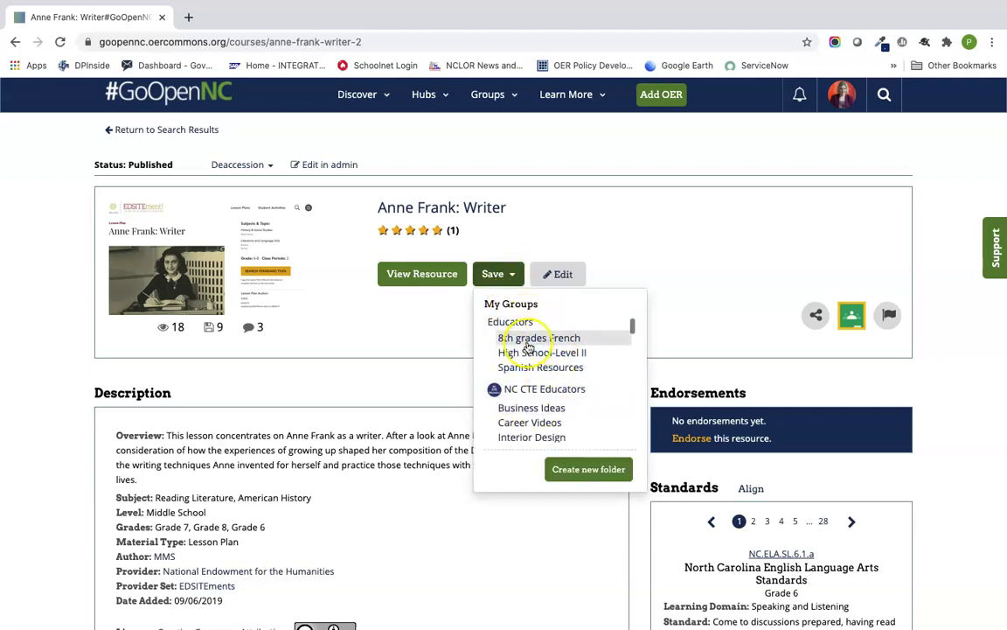
pyautogui.scroll(-4, 550, 378)
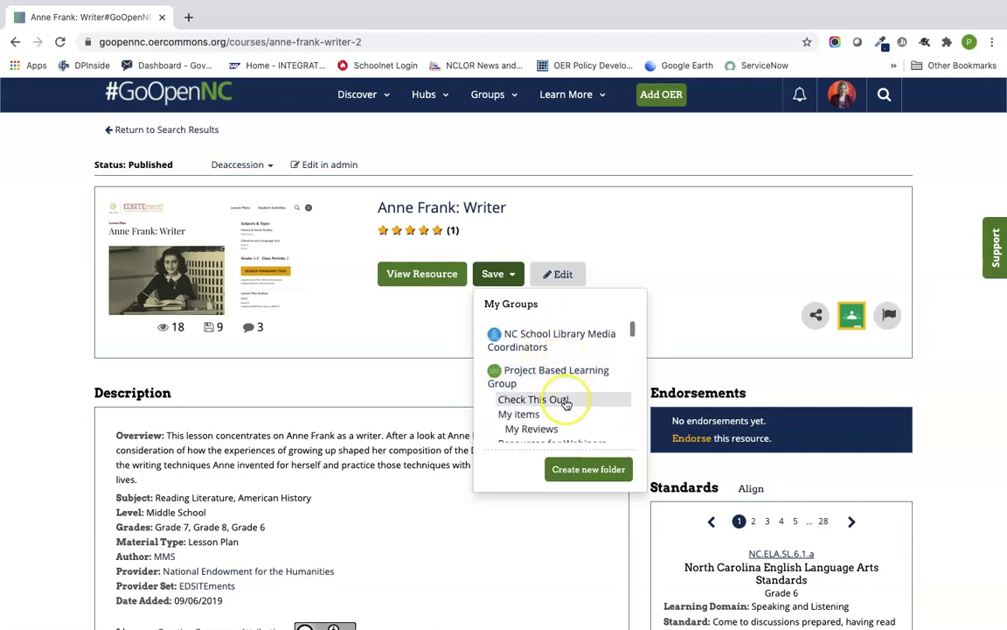
pyautogui.scroll(-5, 566, 403)
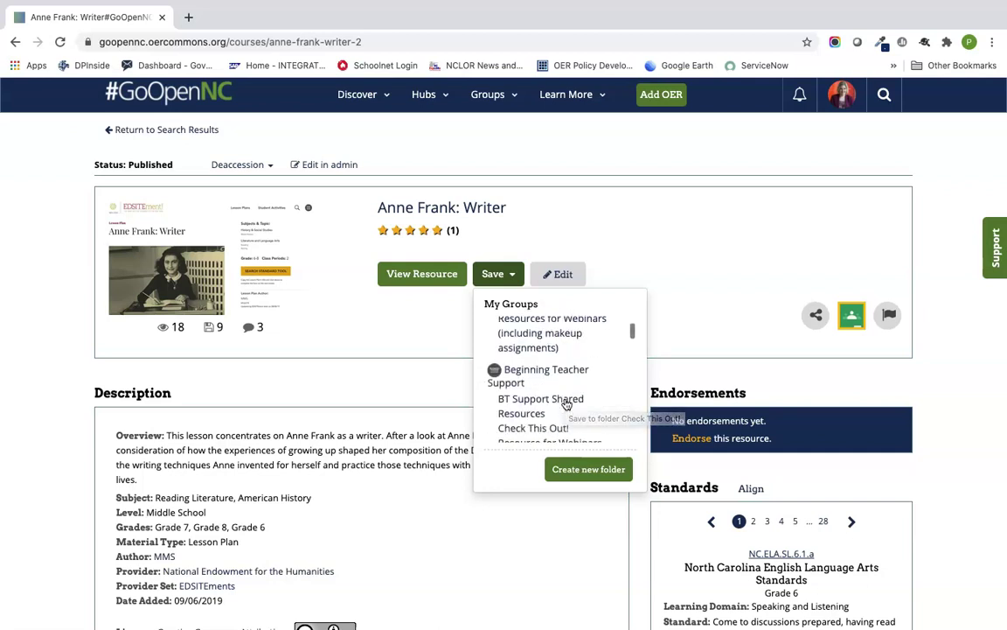
pyautogui.scroll(-10, 565, 403)
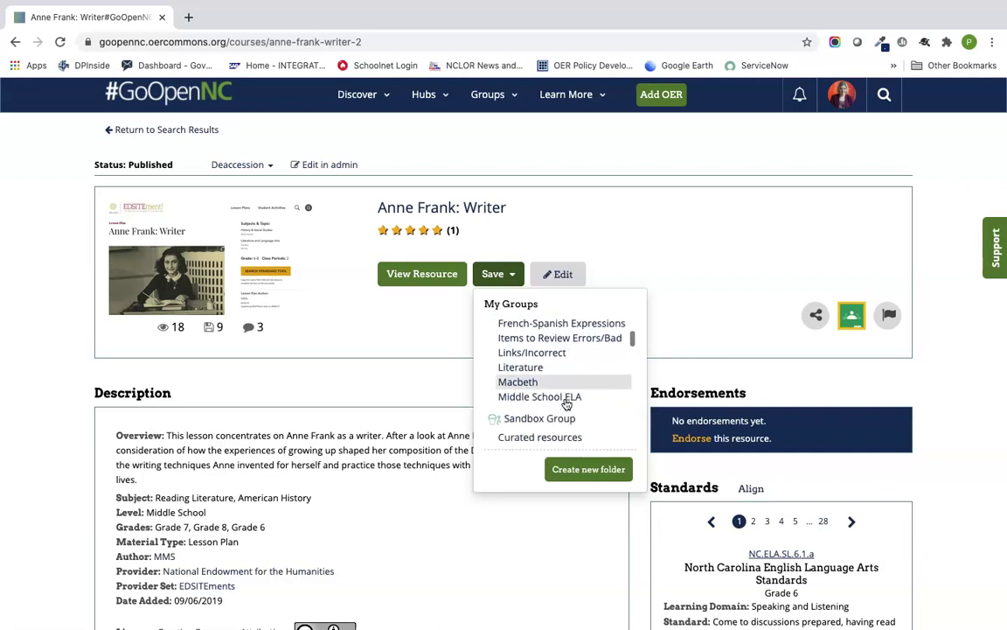
pyautogui.scroll(-10, 566, 403)
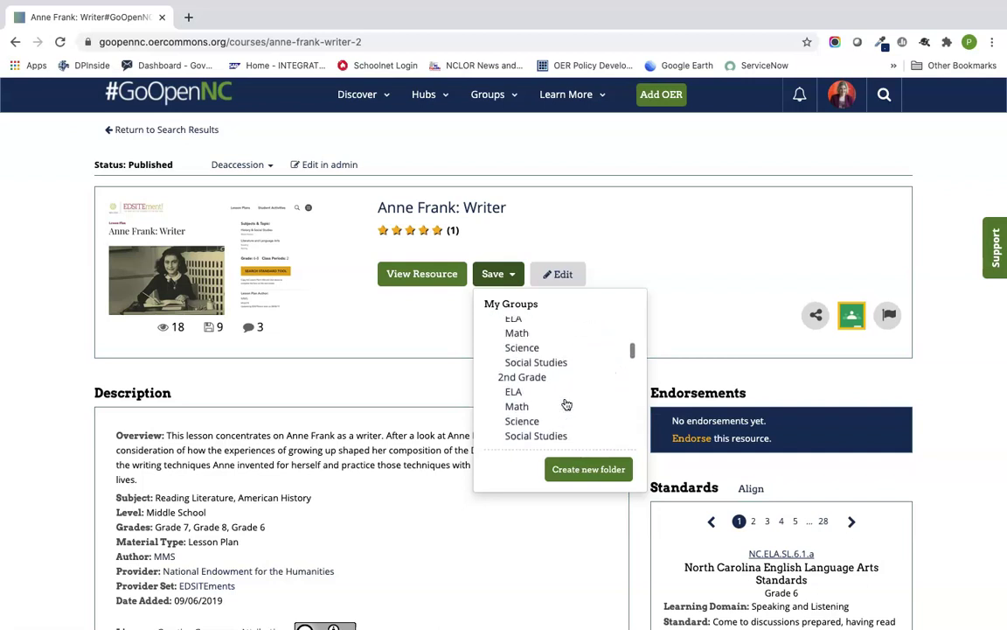
pyautogui.scroll(-10, 565, 403)
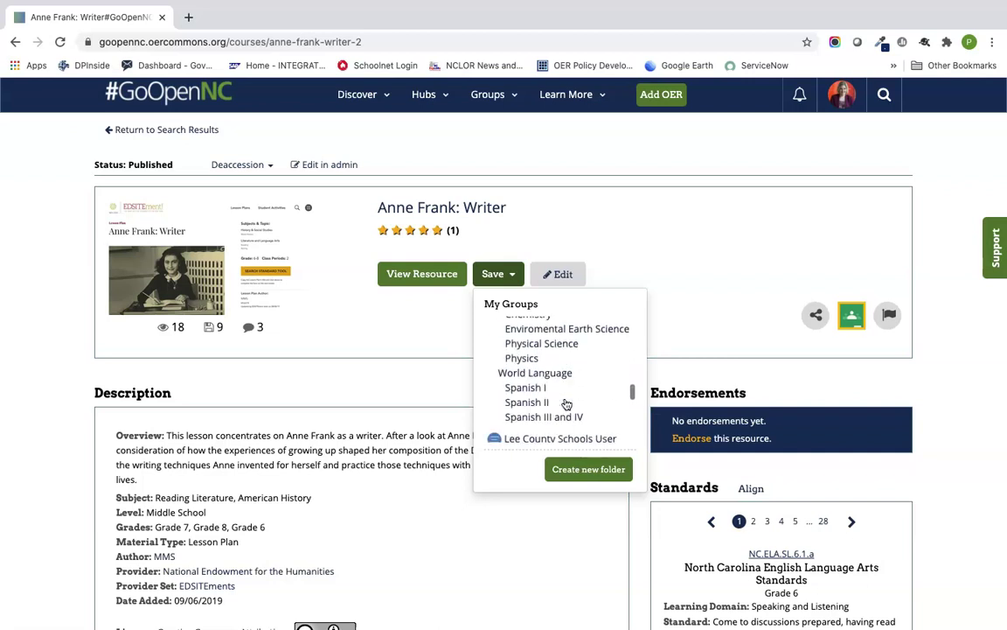
pyautogui.scroll(-10, 565, 403)
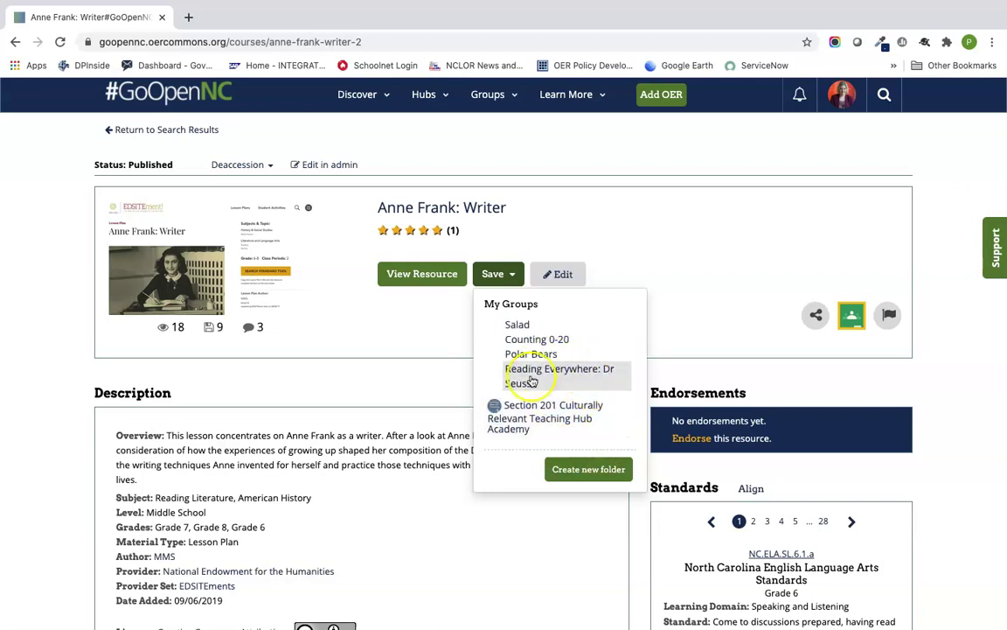
# Save the resource to a new folder named "ELA Folder" under My Items
pyautogui.click(591, 470)
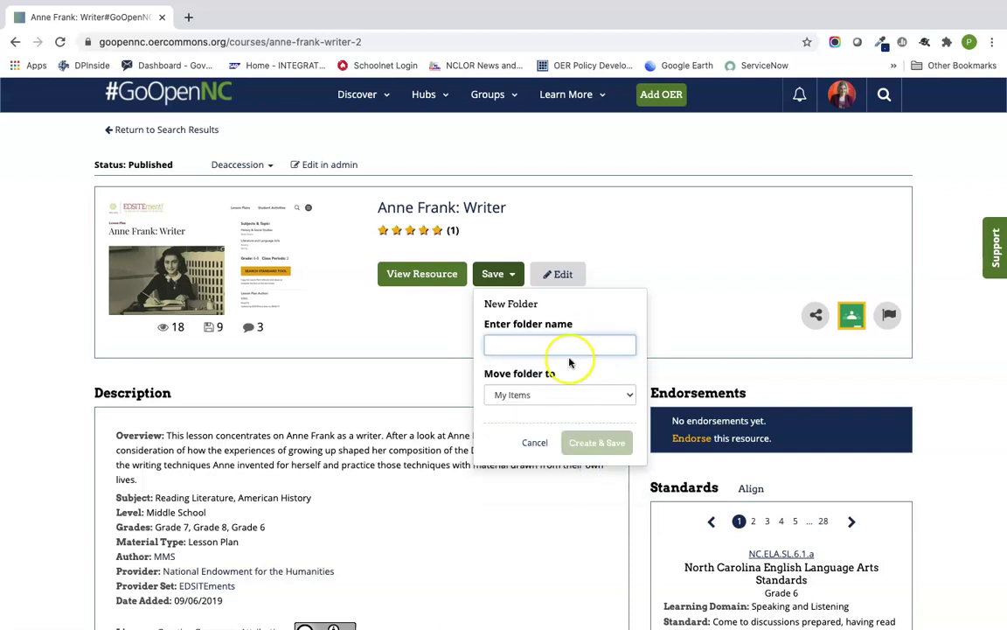
pyautogui.write('ELA')
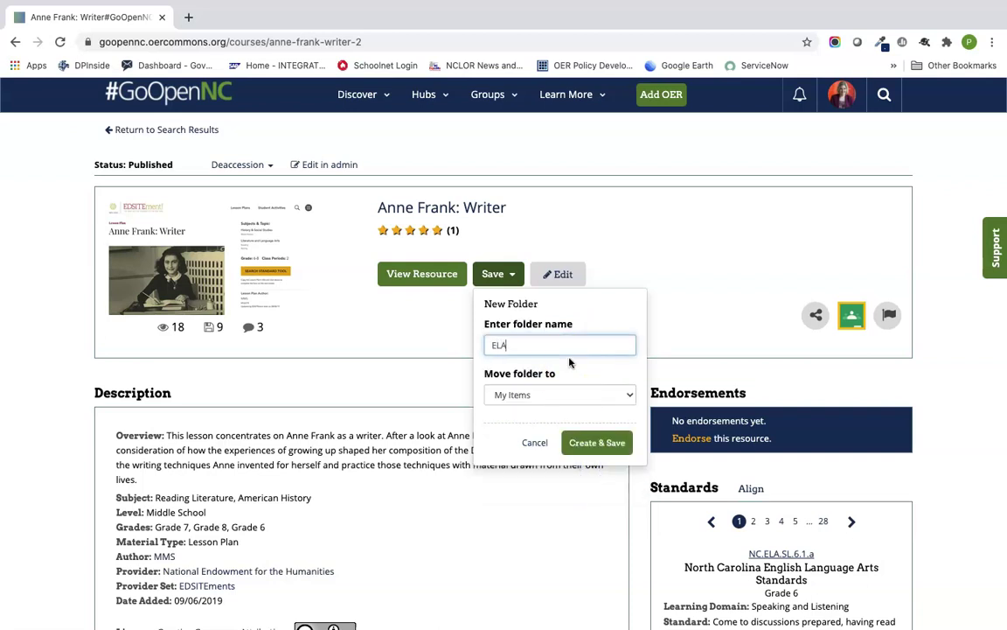
pyautogui.write(' Folder')
pyautogui.click(597, 444)
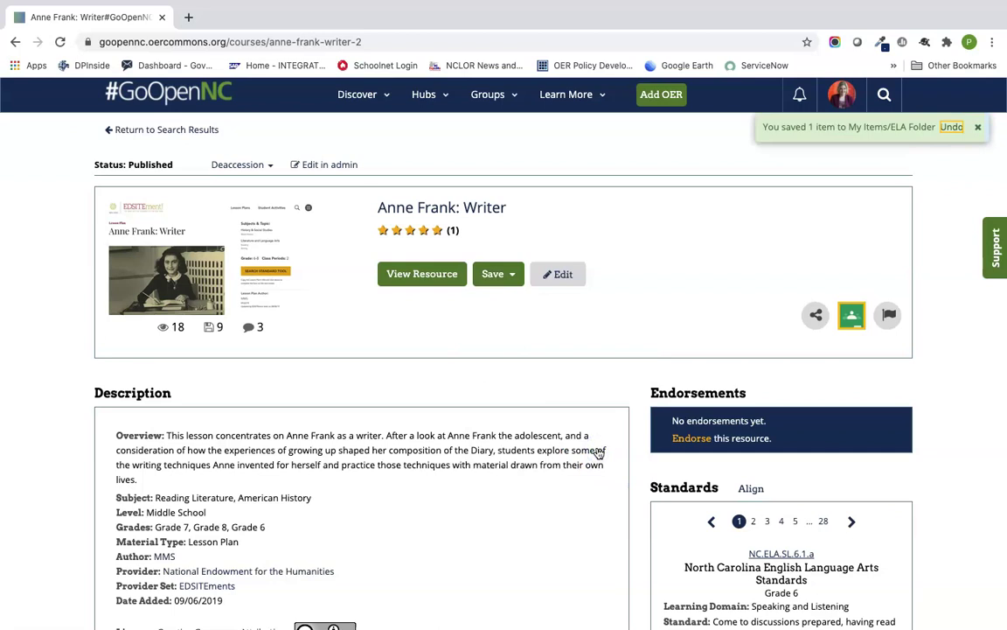
pyautogui.click(509, 275)
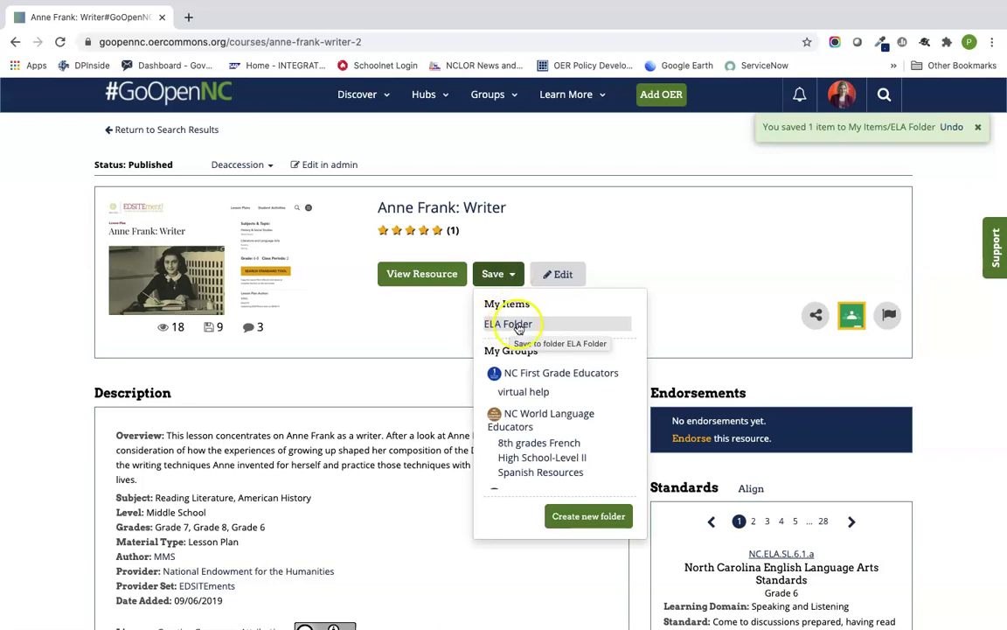
pyautogui.click(517, 325)
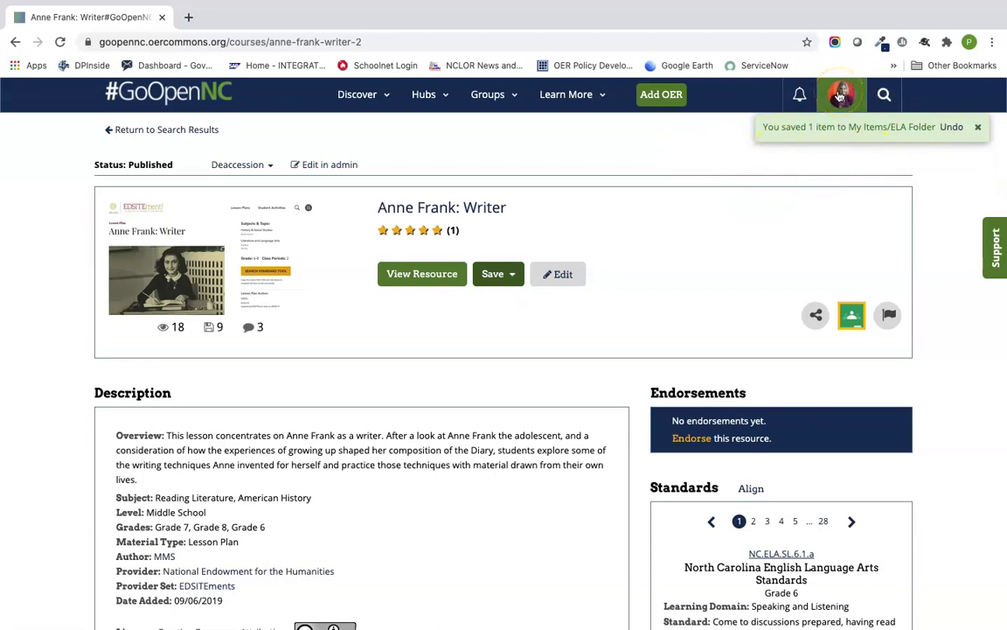
# Open "ELA Folder" in My Items and check the resource saved in it
pyautogui.click(839, 97)
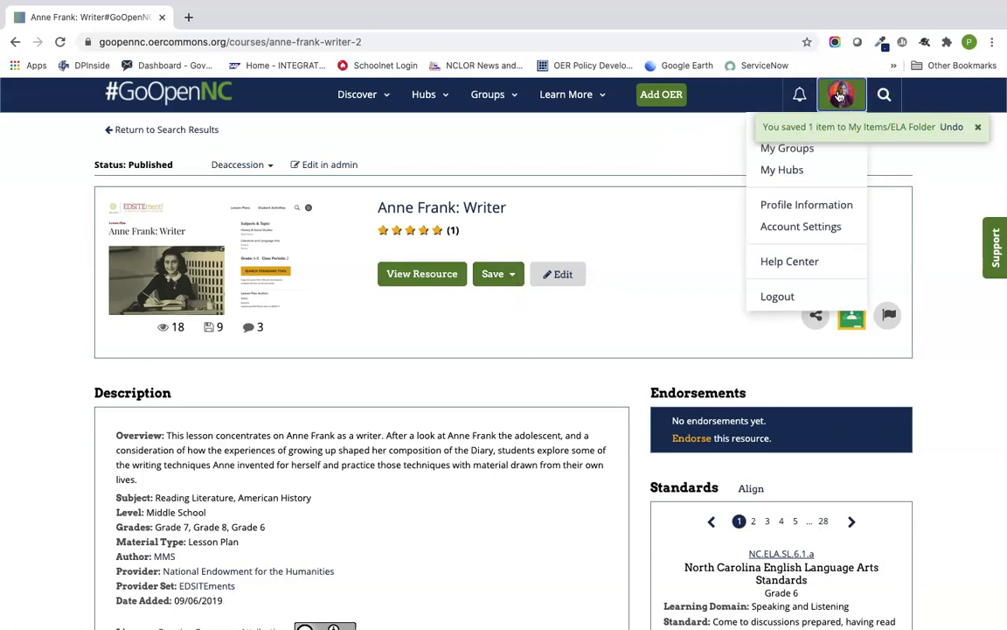
pyautogui.click(978, 126)
pyautogui.click(842, 94)
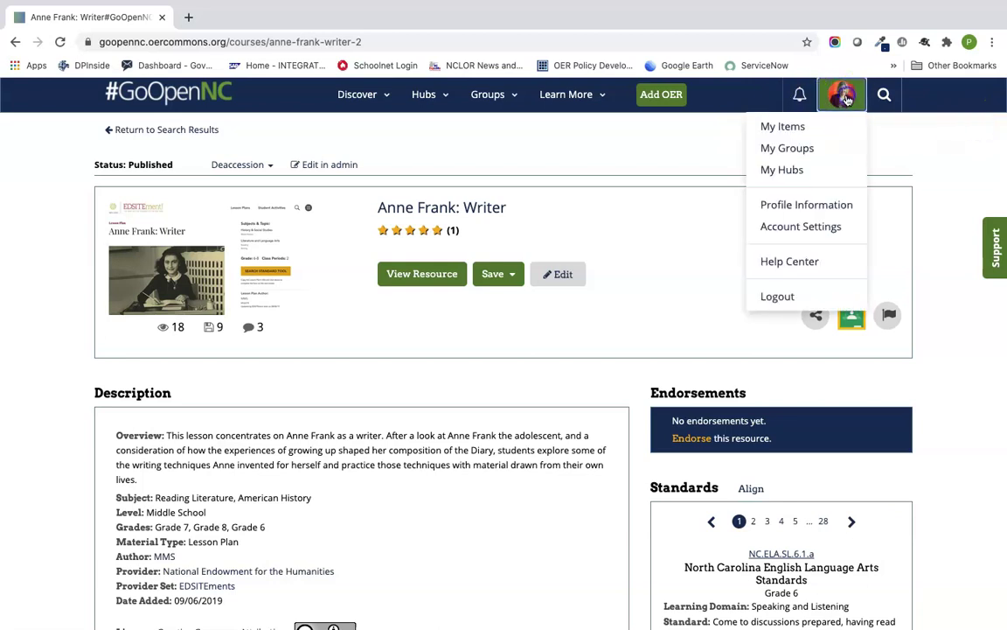
pyautogui.click(796, 128)
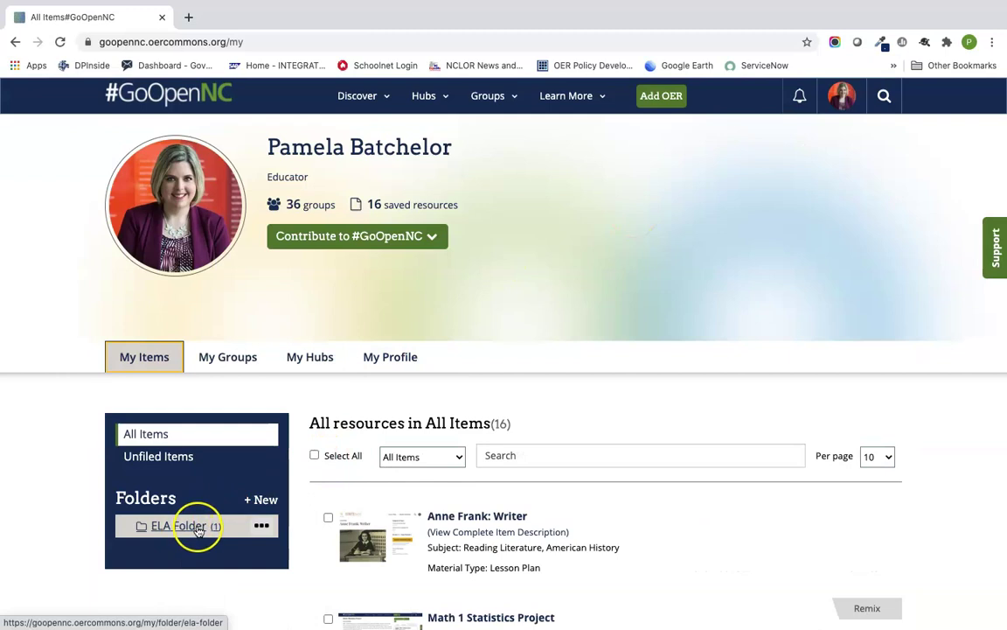
pyautogui.click(198, 527)
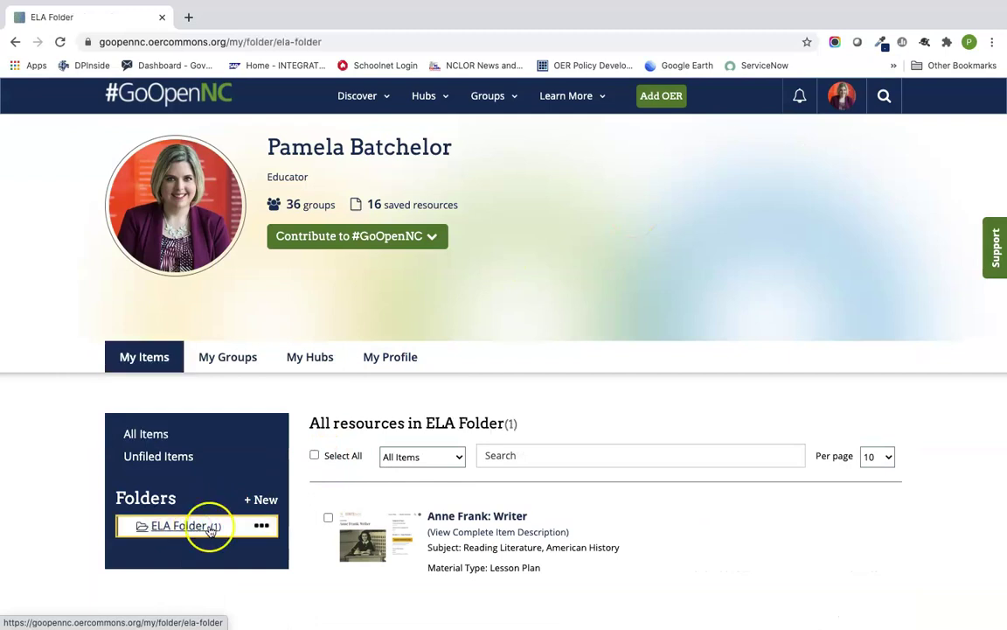
pyautogui.scroll(-2, 529, 525)
pyautogui.scroll(-1, 524, 537)
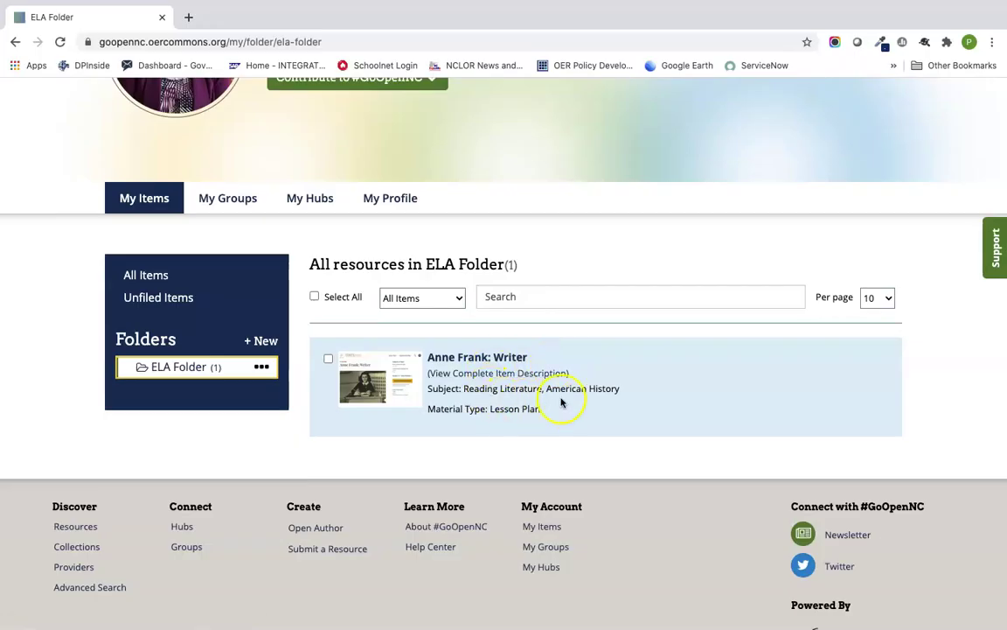
pyautogui.scroll(3, 607, 394)
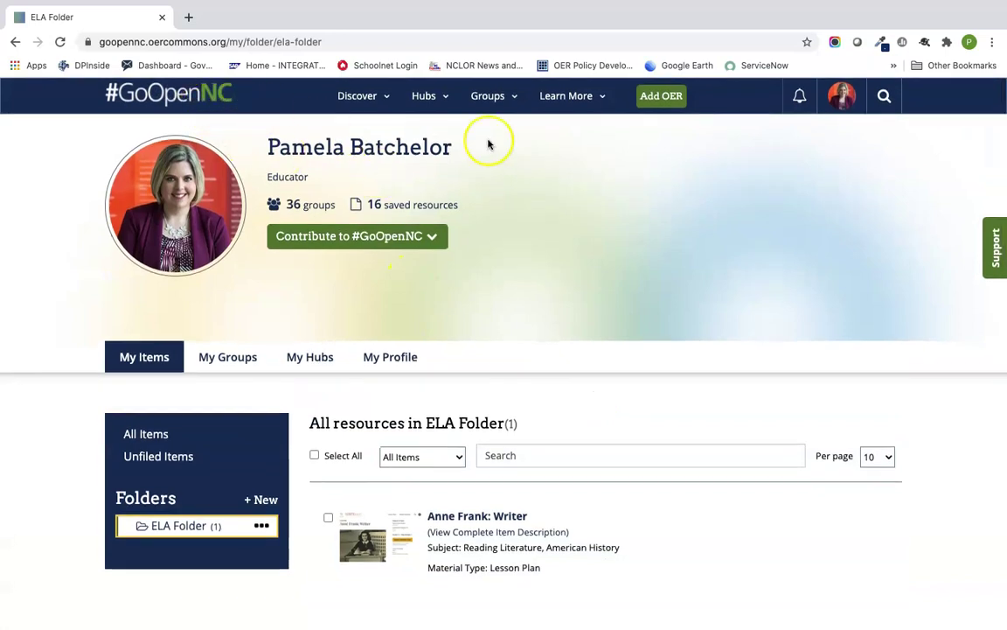
# Search #GoOpenNC for "phases of the moon" with the subject Science and the education level Upper Primary
pyautogui.click(885, 97)
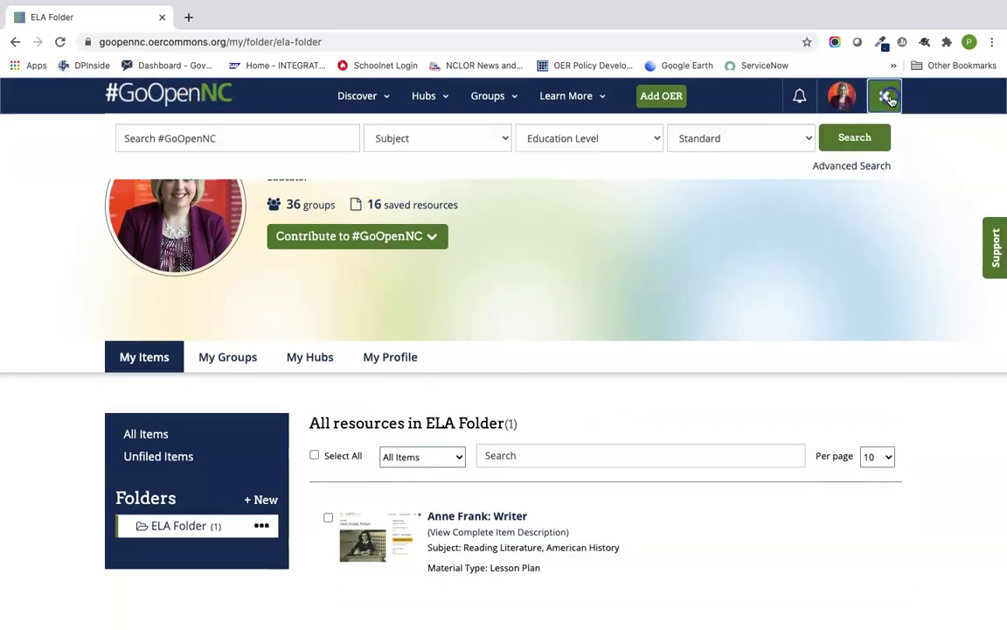
pyautogui.click(263, 137)
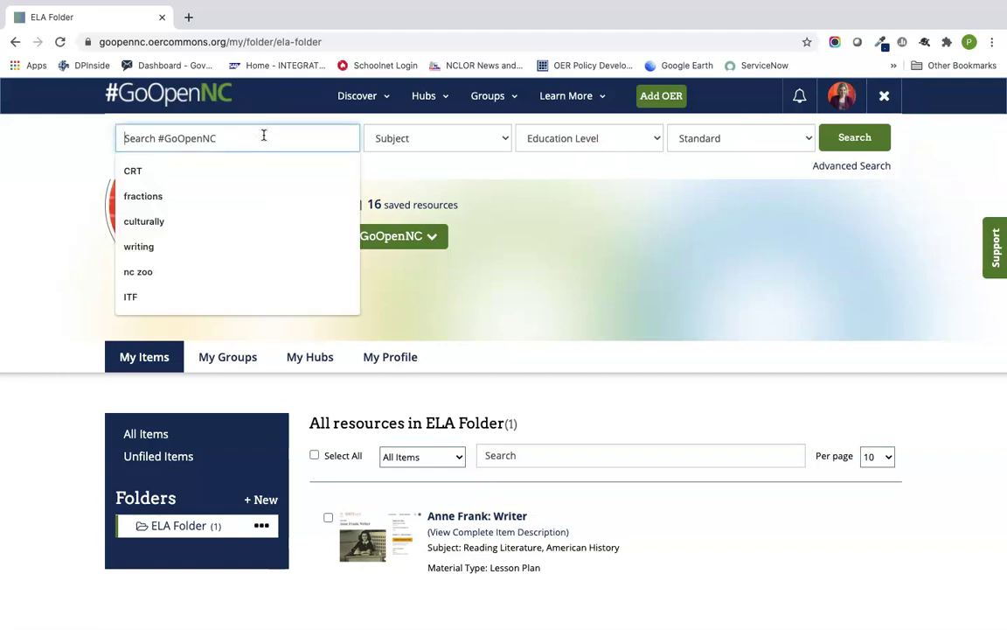
pyautogui.write('plan')
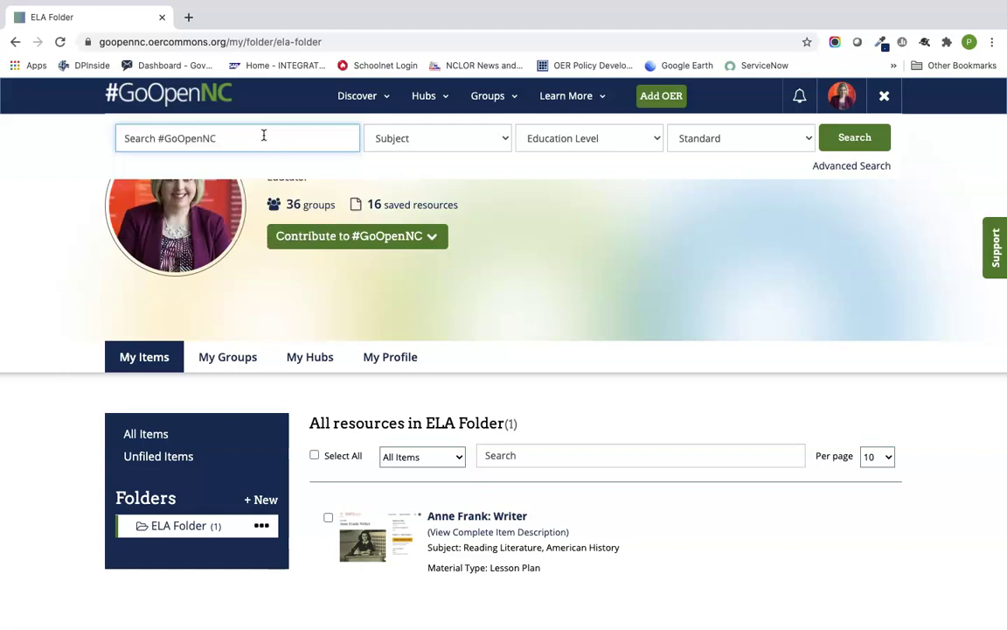
pyautogui.write('phases of the moon')
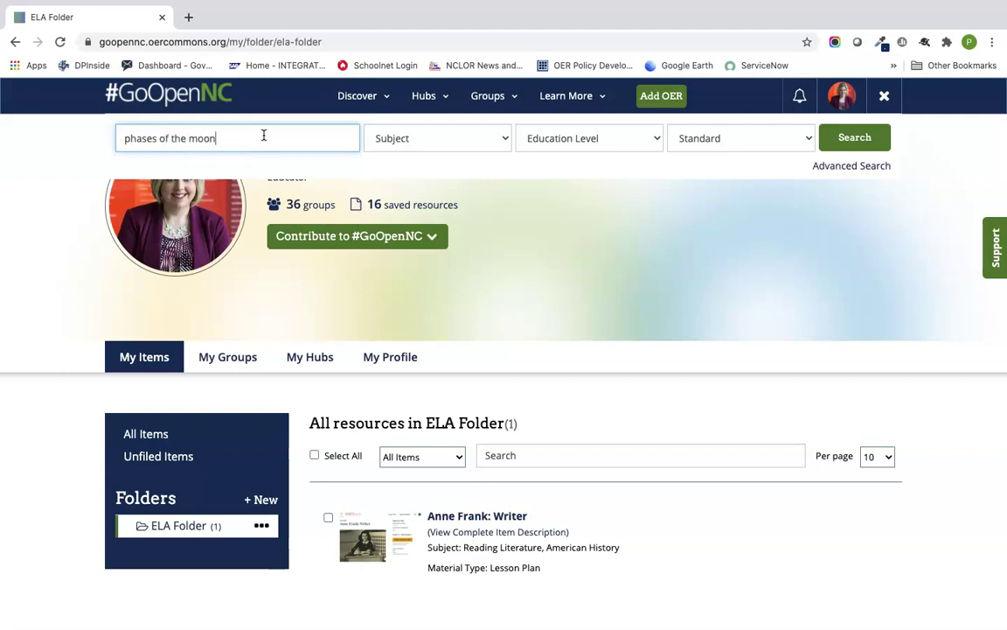
pyautogui.click(485, 140)
pyautogui.click(455, 285)
pyautogui.click(577, 145)
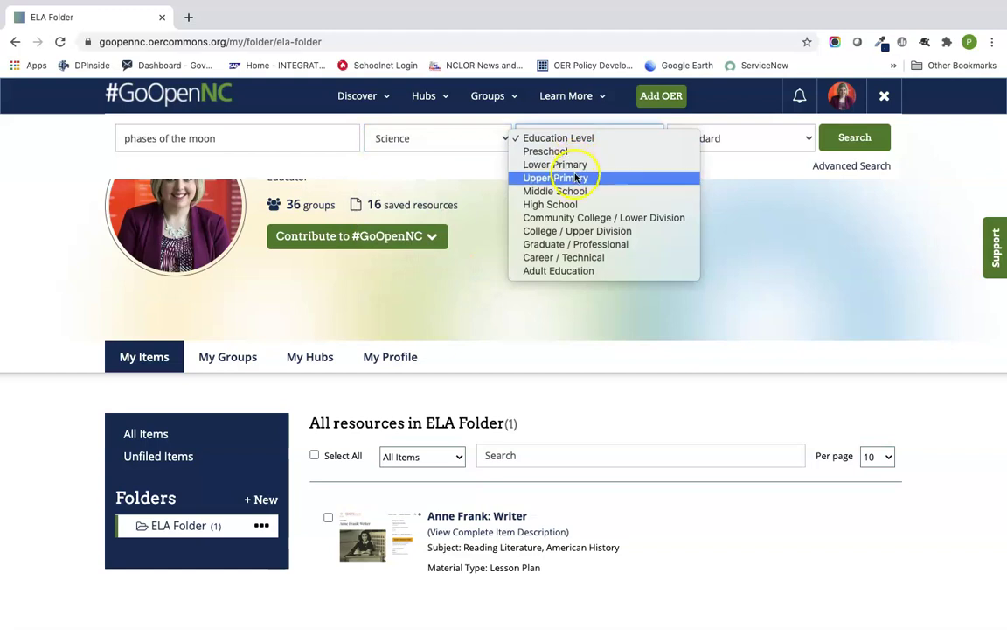
pyautogui.click(575, 177)
pyautogui.click(853, 139)
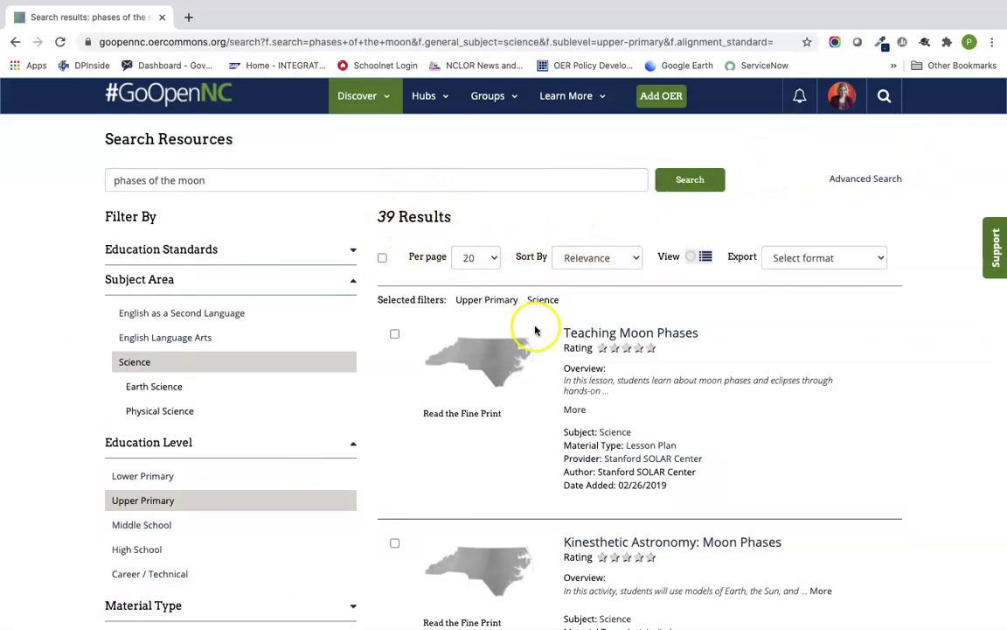
# Sort the search results by rating and open the resource "Lunar Phases Interactive"
pyautogui.click(602, 263)
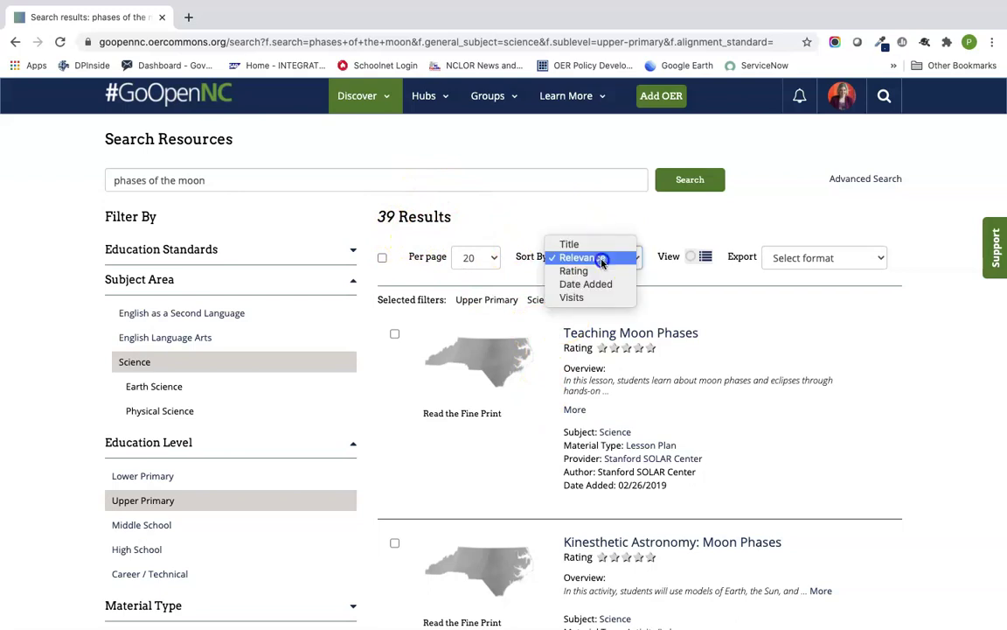
pyautogui.click(601, 274)
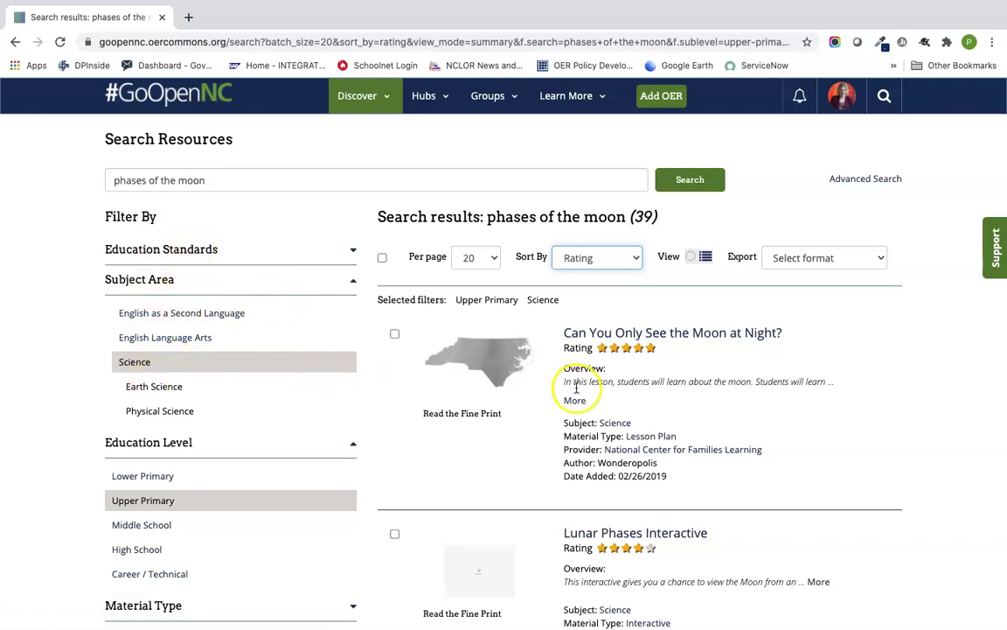
pyautogui.scroll(-2, 715, 414)
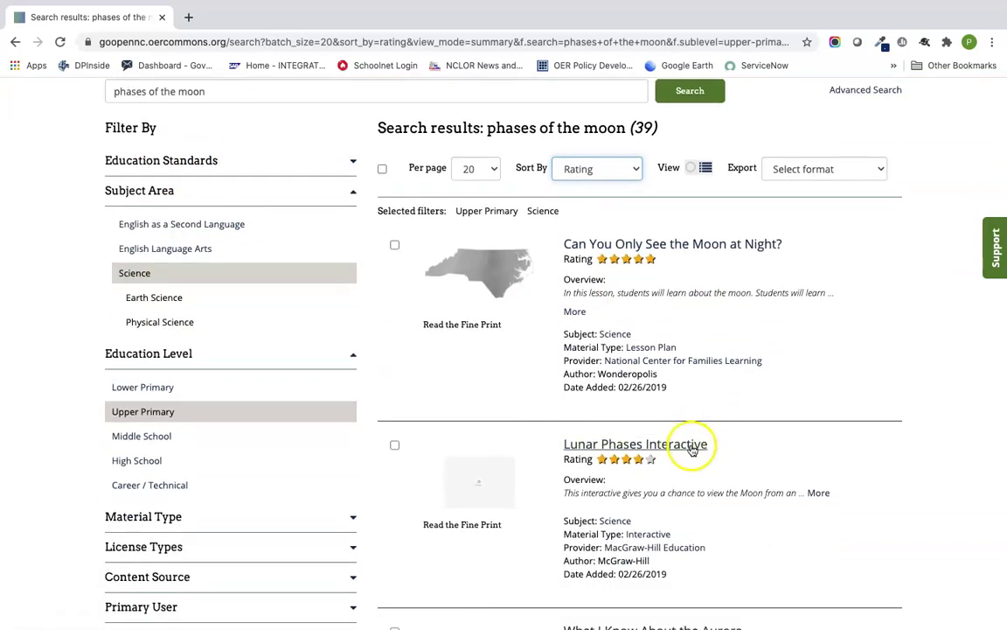
pyautogui.click(688, 444)
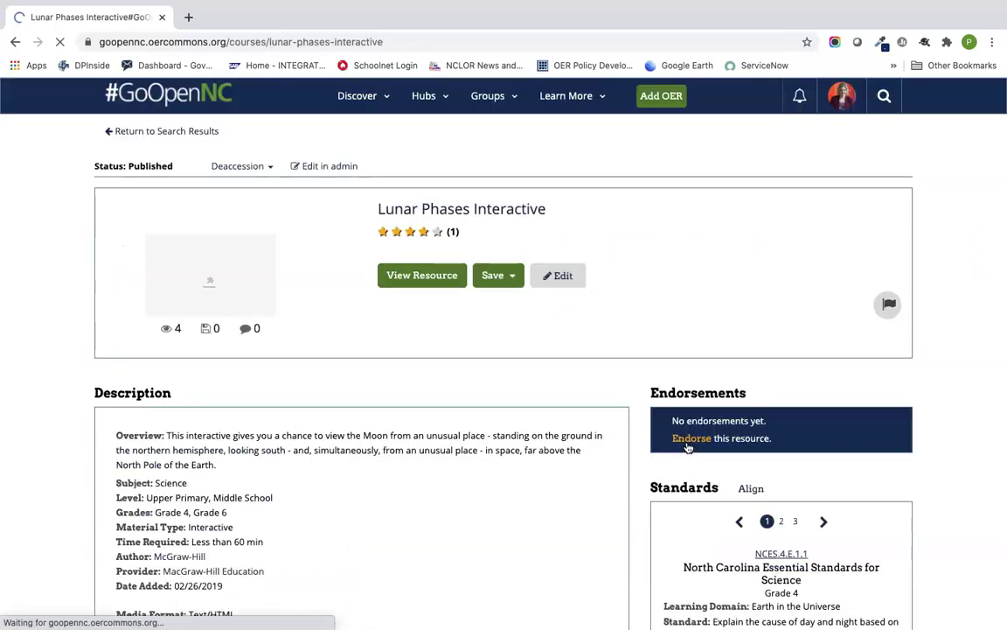
# Examine the Lunar Phases Interactive resource's description, aligned standards, comments and evaluations
pyautogui.scroll(-3, 486, 379)
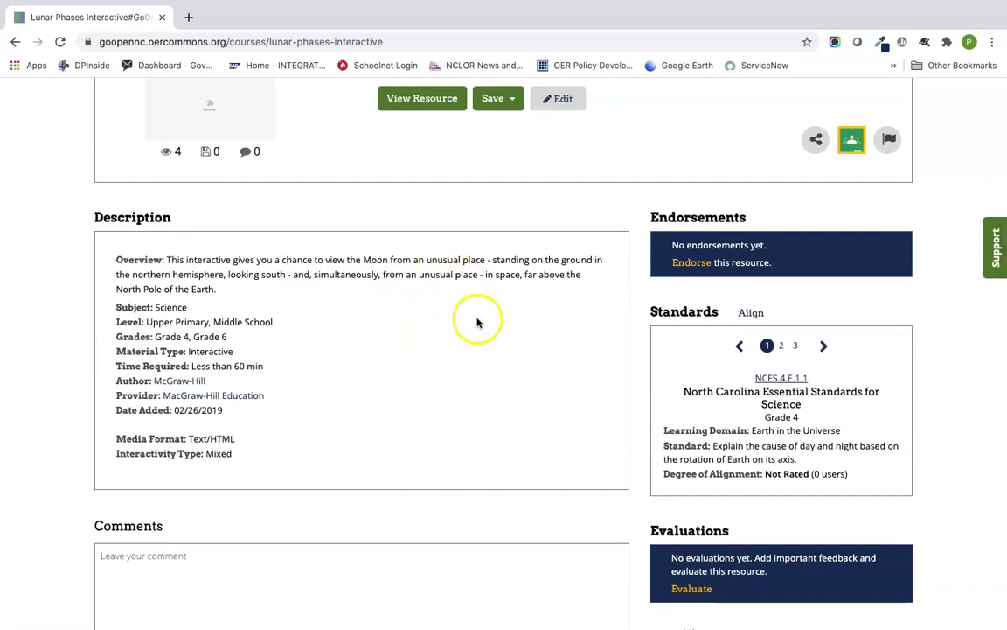
pyautogui.scroll(-4, 477, 322)
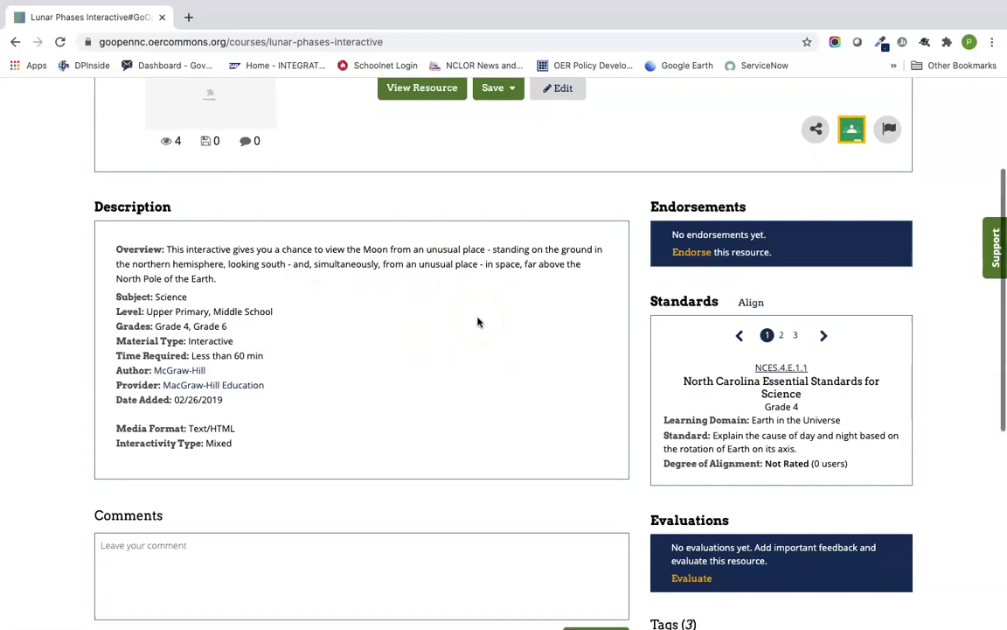
pyautogui.scroll(3, 532, 255)
pyautogui.scroll(4, 532, 255)
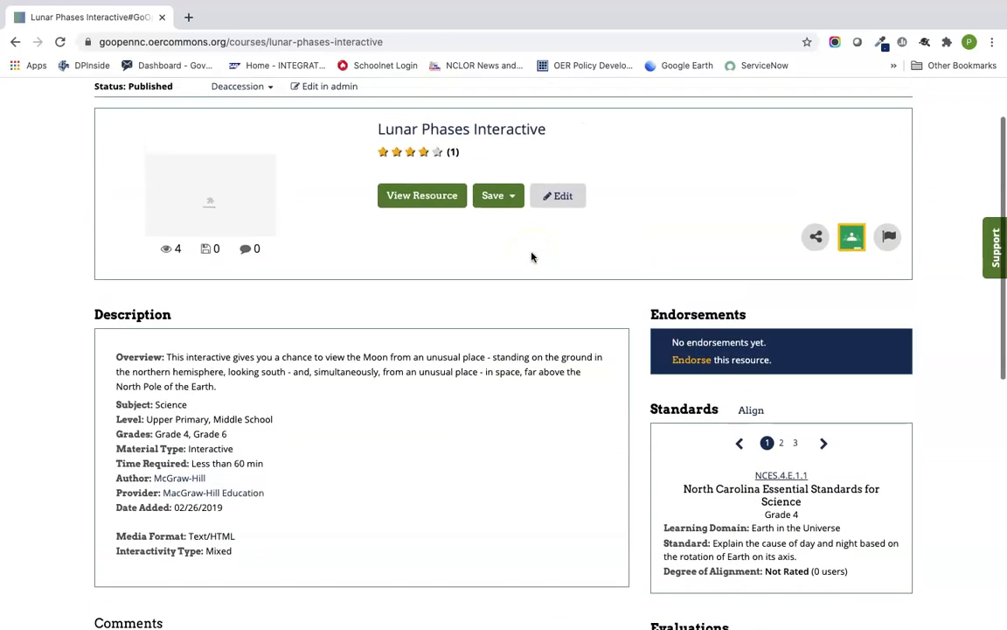
# Save the Lunar Phases Interactive resource to a new folder named "Elementary Science" in My Items
pyautogui.click(498, 265)
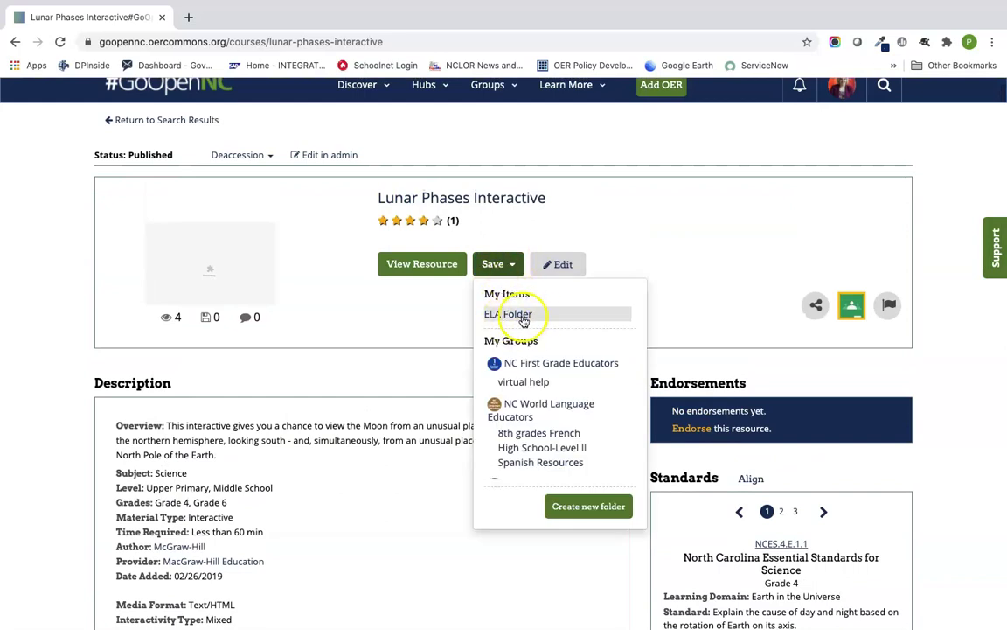
pyautogui.click(593, 507)
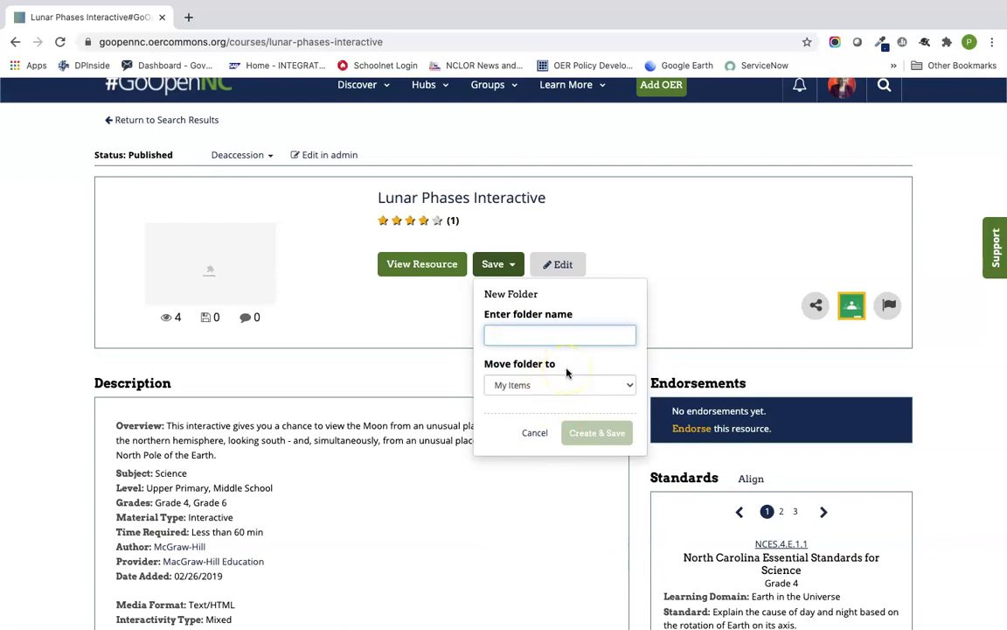
pyautogui.write('Elementary Science')
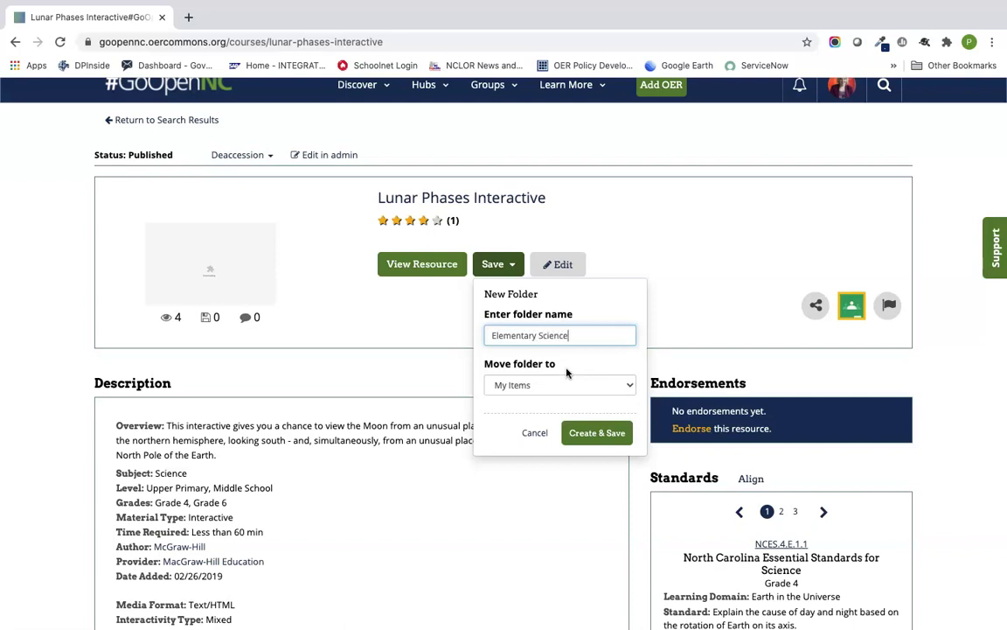
pyautogui.click(597, 432)
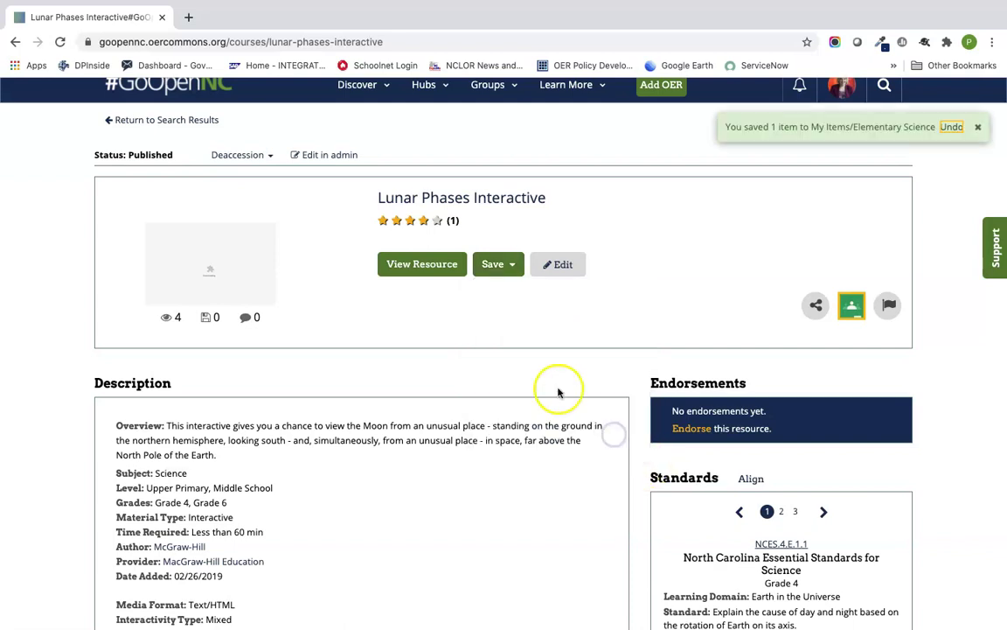
# Dismiss the save notification and open the "Elementary Science" folder in My Items to check its saved resource
pyautogui.click(839, 90)
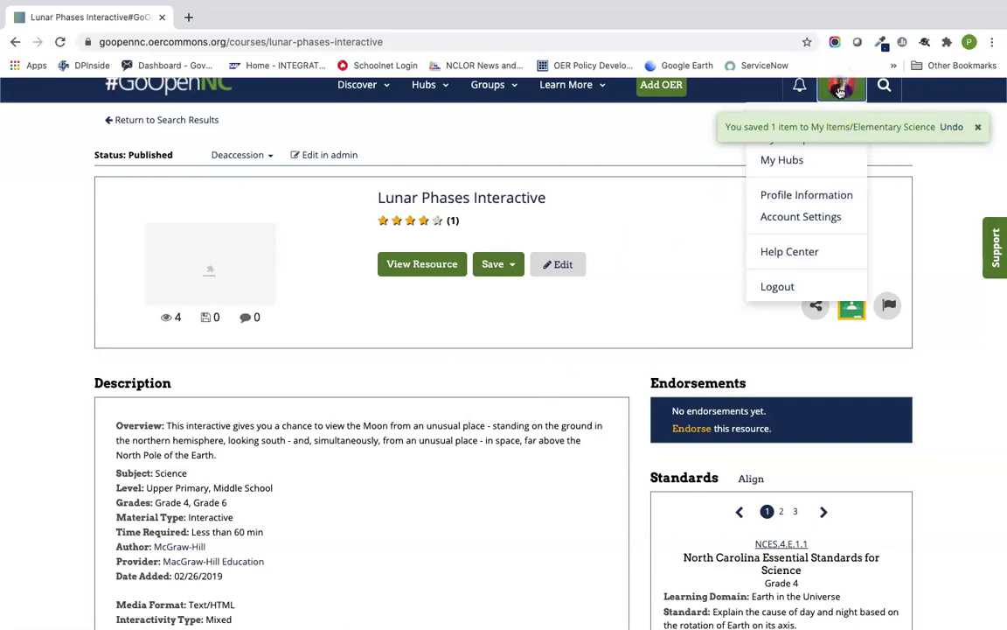
pyautogui.click(978, 127)
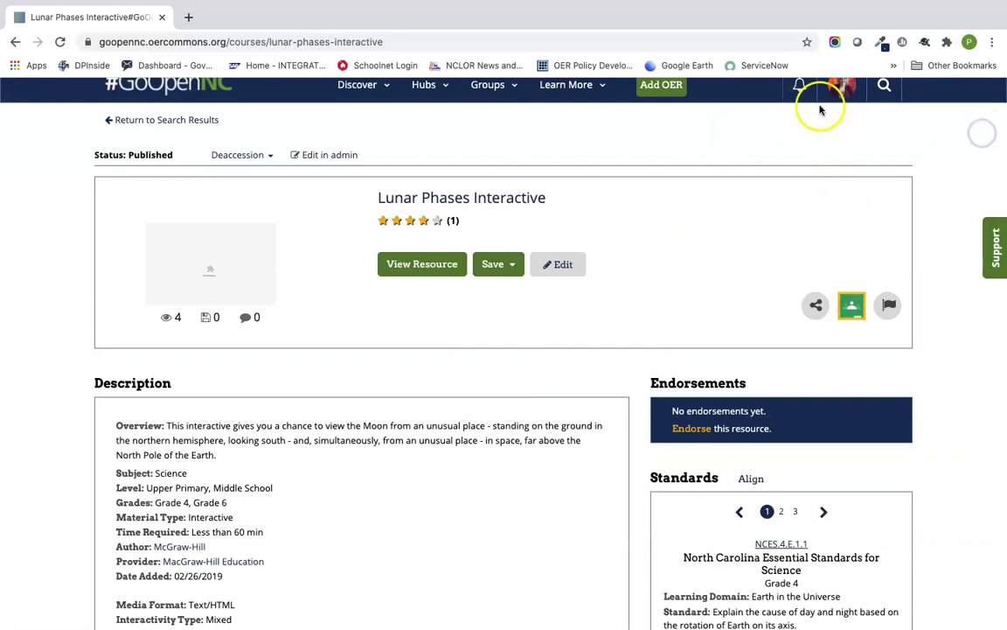
pyautogui.click(841, 88)
pyautogui.click(800, 117)
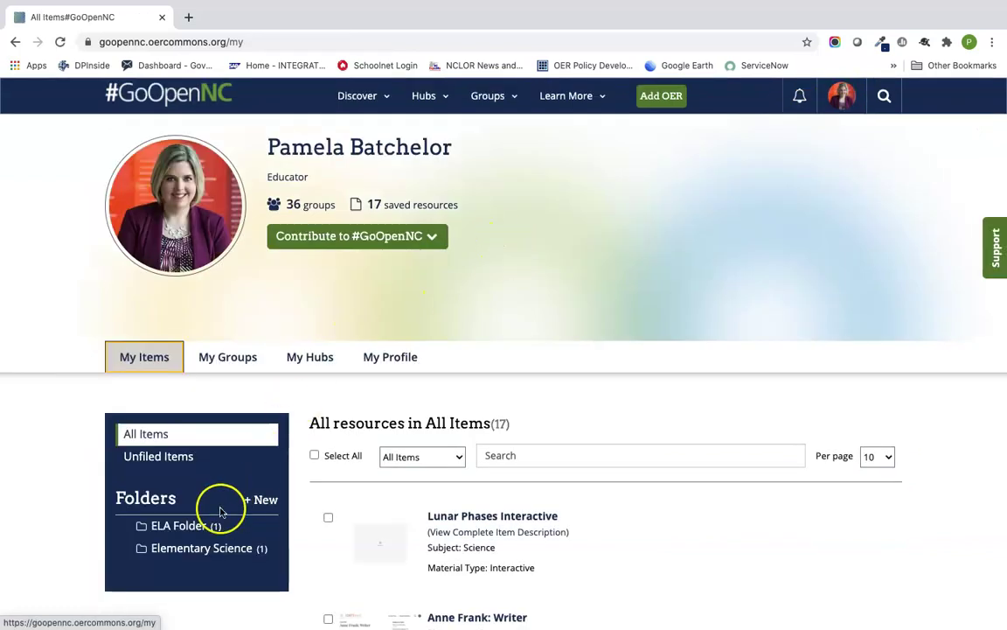
pyautogui.click(208, 548)
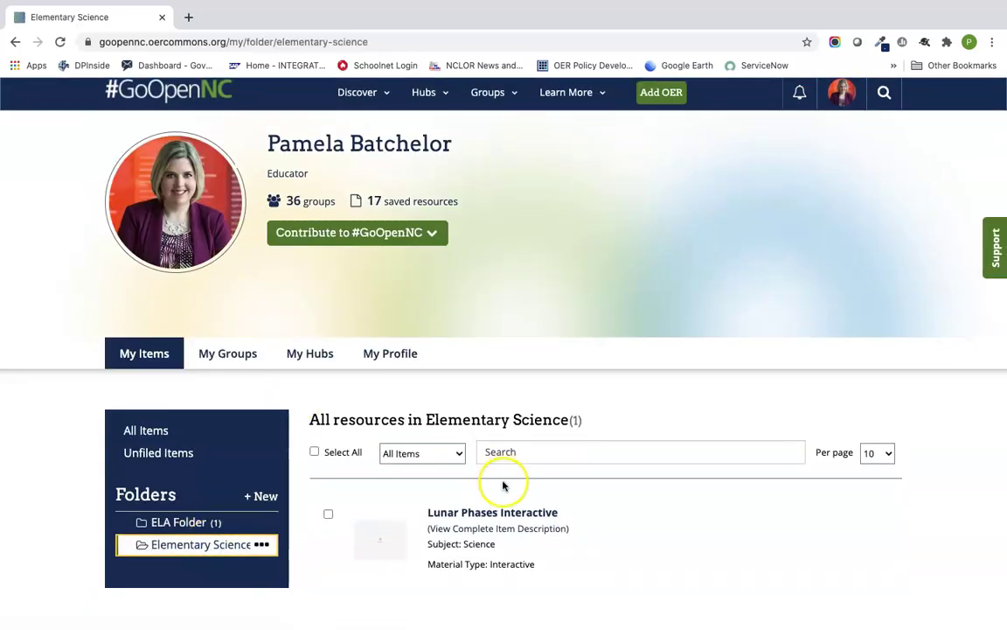
pyautogui.scroll(-2, 575, 370)
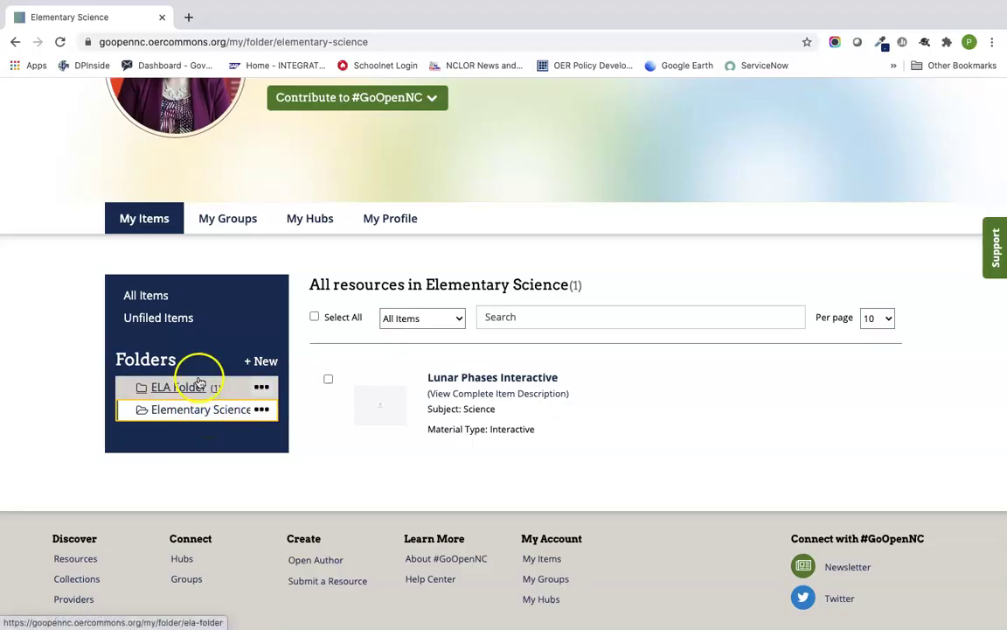
# Add a subfolder titled "Writing" to the ELA Folder
pyautogui.click(262, 389)
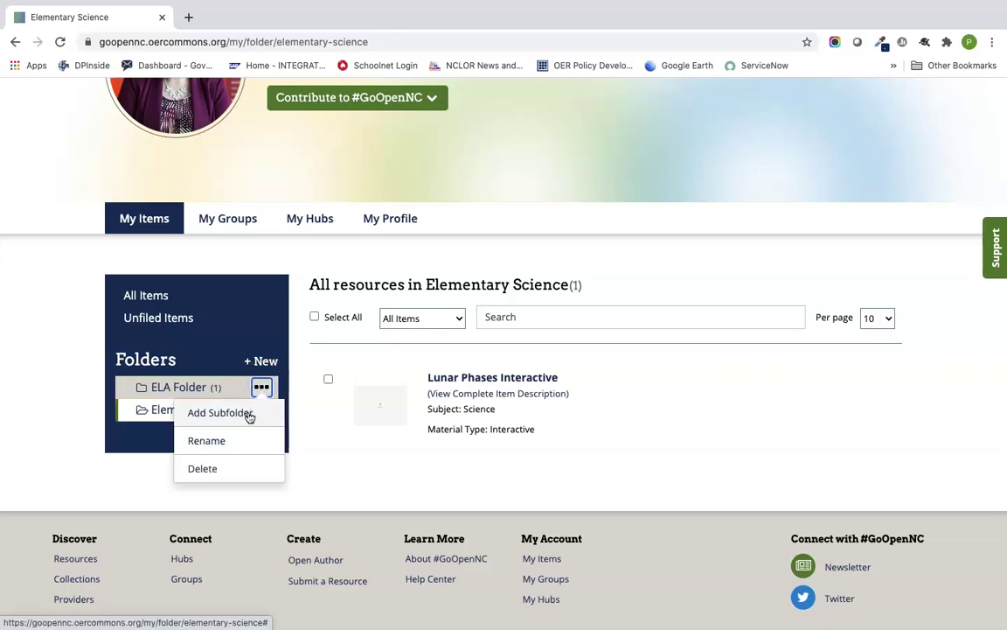
pyautogui.click(219, 412)
pyautogui.click(418, 204)
pyautogui.write('Writing')
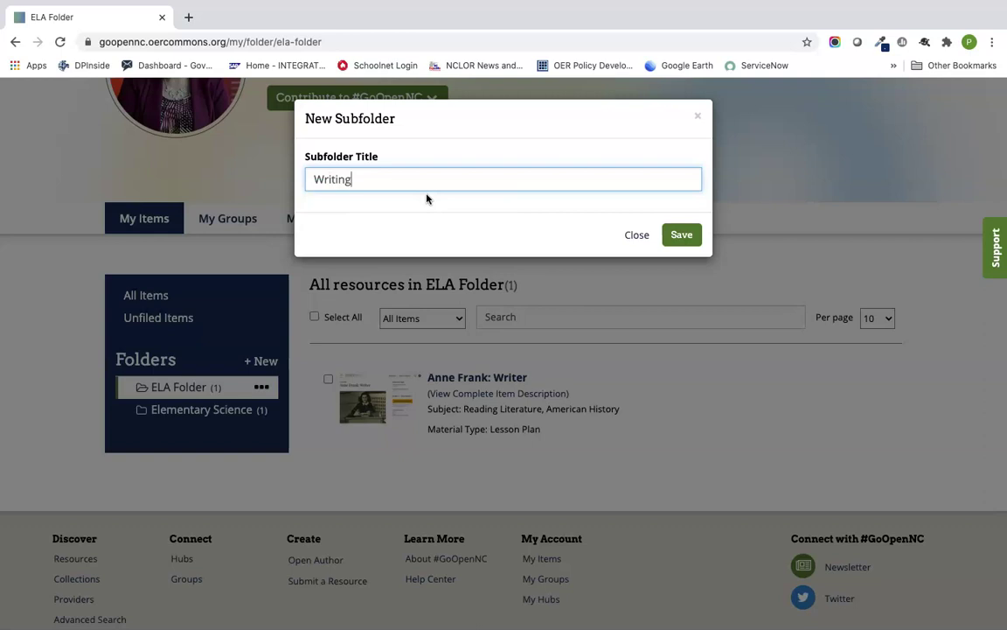
pyautogui.click(681, 235)
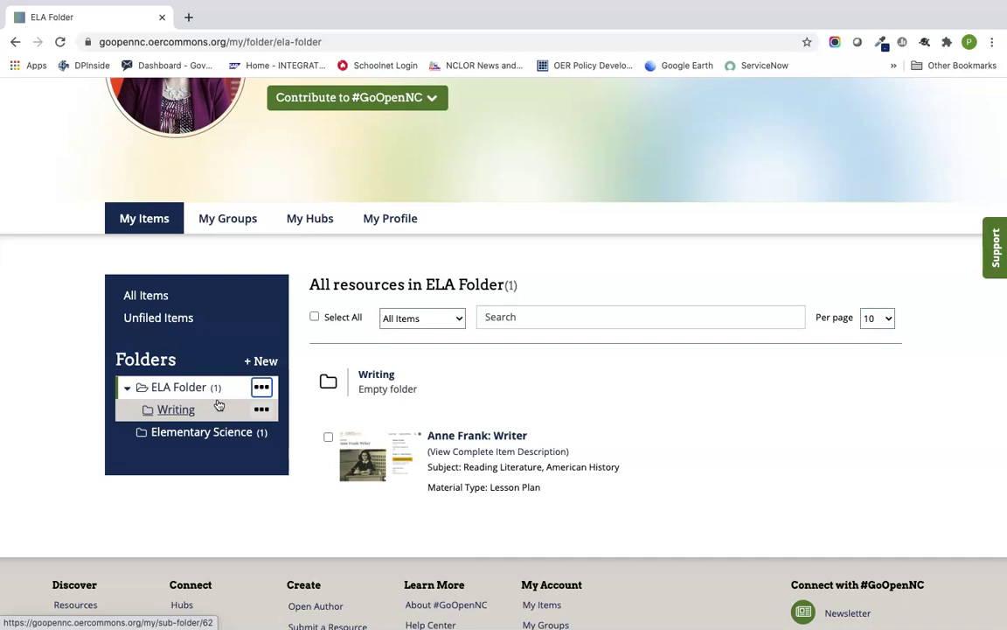
pyautogui.click(230, 413)
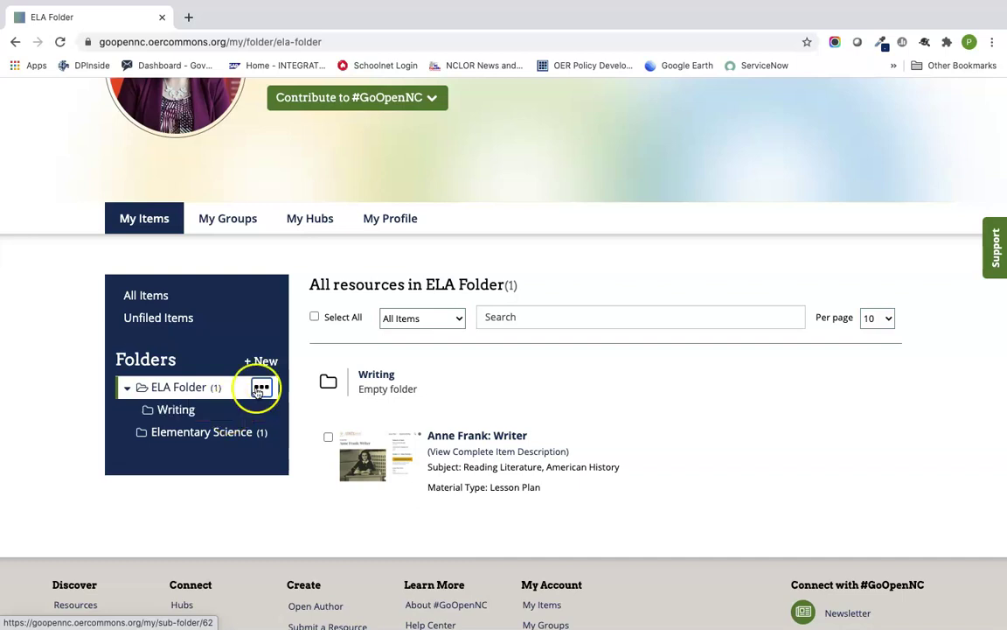
# Search #GoOpenNC for "world dance" without any subject, education level or standard filter
pyautogui.scroll(3, 229, 395)
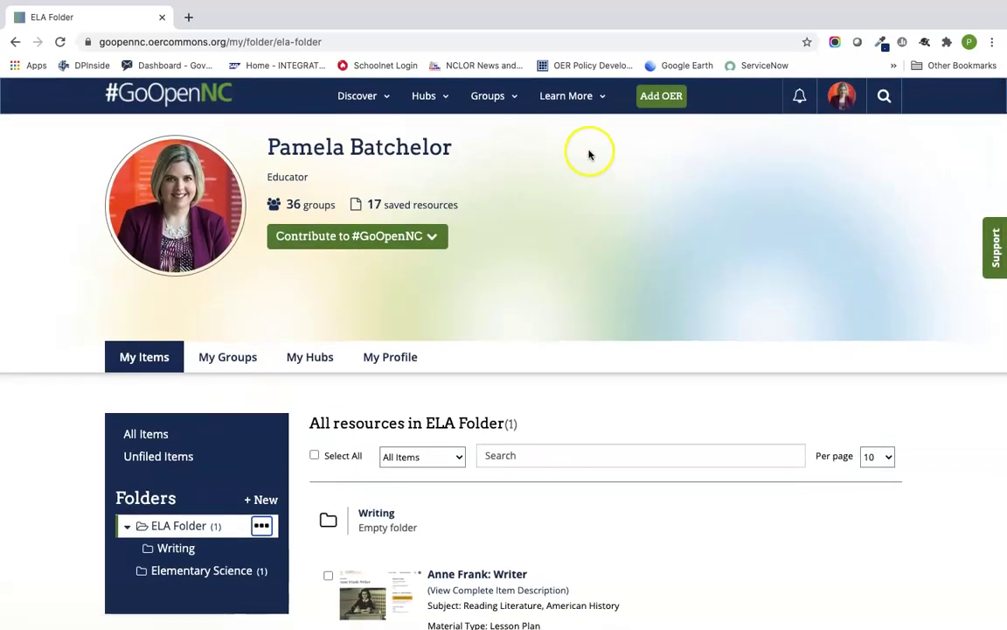
pyautogui.click(885, 96)
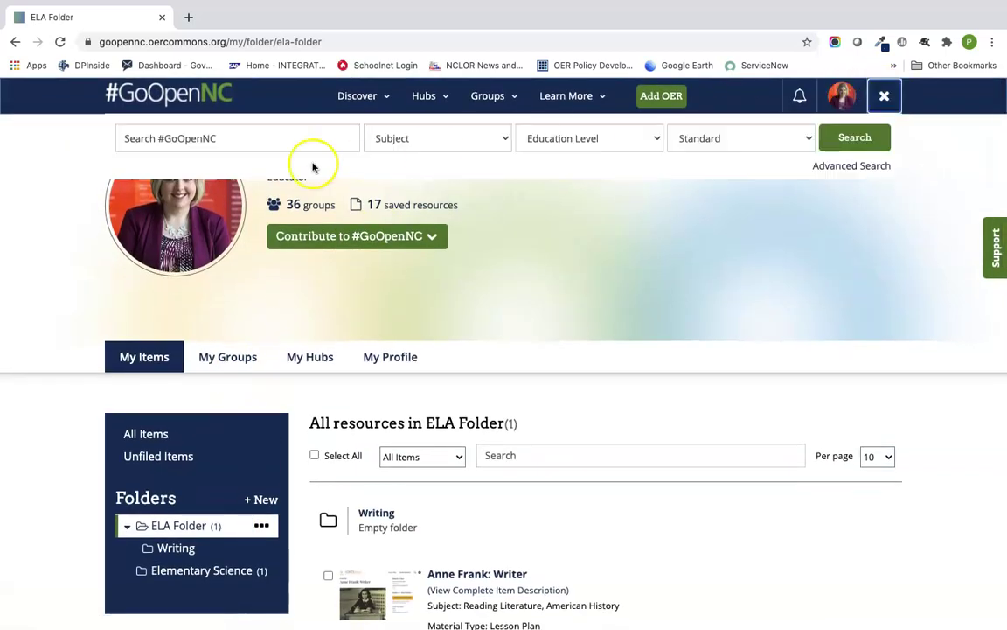
pyautogui.click(274, 133)
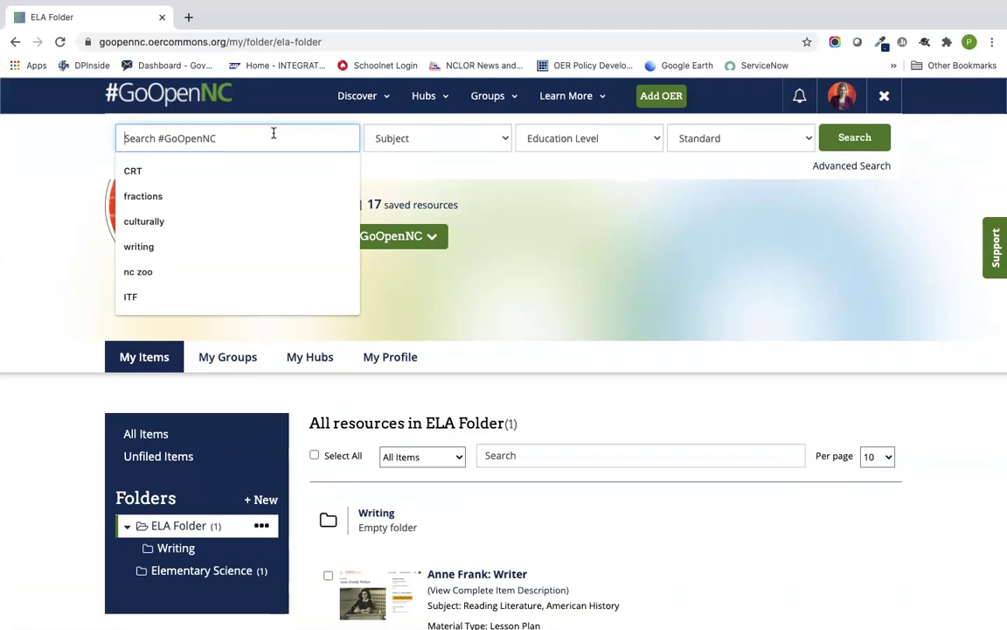
pyautogui.write('w')
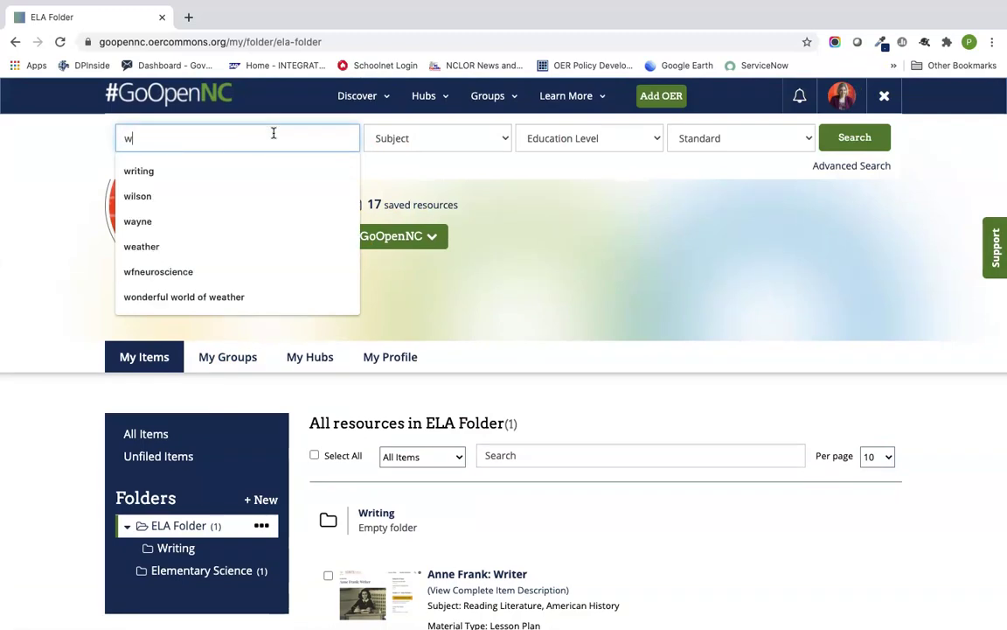
pyautogui.write('orld dan')
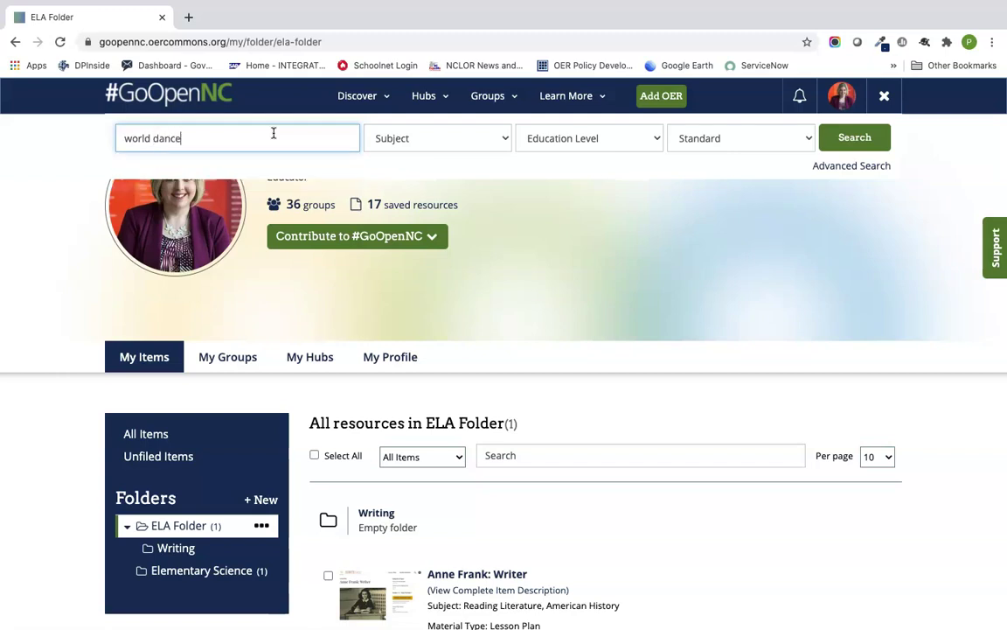
pyautogui.write('ce')
pyautogui.press('Return')
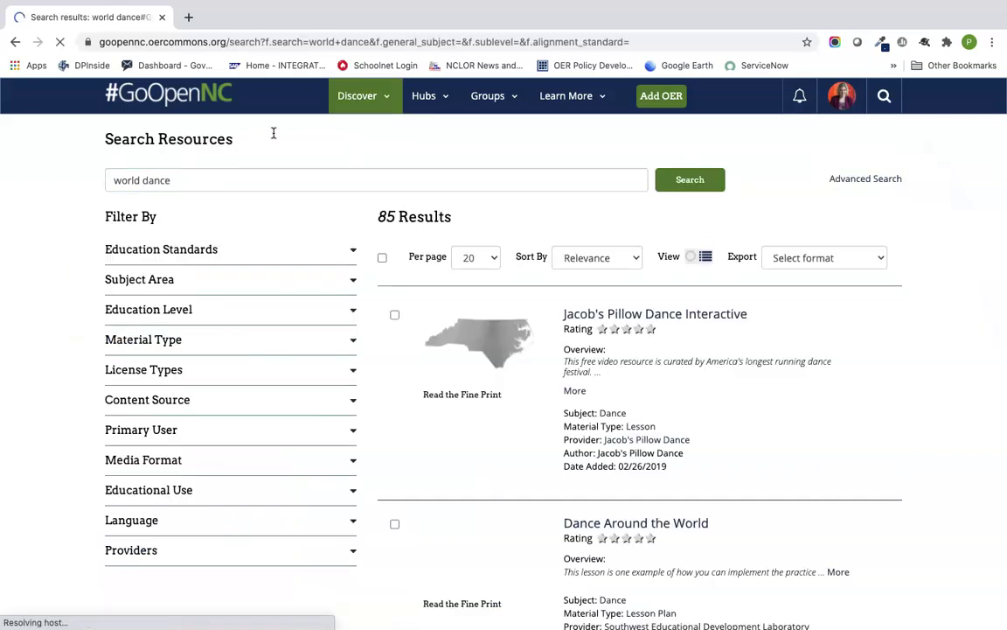
# Select the results "Dance Around the World", "Understanding Dance" and "Mediterranean/Middle Eastern Dance-Course Profile"
pyautogui.scroll(-3, 498, 376)
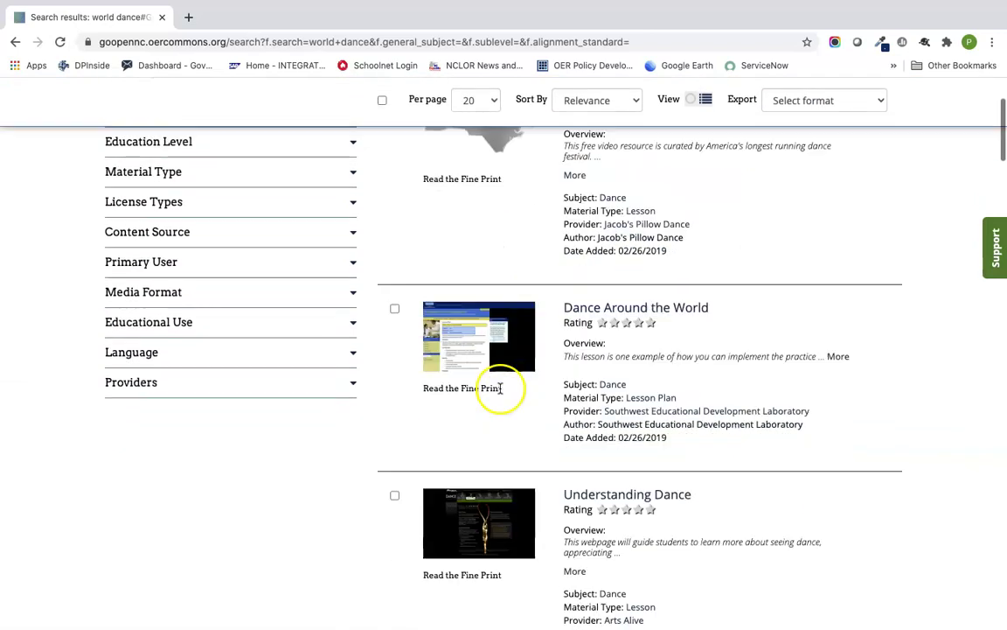
pyautogui.scroll(3, 505, 396)
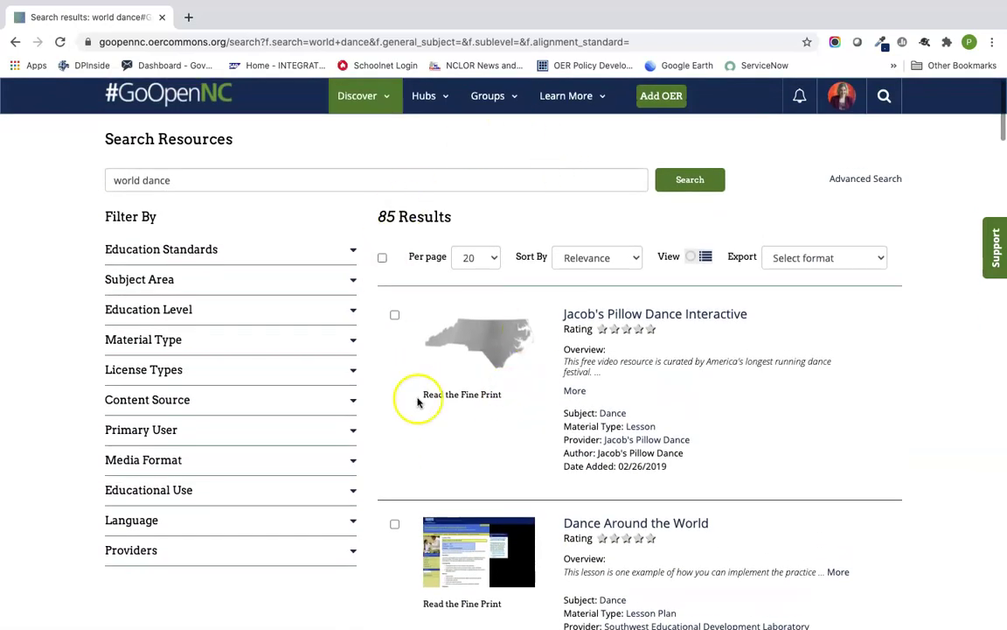
pyautogui.scroll(-3, 418, 371)
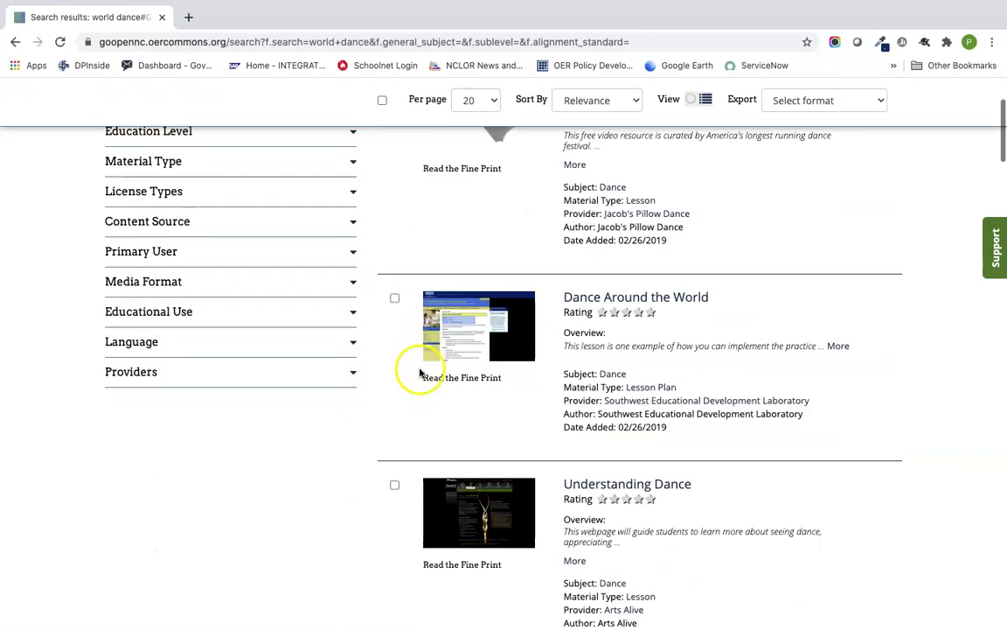
pyautogui.click(395, 299)
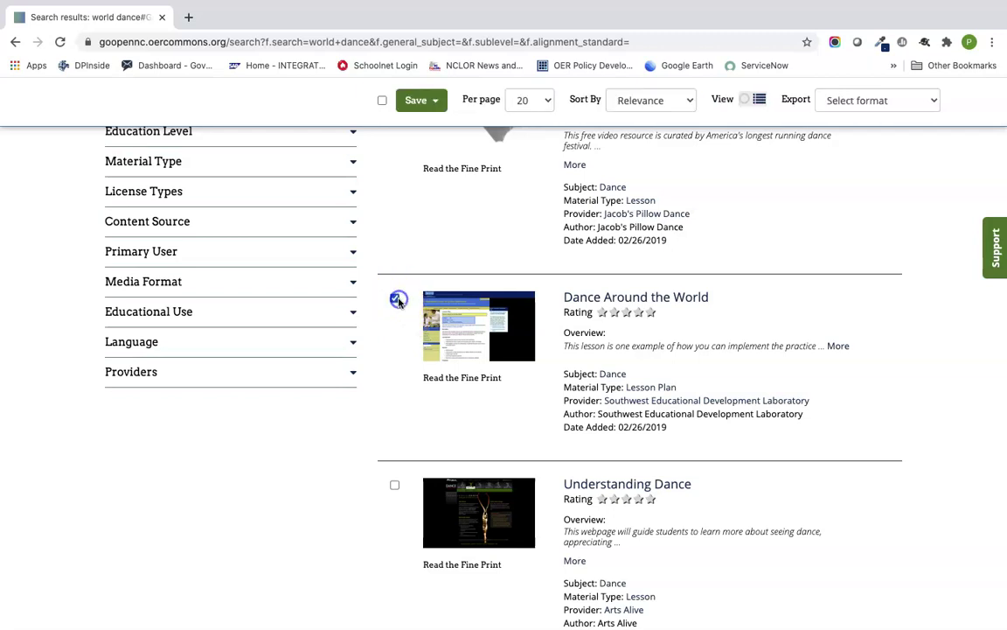
pyautogui.scroll(-2, 399, 301)
pyautogui.click(395, 332)
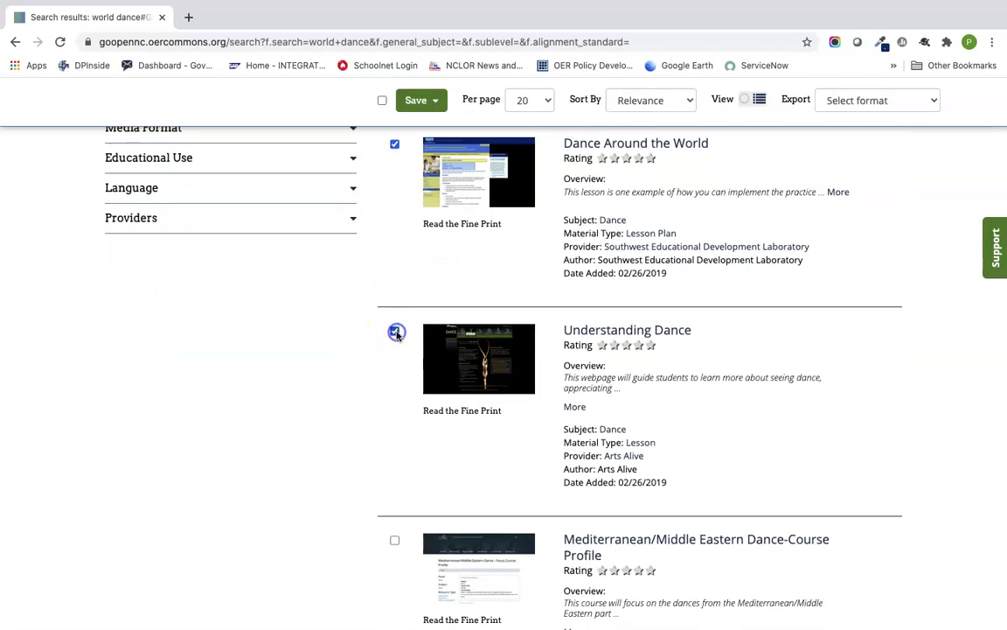
pyautogui.scroll(-2, 396, 332)
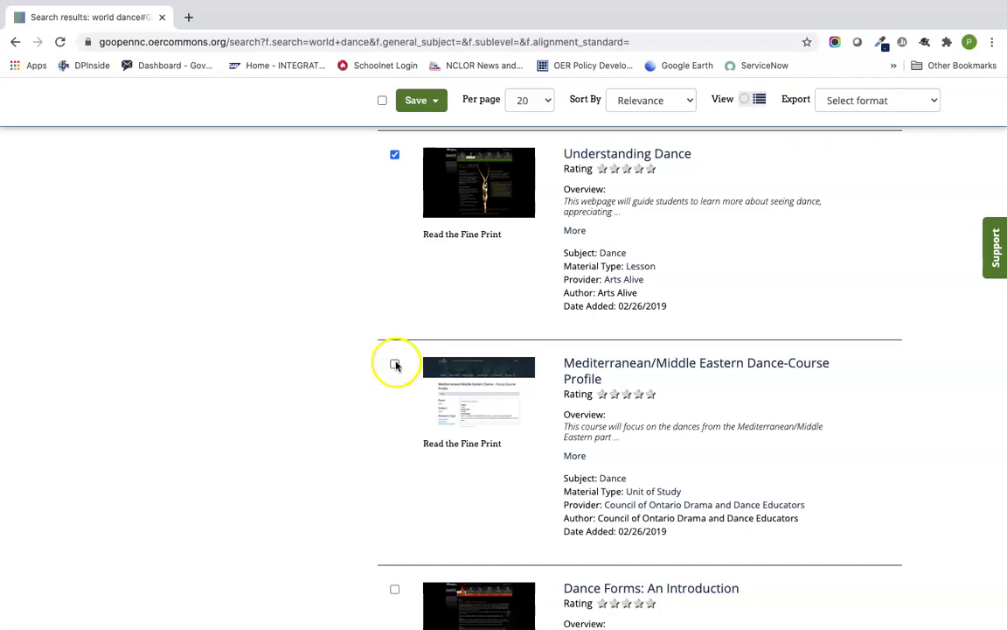
pyautogui.click(395, 363)
pyautogui.scroll(3, 437, 268)
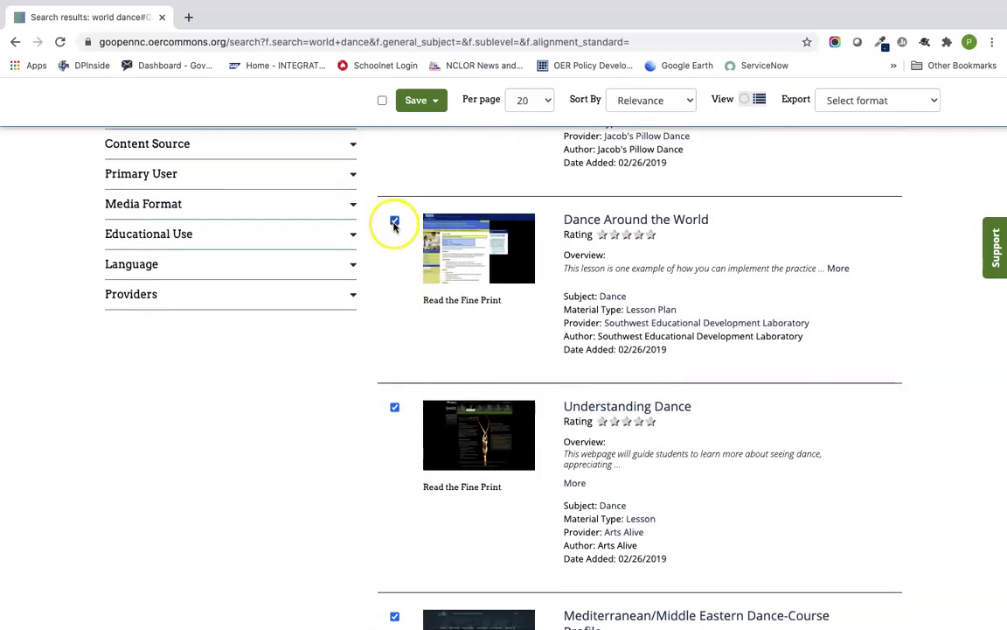
pyautogui.scroll(-1, 390, 479)
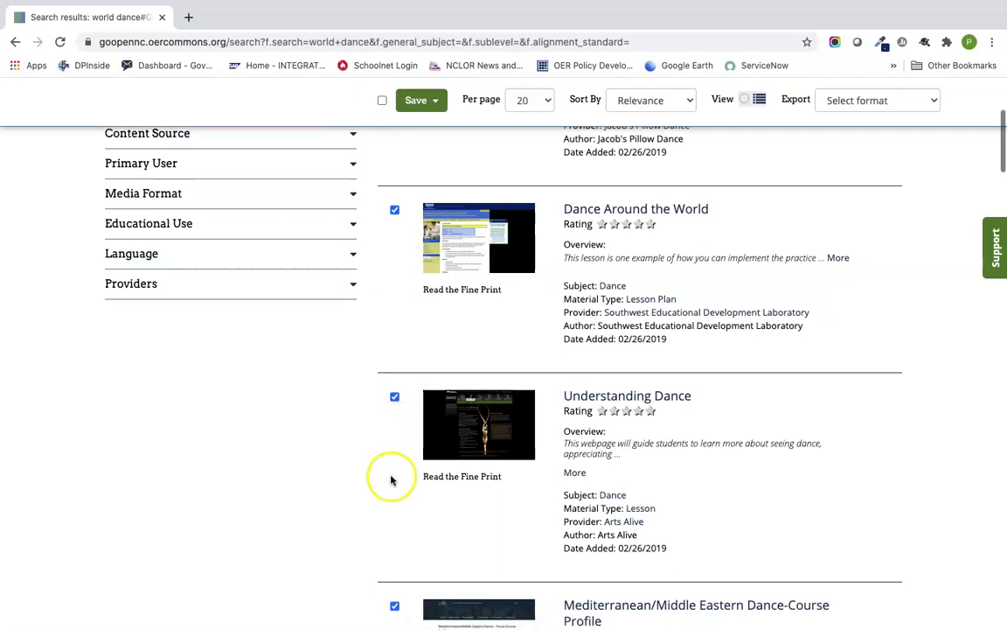
pyautogui.scroll(-2, 391, 479)
pyautogui.scroll(5, 405, 327)
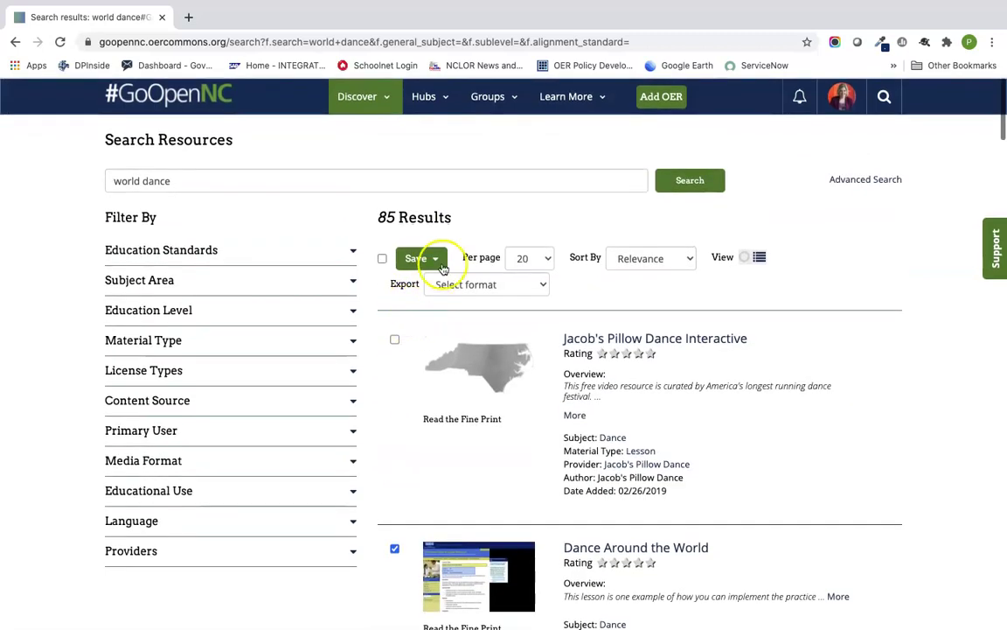
# Save the selected dance resources to a new folder named "Items to Review" in My Items
pyautogui.click(437, 262)
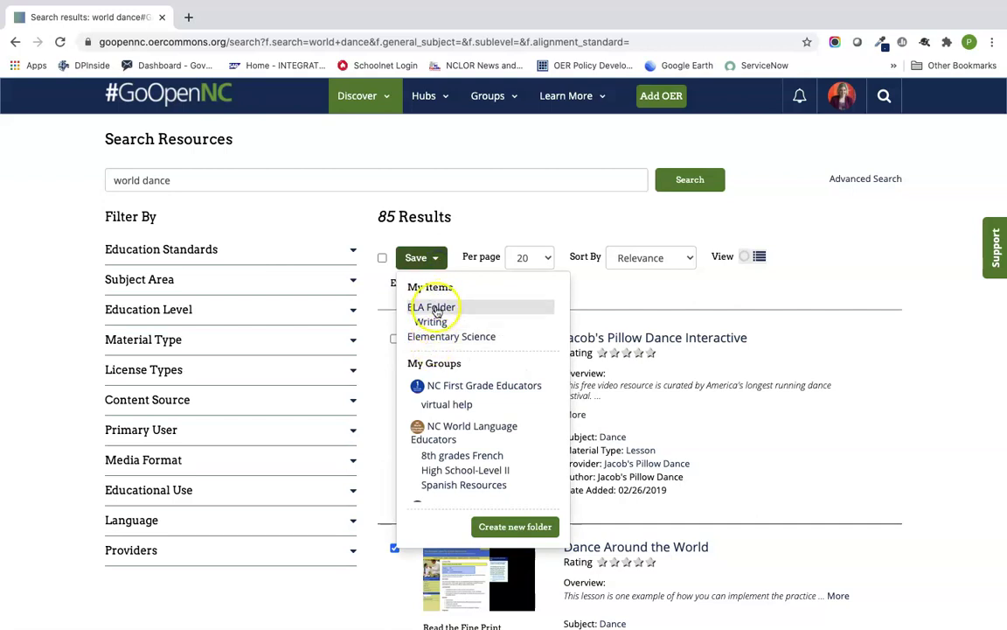
pyautogui.click(516, 527)
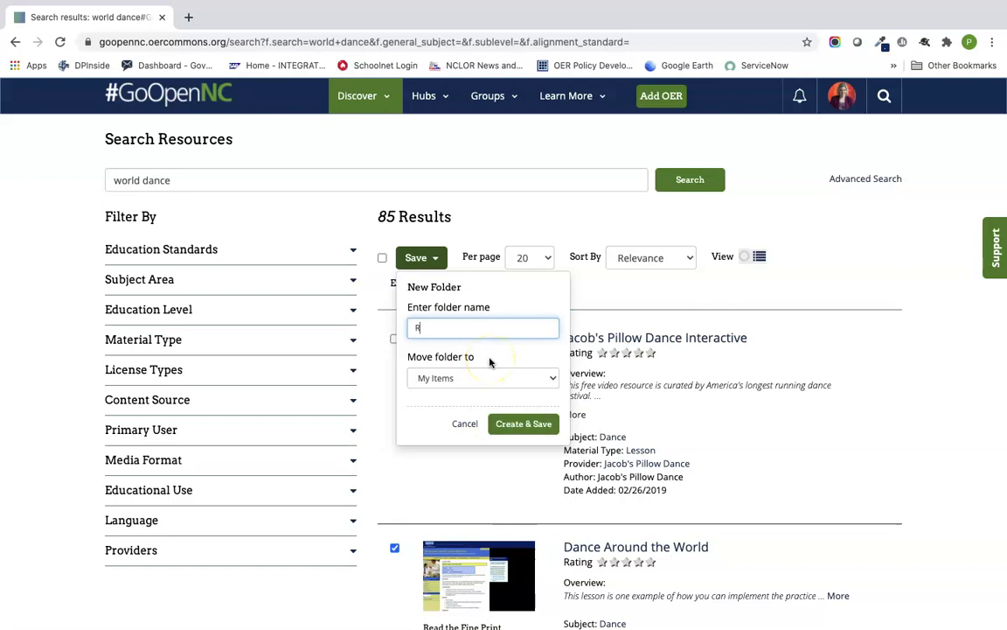
pyautogui.write('Items to Review')
pyautogui.click(524, 423)
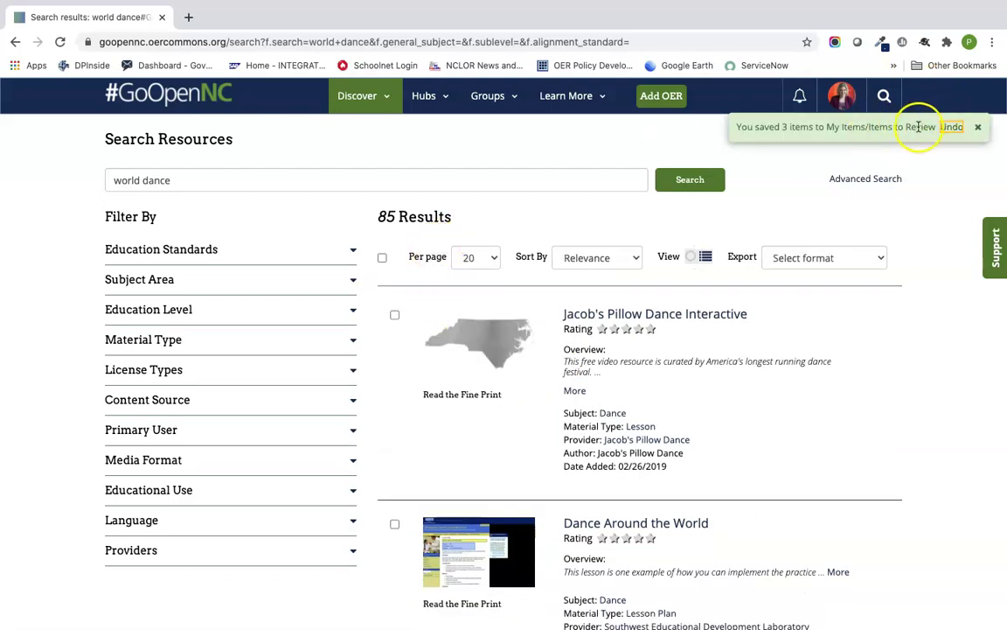
# Dismiss the save notification and open My Items to check the newly saved dance resources and the folder list
pyautogui.click(840, 95)
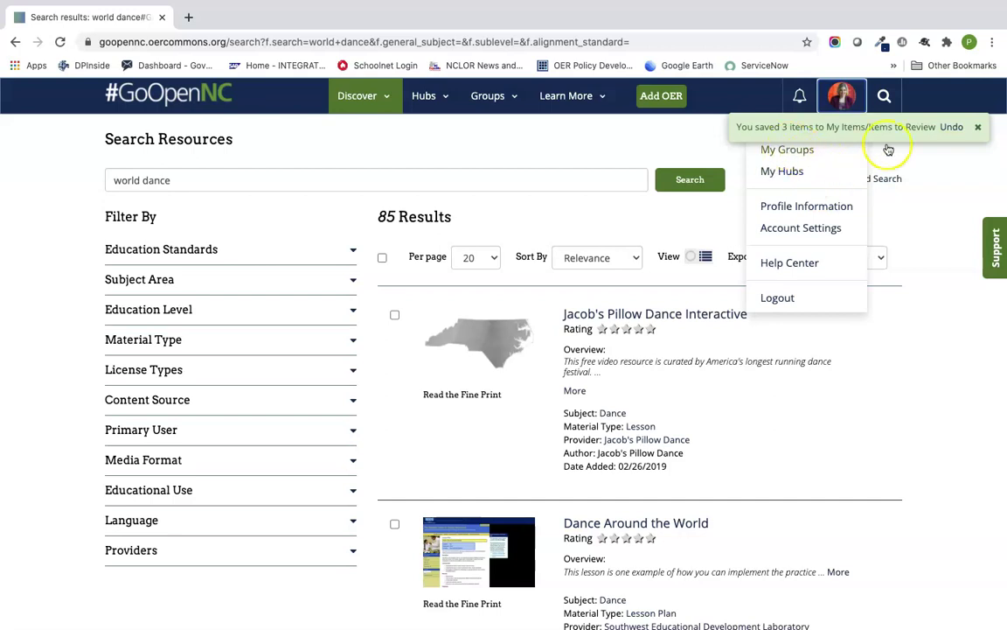
pyautogui.click(977, 127)
pyautogui.click(838, 99)
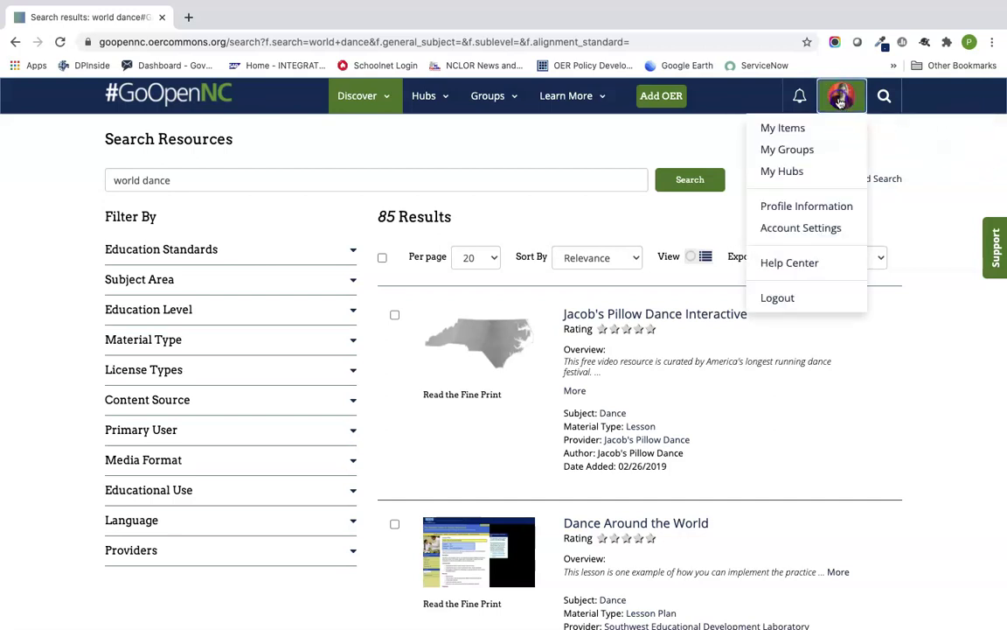
pyautogui.click(787, 128)
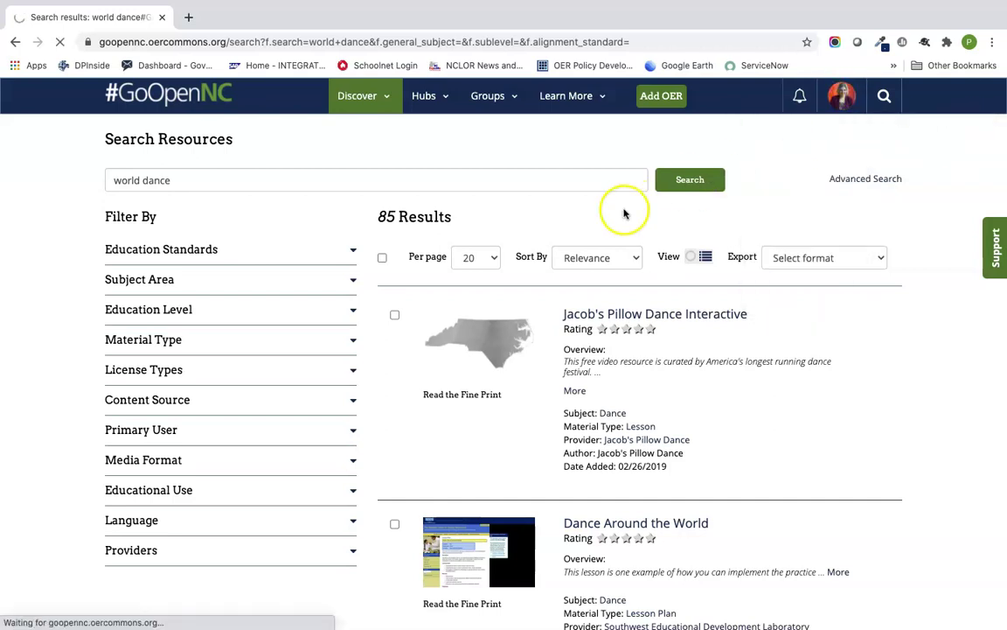
pyautogui.scroll(-3, 499, 438)
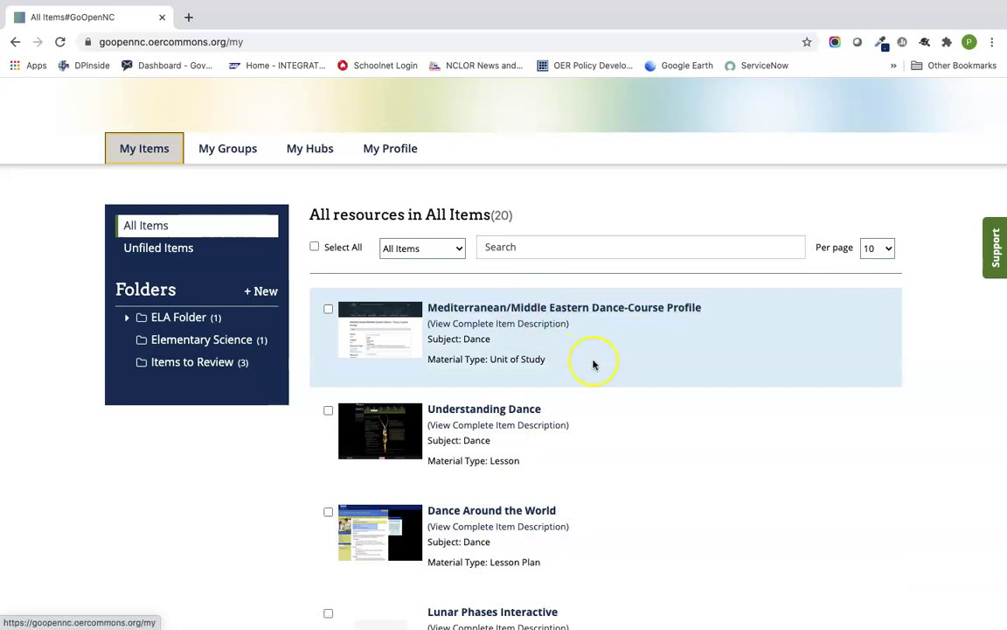
# Examine the My Items page, including the list of saved resources and the existing folders such as "Items to Review"
pyautogui.scroll(-1, 594, 359)
pyautogui.scroll(4, 593, 359)
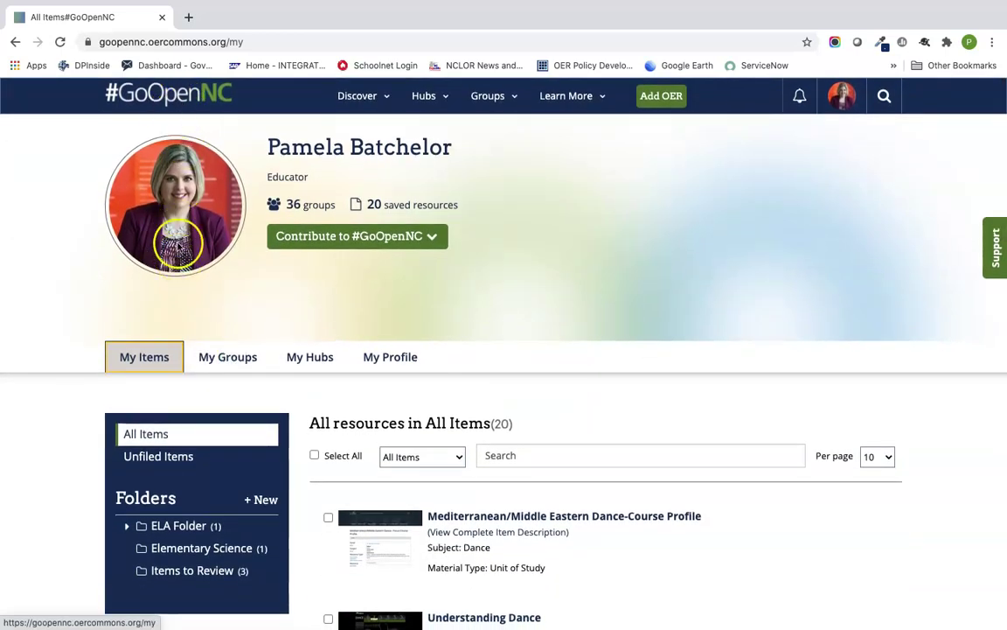
pyautogui.scroll(-2, 488, 393)
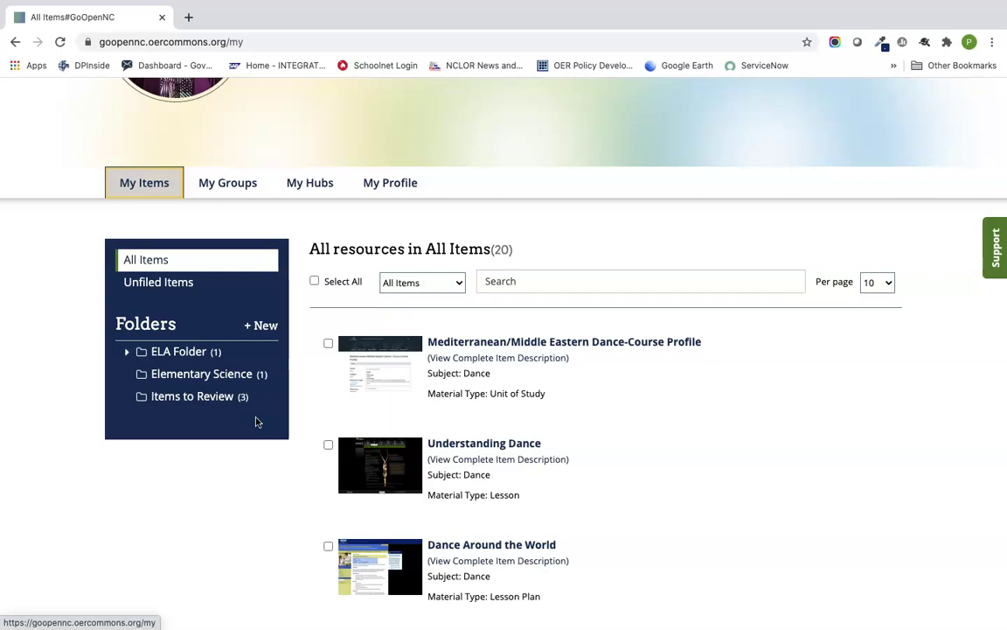
pyautogui.click(236, 350)
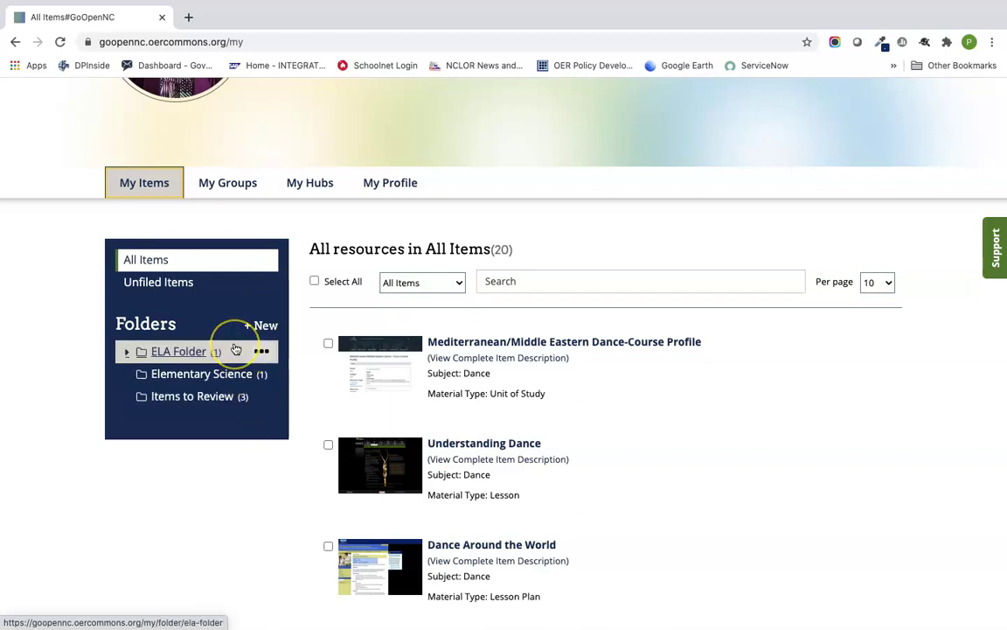
pyautogui.click(226, 401)
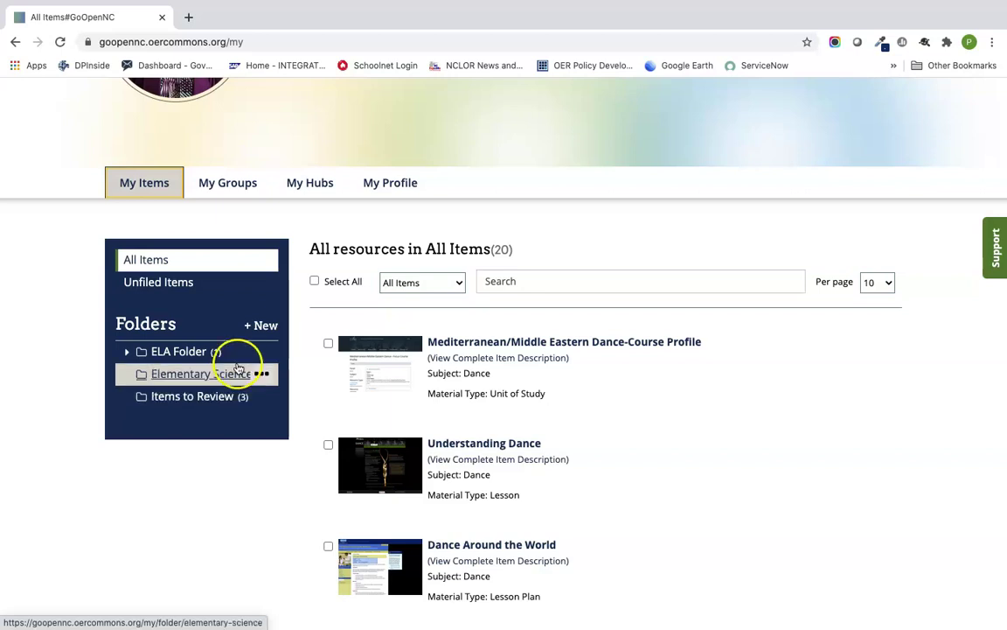
pyautogui.scroll(1, 313, 421)
pyautogui.scroll(4, 313, 422)
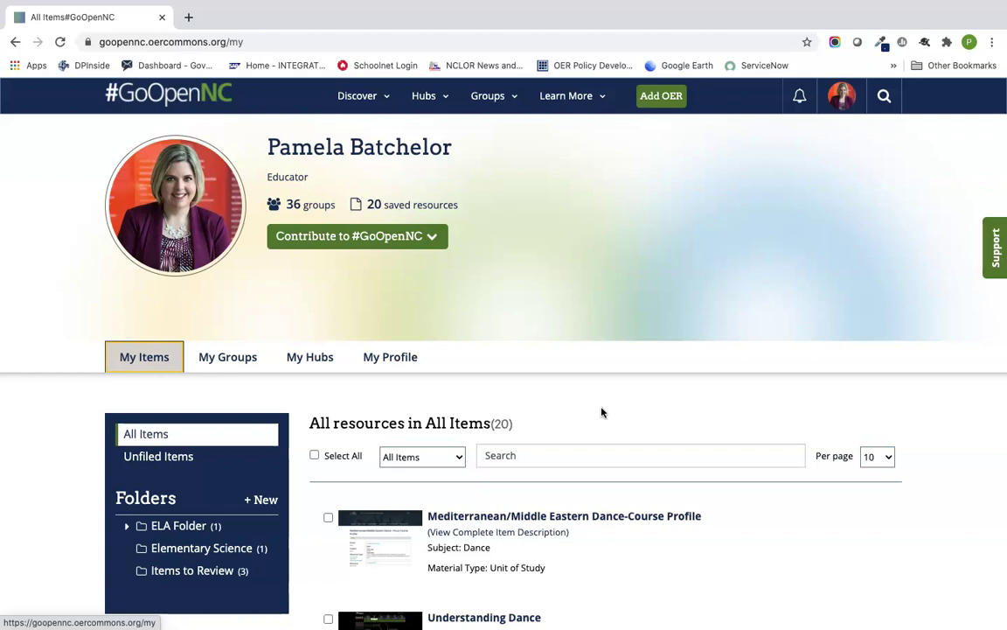
# Open the list of all #GoOpenNC groups and search it for "middle school"
pyautogui.click(495, 98)
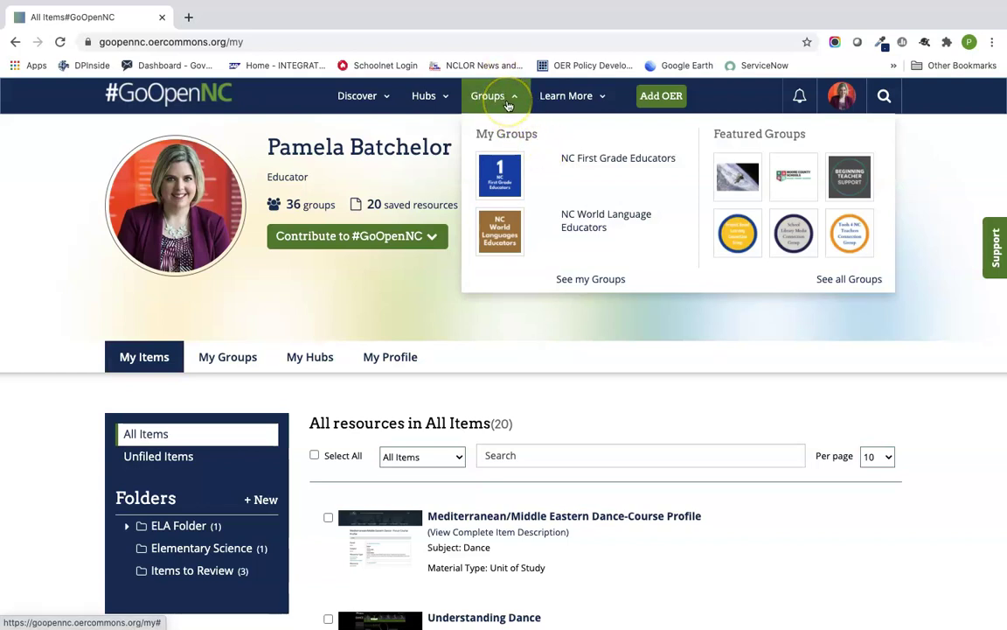
pyautogui.click(845, 277)
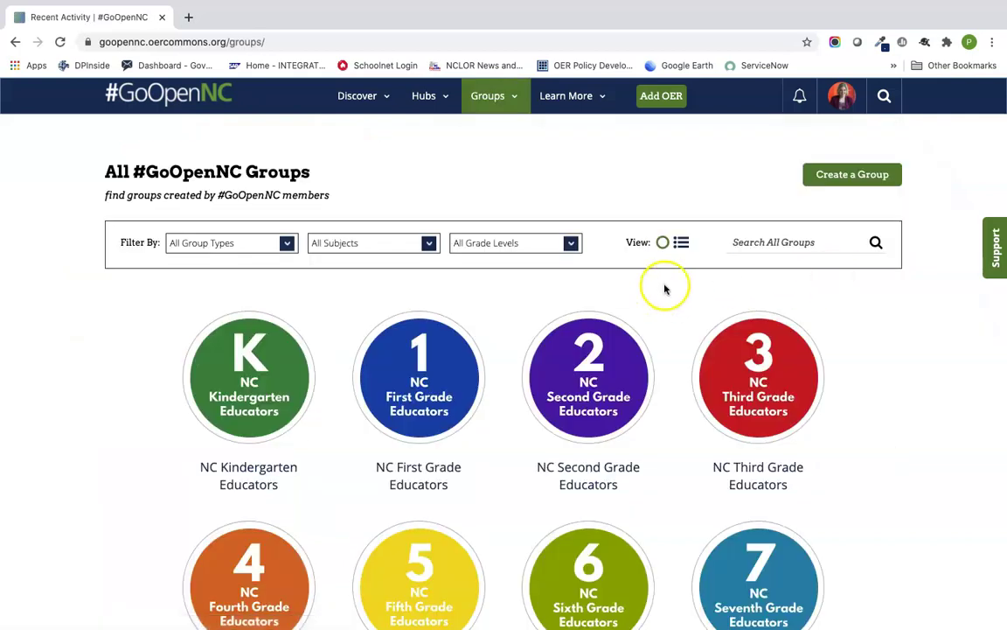
pyautogui.click(765, 242)
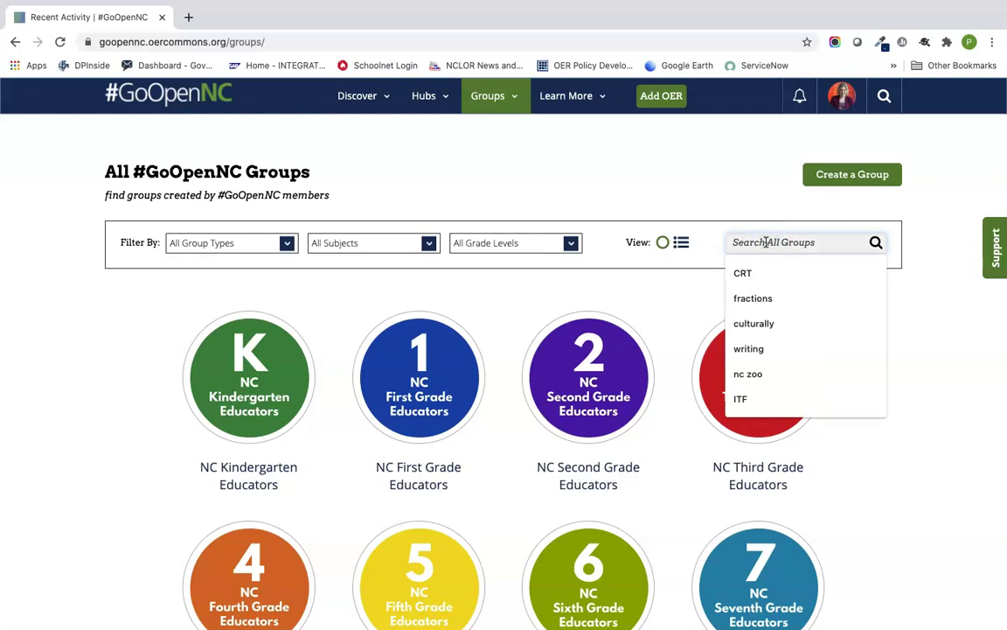
pyautogui.write('middl')
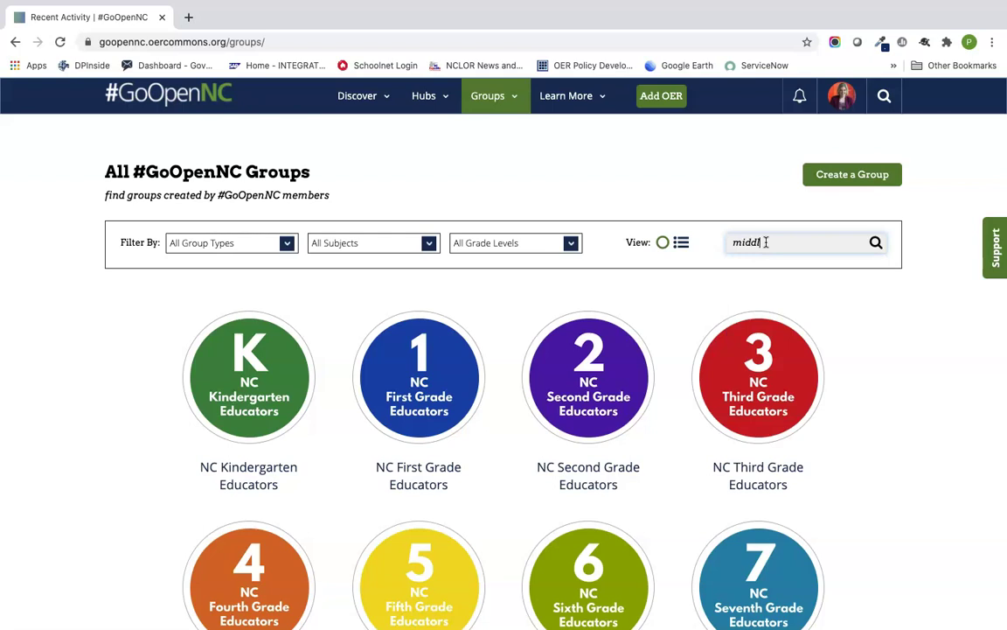
pyautogui.press('Return')
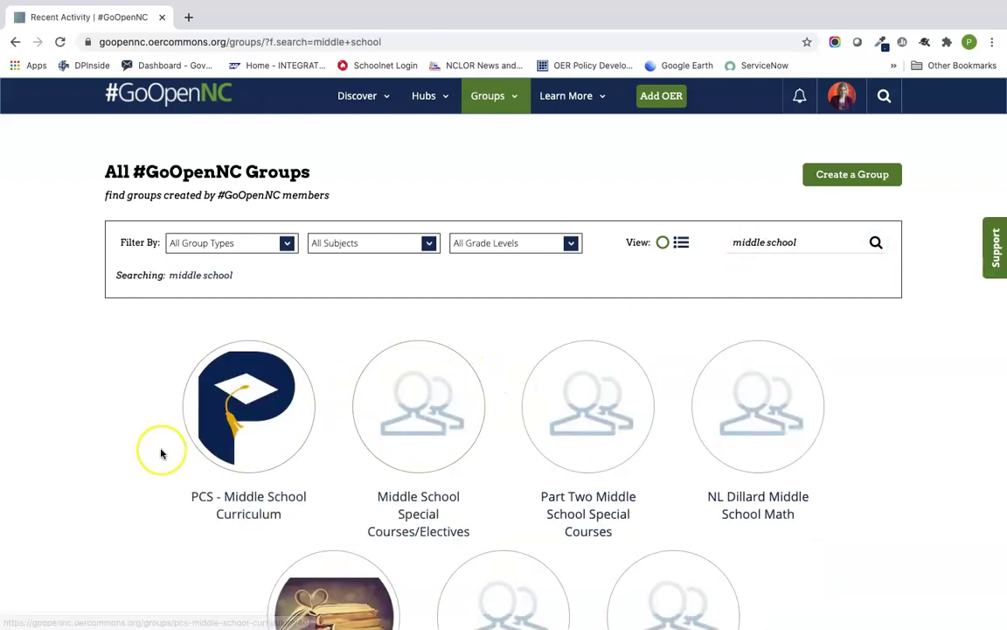
# Open the Middle School Science group to examine its resources and grade-level folders, and return to the group search results
pyautogui.scroll(-3, 161, 452)
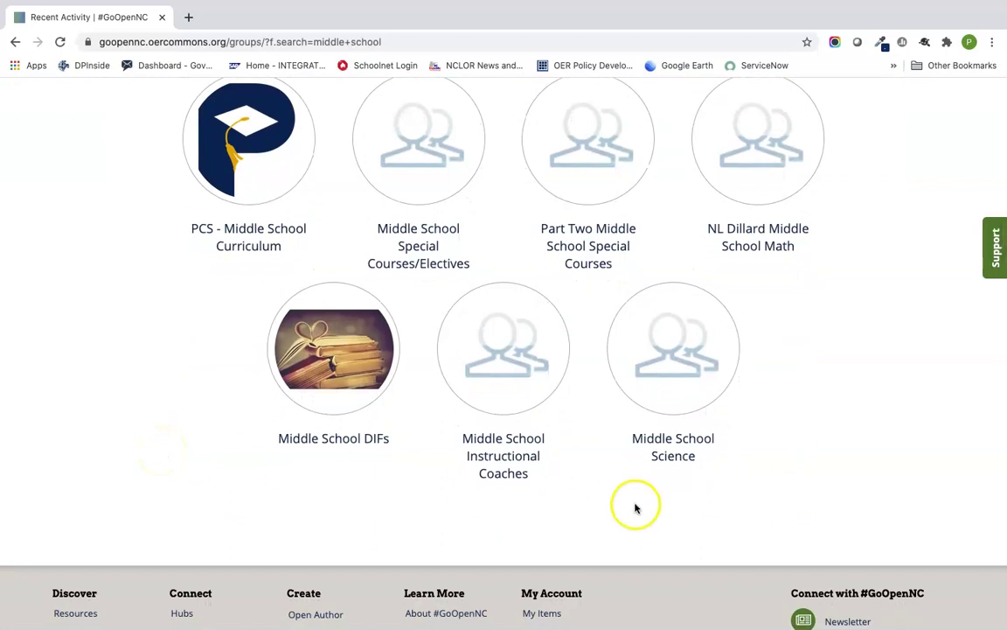
pyautogui.click(679, 456)
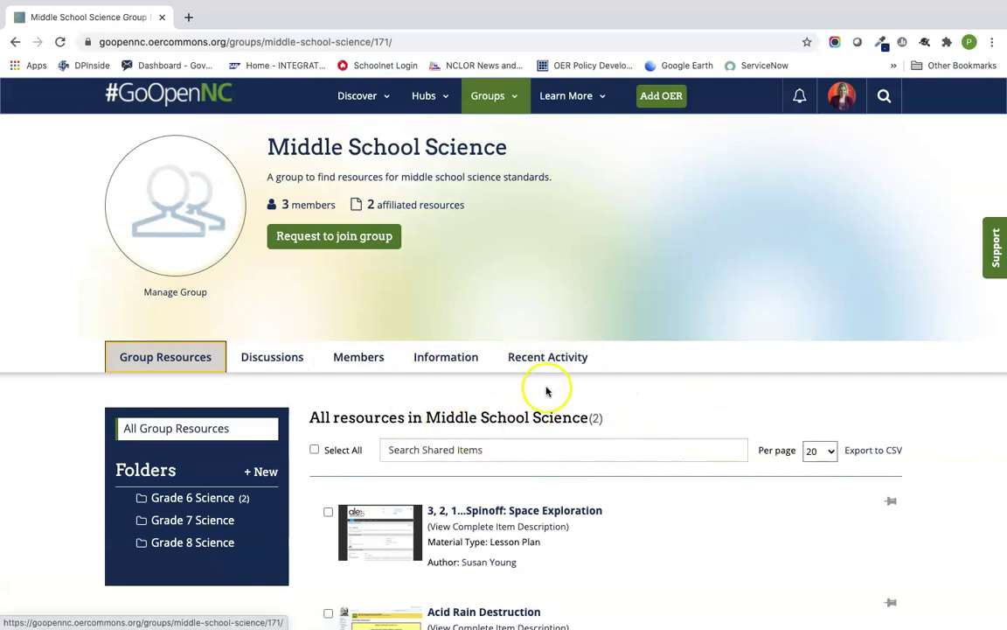
pyautogui.scroll(-3, 533, 421)
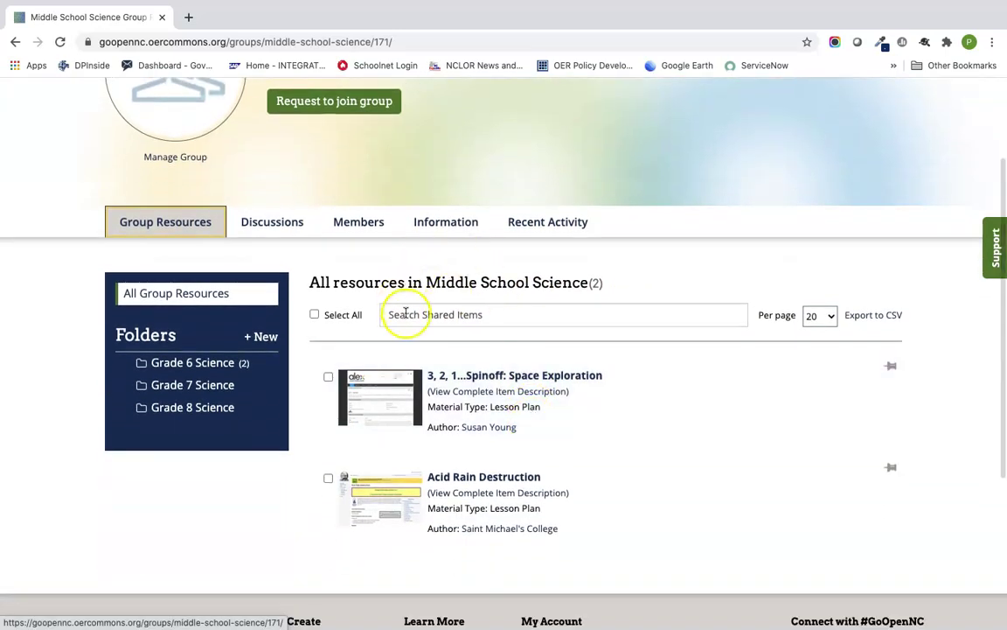
pyautogui.scroll(3, 387, 242)
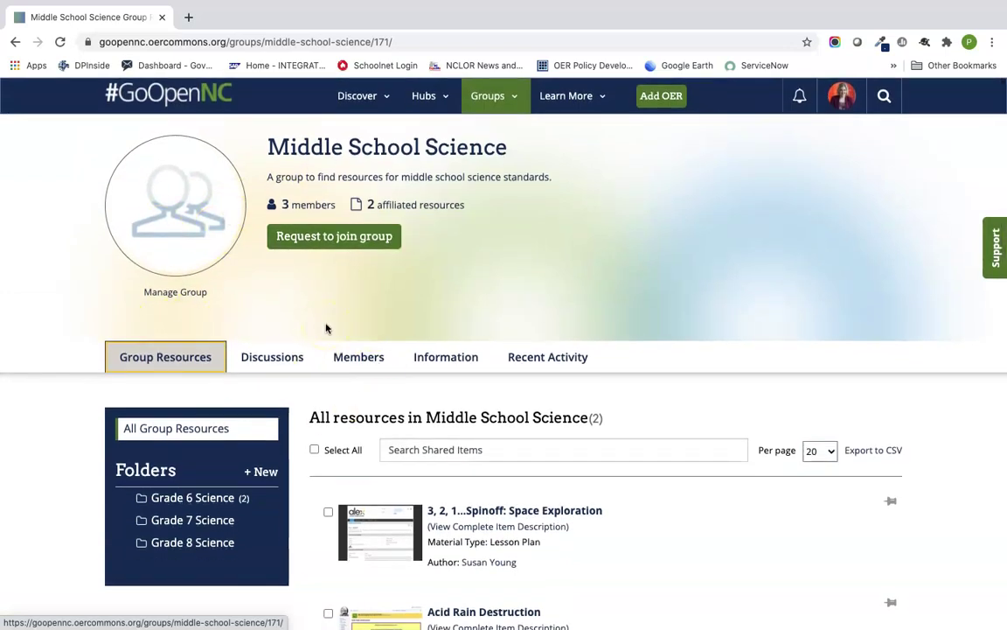
pyautogui.click(16, 42)
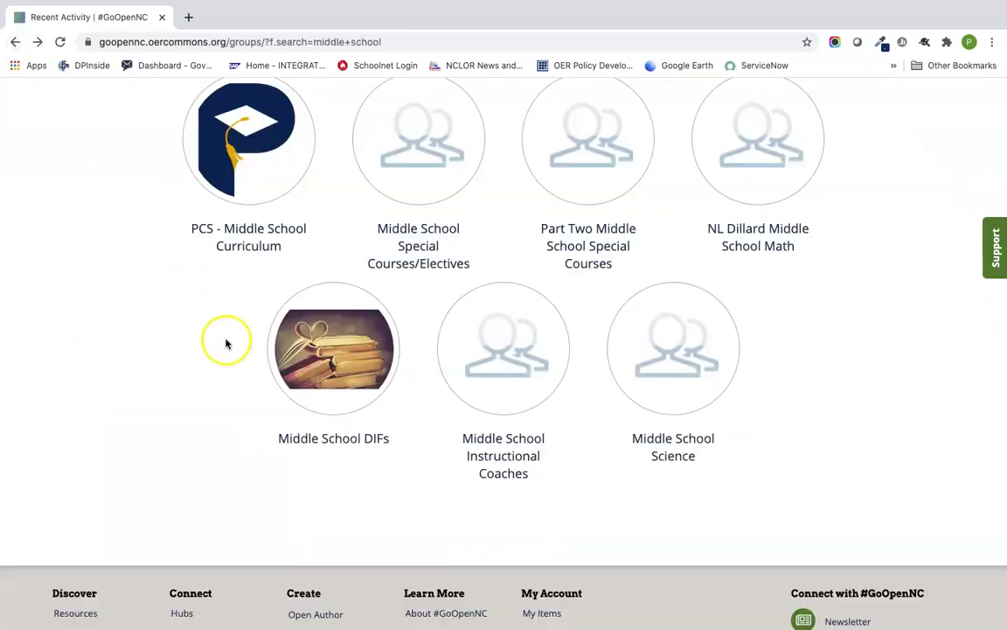
pyautogui.scroll(3, 225, 344)
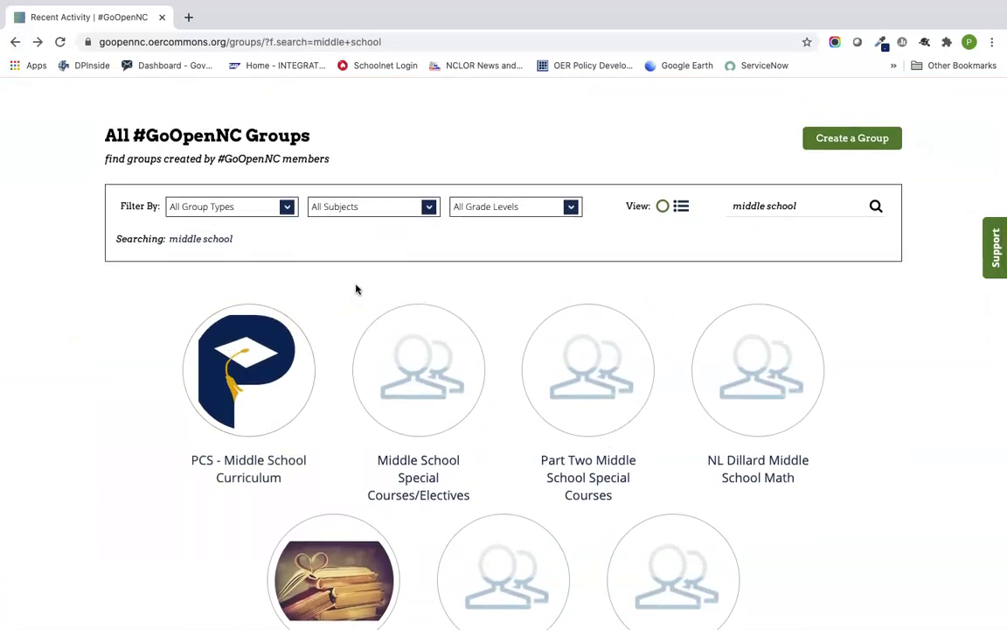
# Replace the group search term with "sandbox" and open the Sandbox Group
pyautogui.click(803, 206)
pyautogui.moveTo(803, 205); pyautogui.dragTo(710, 205)
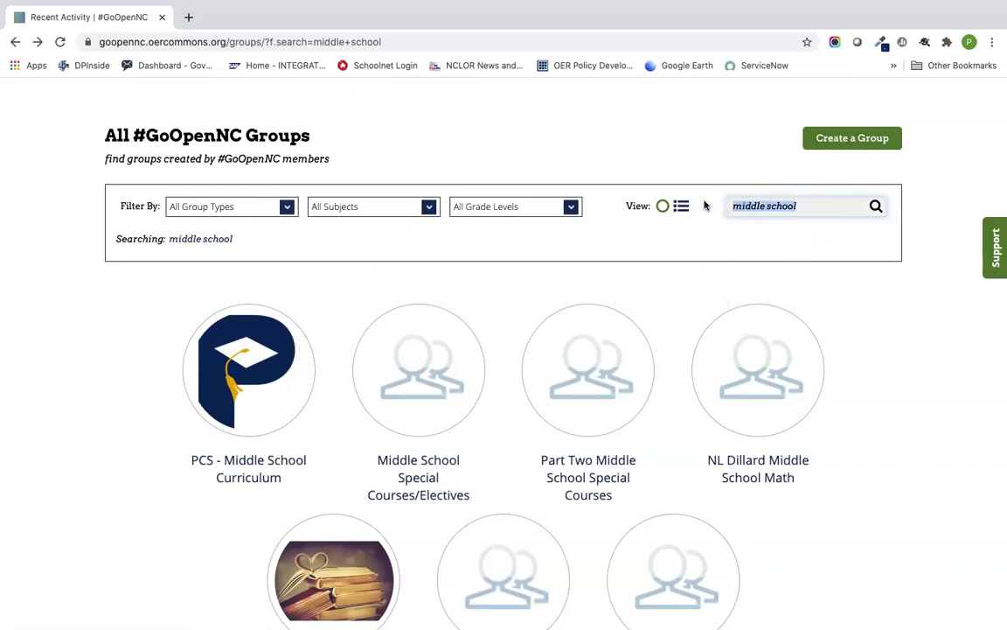
pyautogui.press('BackSpace')
pyautogui.click(774, 208)
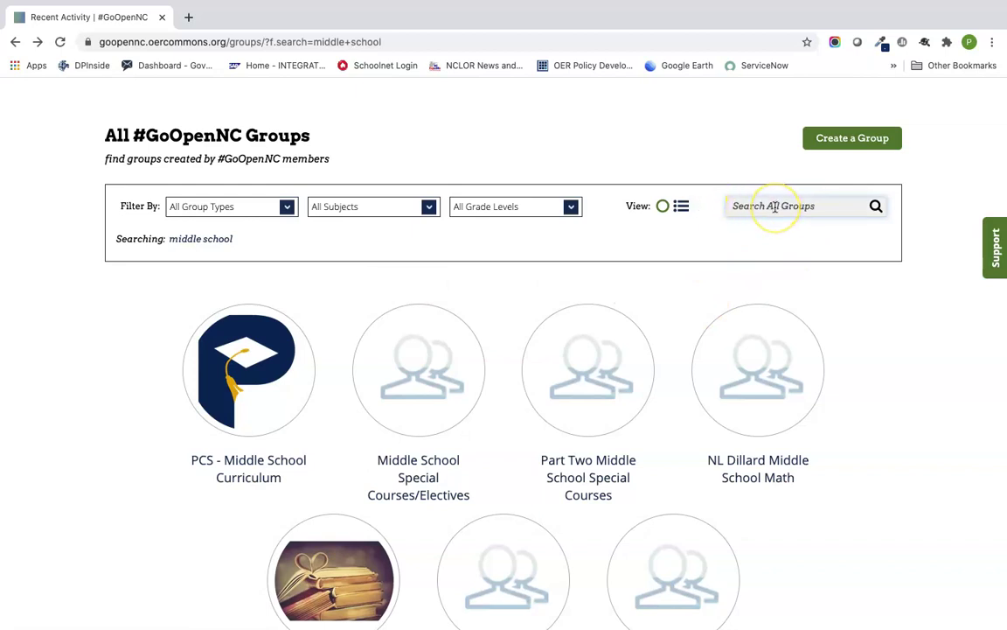
pyautogui.write('sandbox')
pyautogui.press('Return')
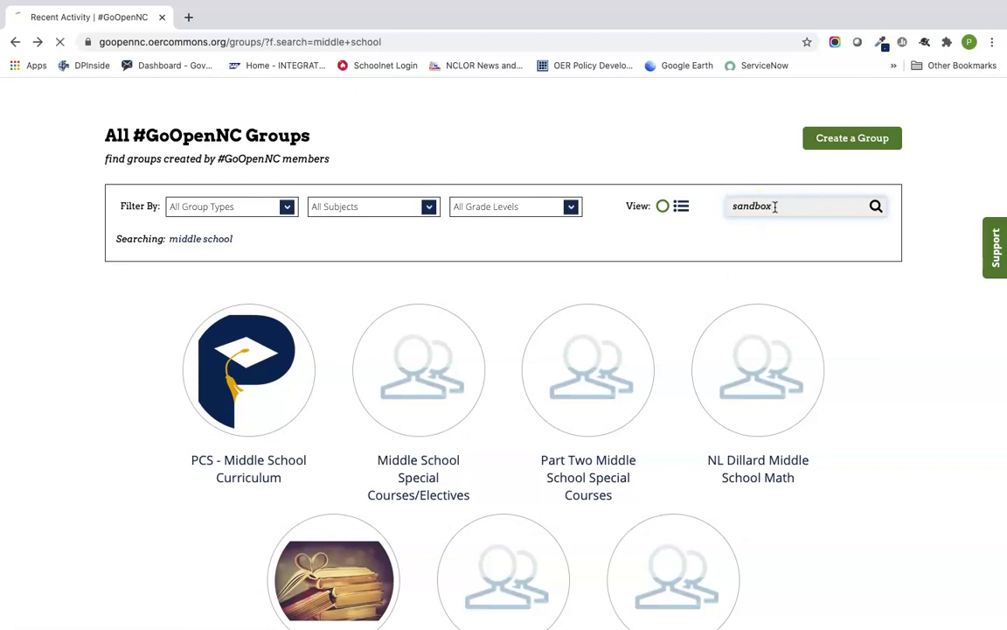
pyautogui.click(512, 454)
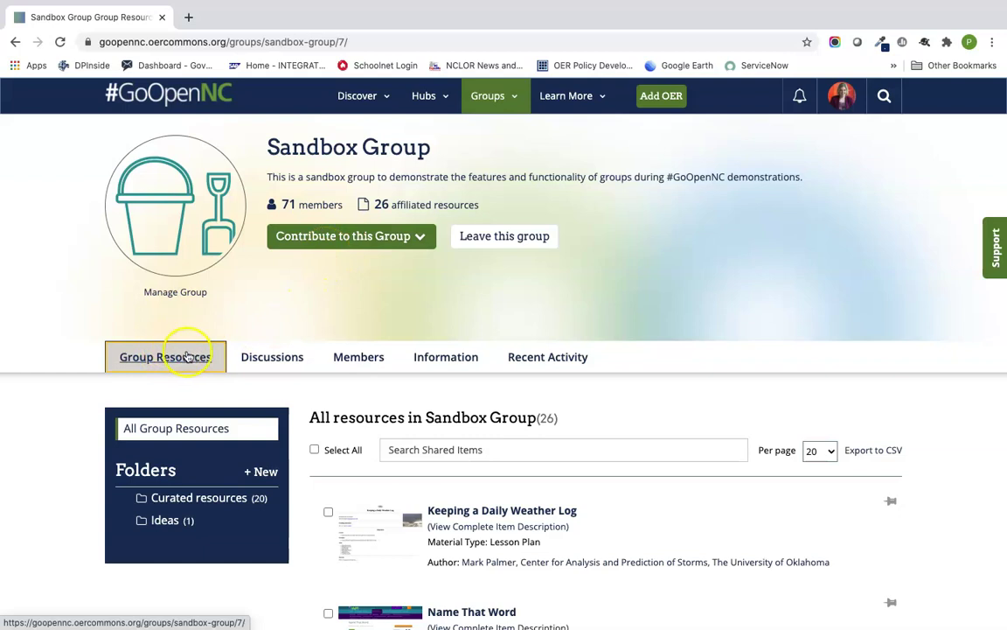
# Create a new folder titled "4th Grade Math" in the Sandbox Group's resources
pyautogui.scroll(-1, 188, 368)
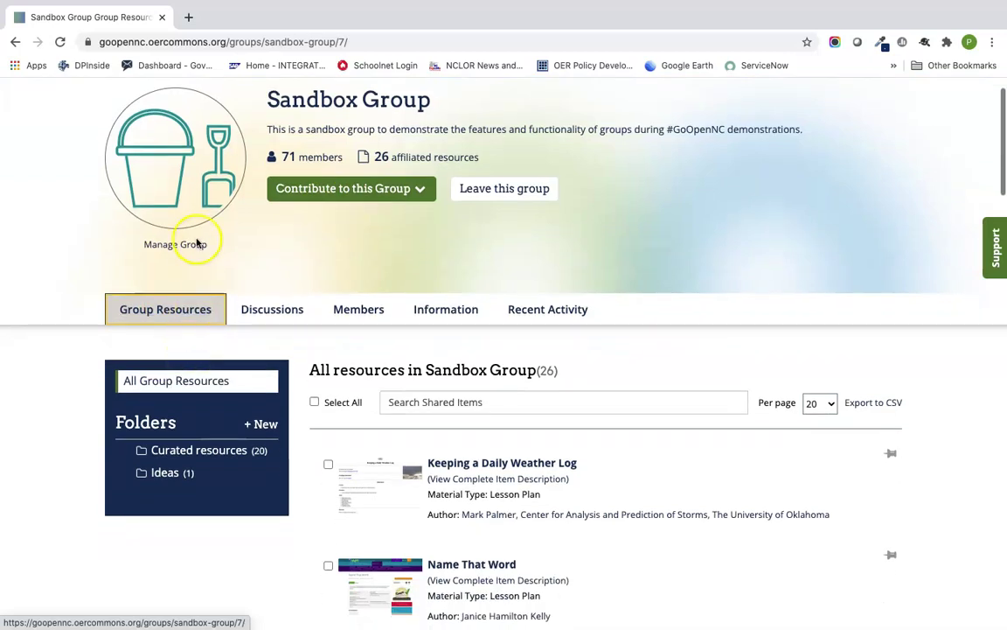
pyautogui.click(261, 428)
pyautogui.click(472, 187)
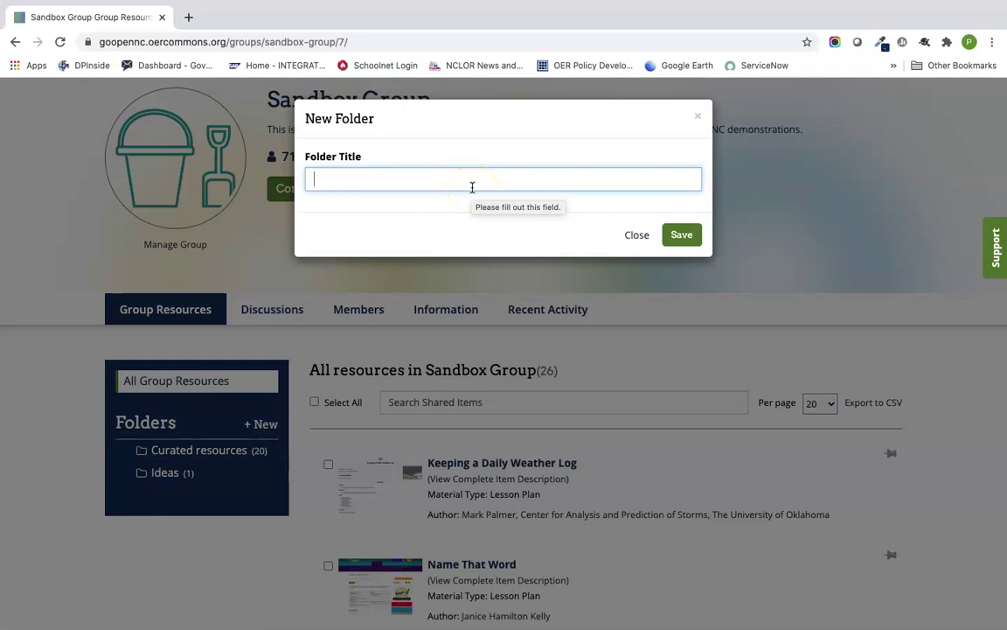
pyautogui.write('4th Grade Math')
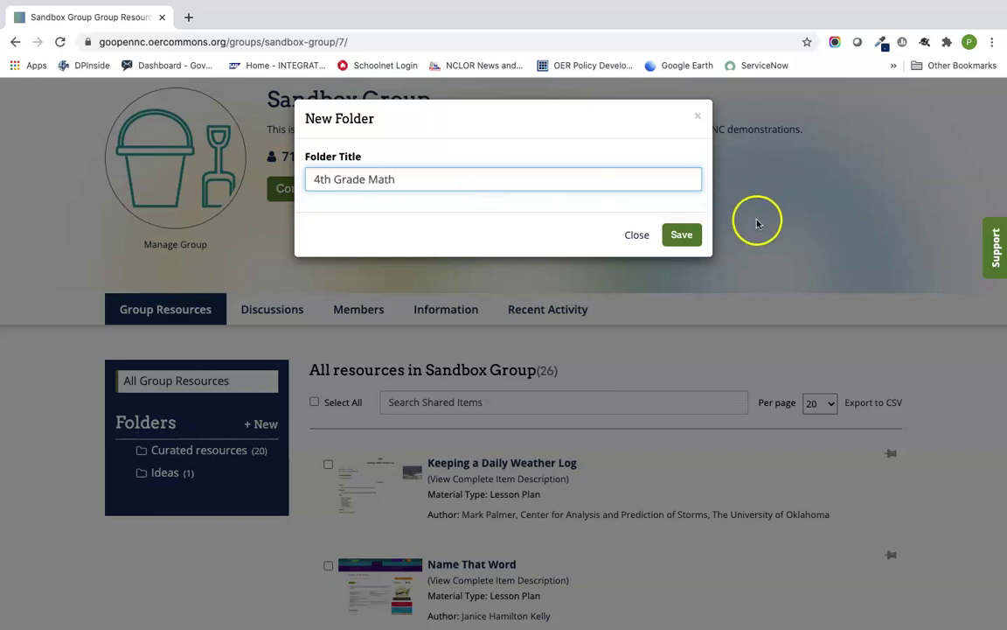
pyautogui.click(681, 234)
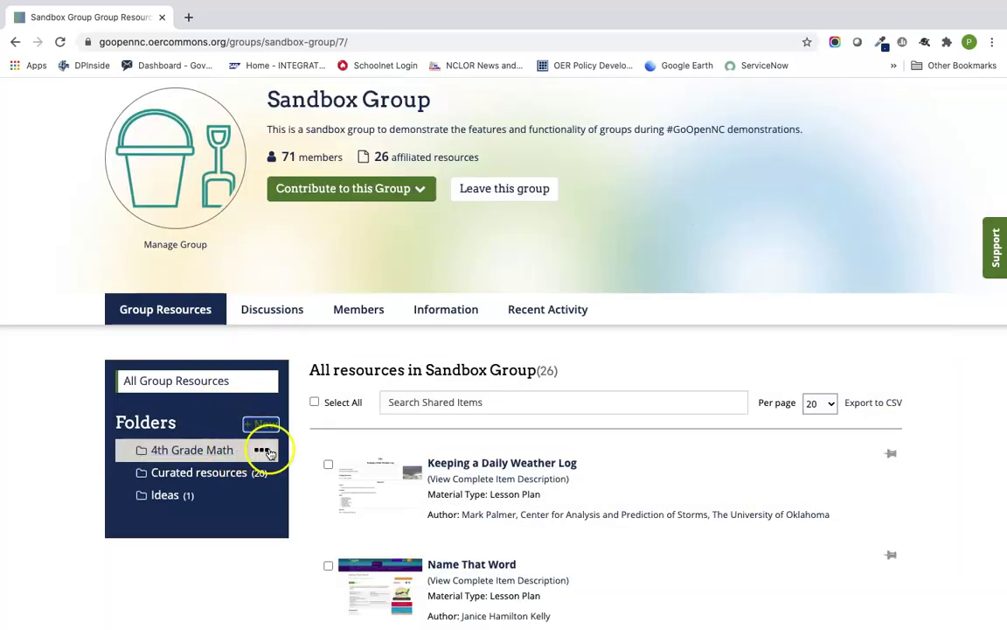
# Add a subfolder titled "Fractions" to the "4th Grade Math" folder
pyautogui.click(261, 450)
pyautogui.click(253, 472)
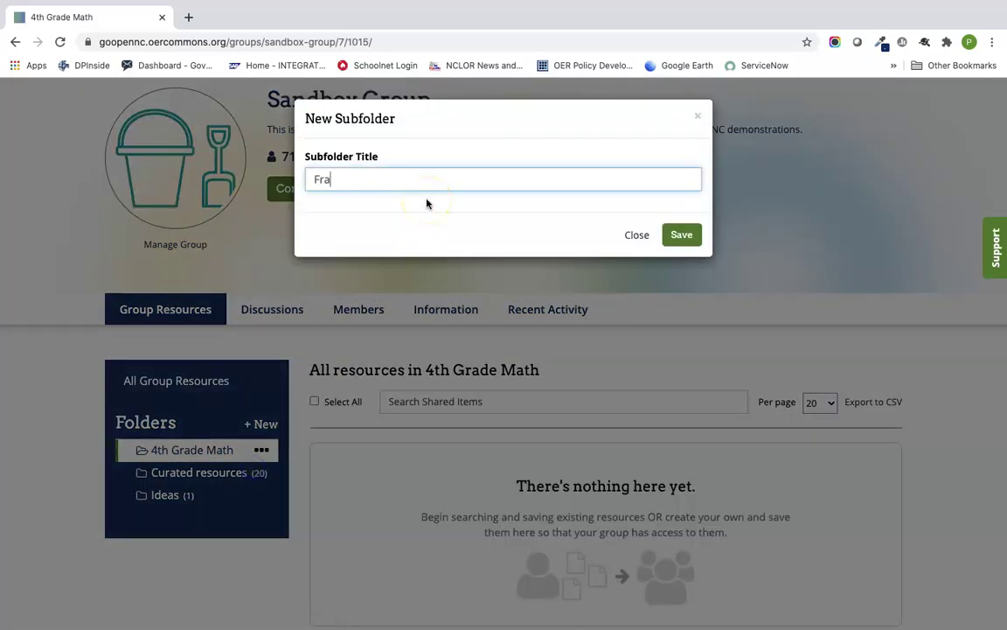
pyautogui.write('Fractions')
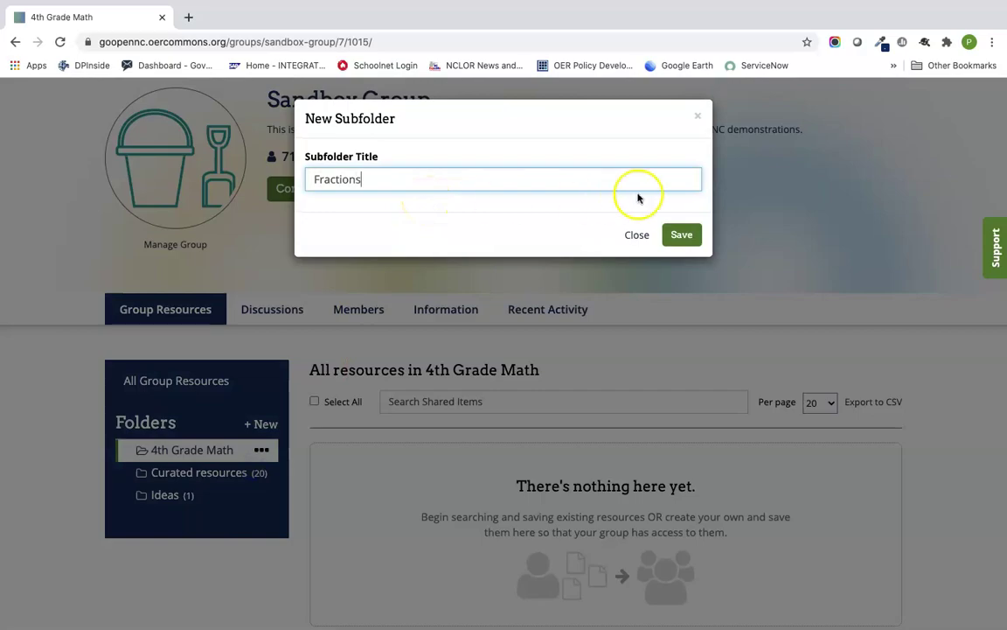
pyautogui.click(681, 233)
# Add a subfolder titled "Multiplication" to the "4th Grade Math" folder
pyautogui.click(261, 450)
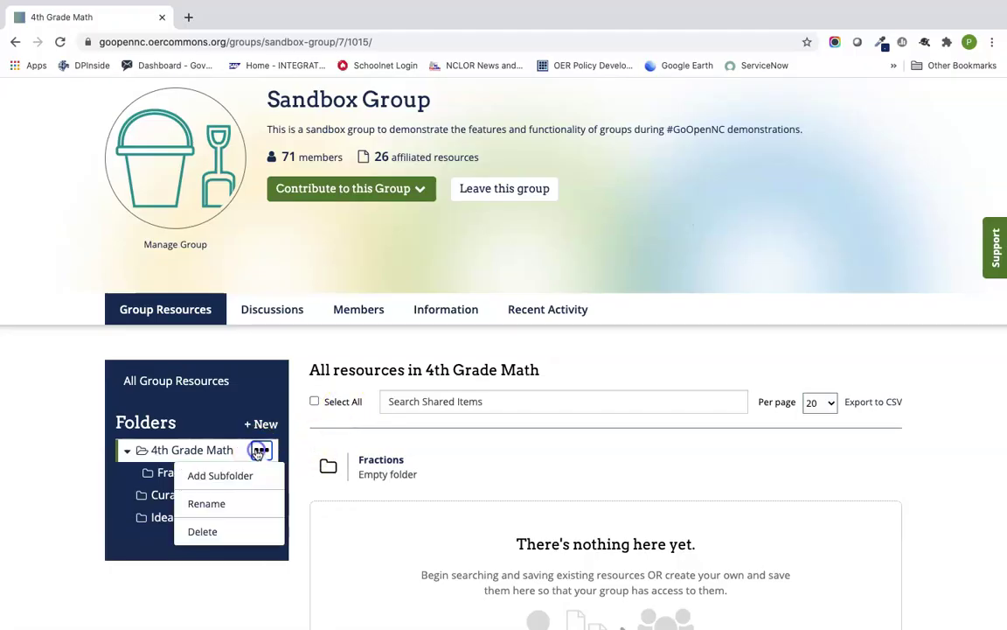
pyautogui.click(258, 479)
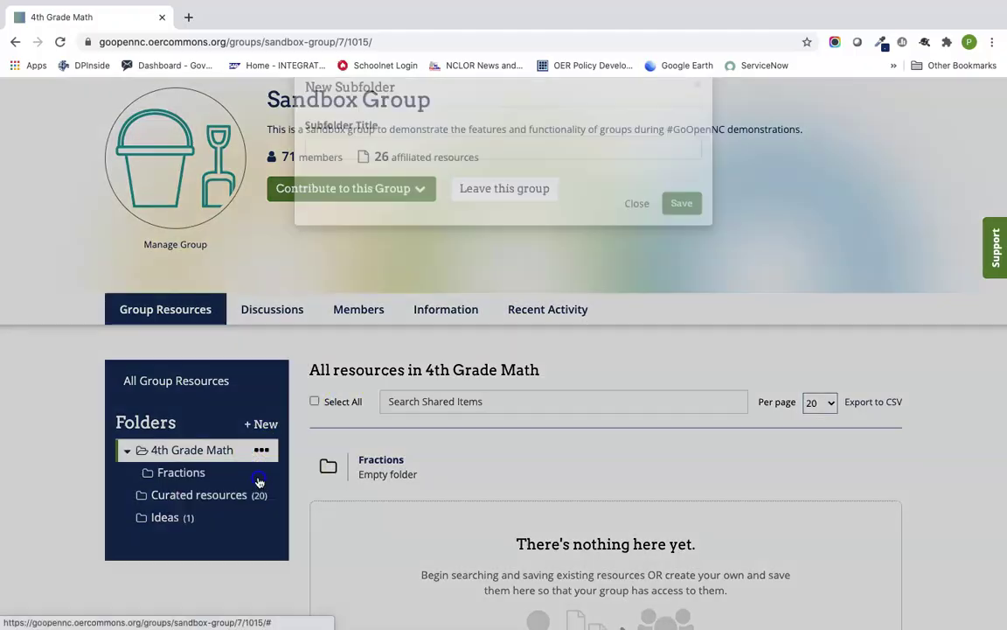
pyautogui.write('Multiplication')
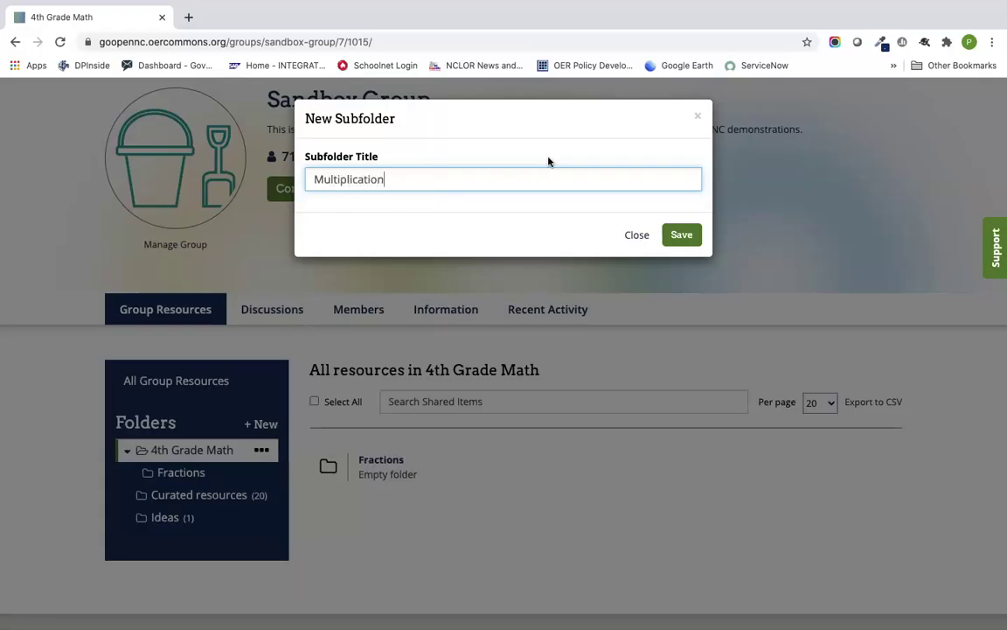
pyautogui.click(681, 234)
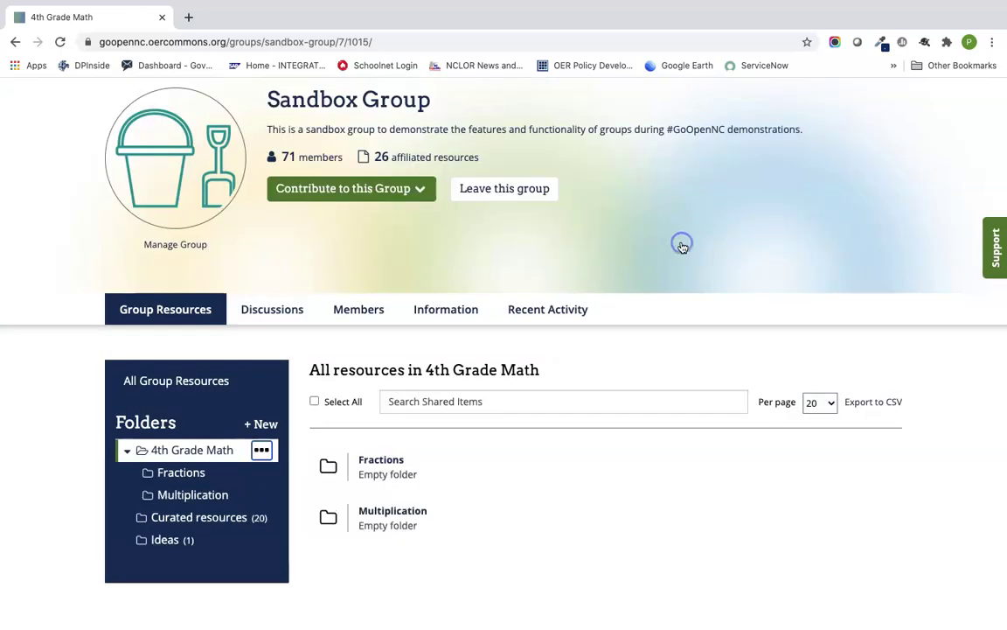
# Add a subfolder titled "Rounding" to the "4th Grade Math" folder
pyautogui.click(260, 450)
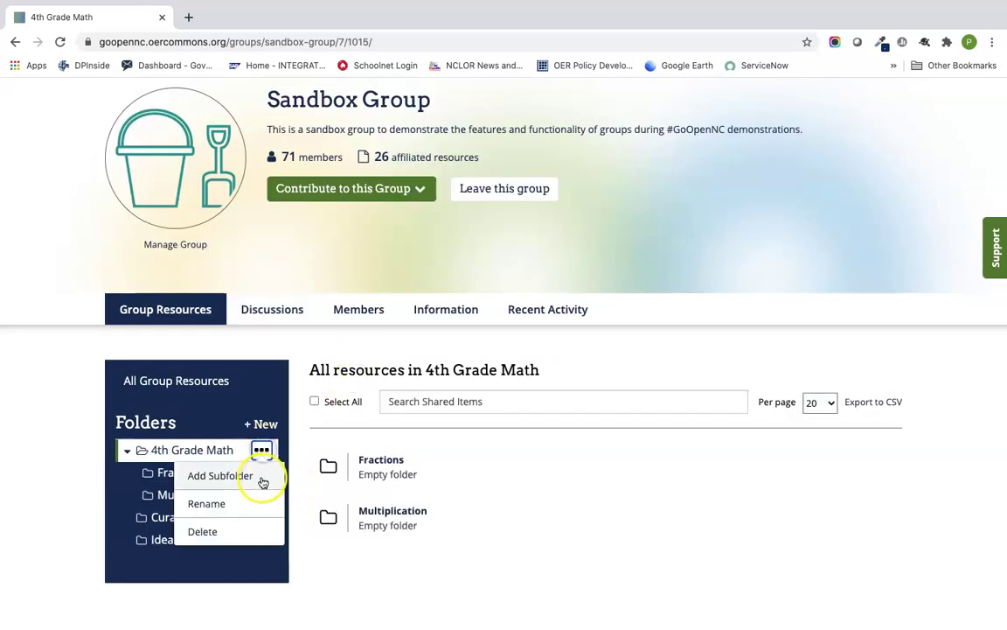
pyautogui.click(249, 478)
pyautogui.click(466, 203)
pyautogui.write('Rounding')
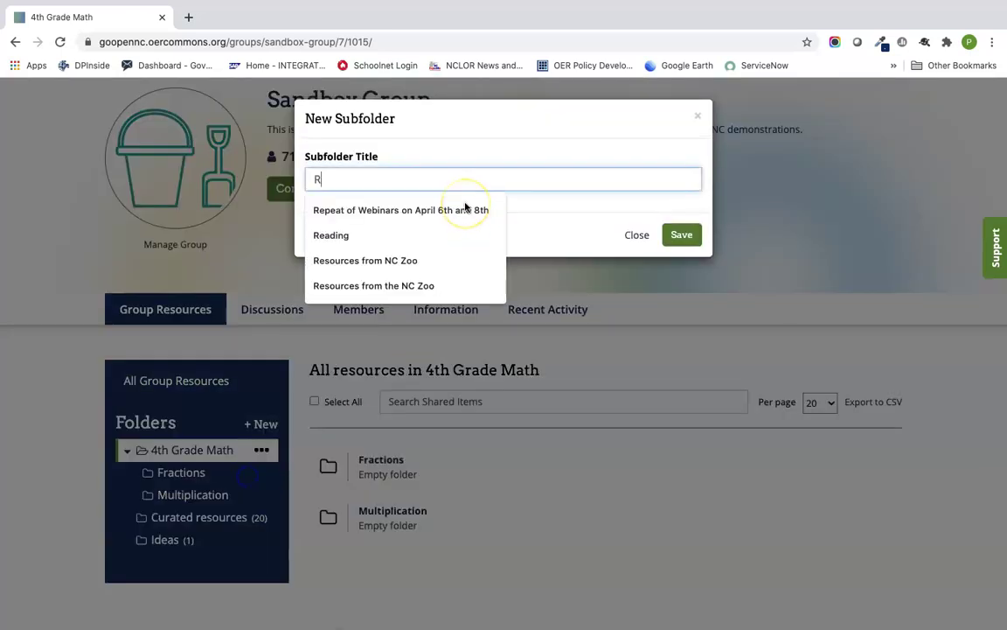
pyautogui.click(683, 234)
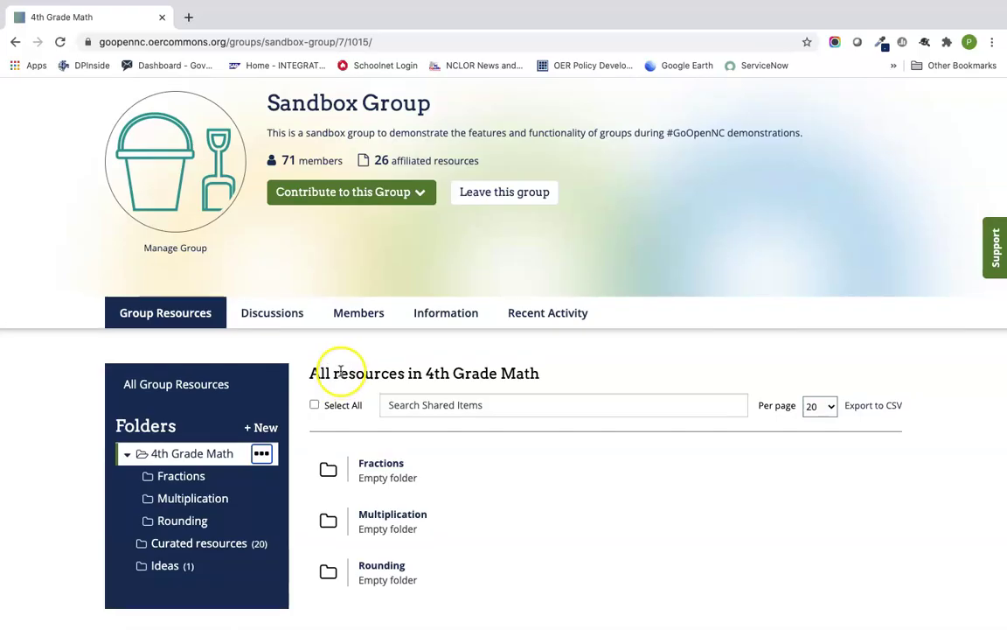
# Search #GoOpenNC for resources with the subject Mathematics and the education level Upper Primary
pyautogui.scroll(1, 337, 365)
pyautogui.click(883, 99)
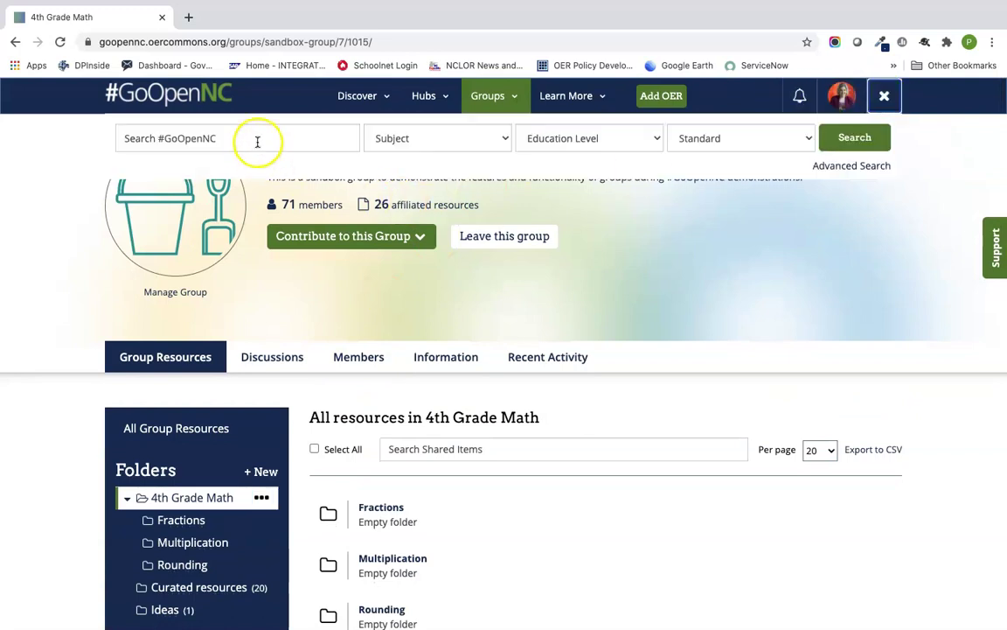
pyautogui.click(255, 140)
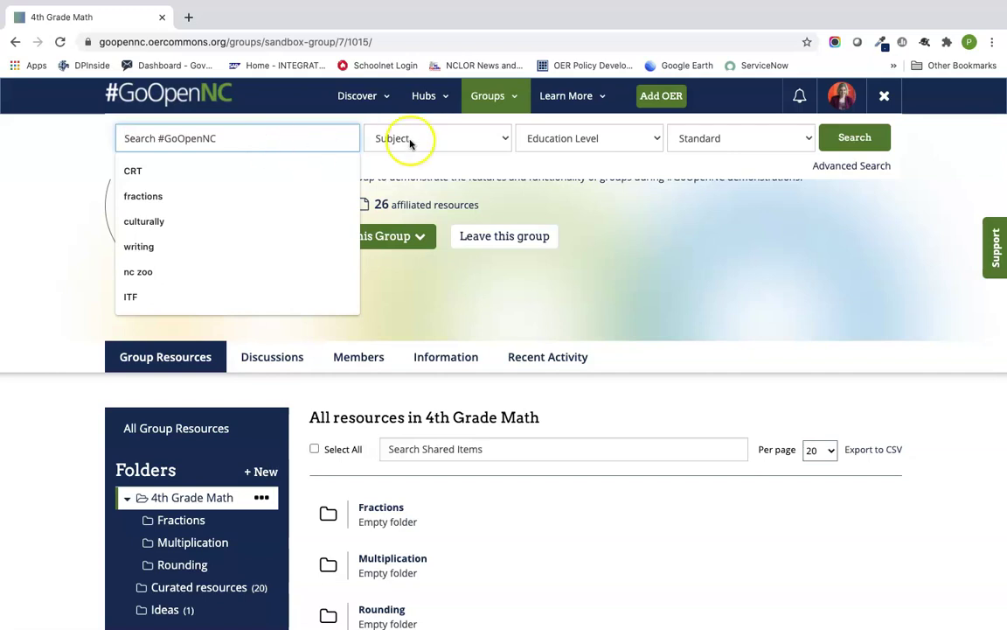
pyautogui.click(378, 136)
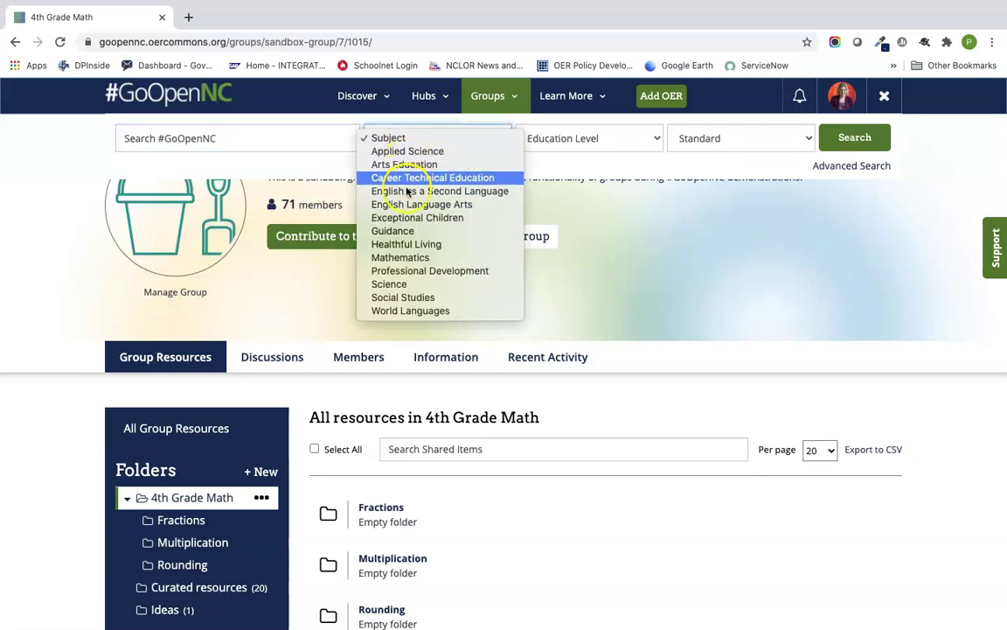
pyautogui.click(414, 261)
pyautogui.click(535, 137)
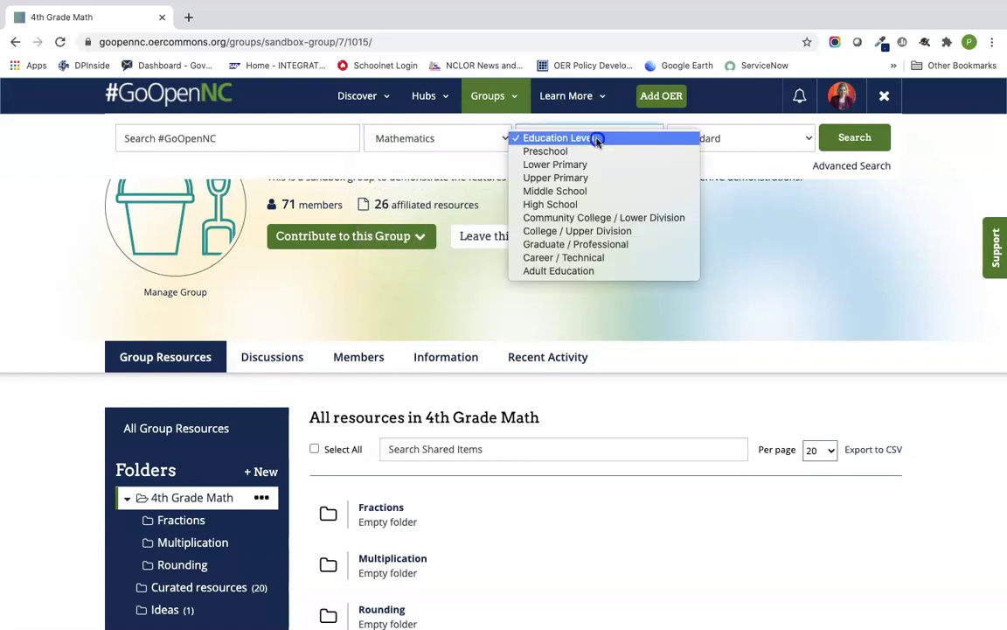
pyautogui.click(594, 177)
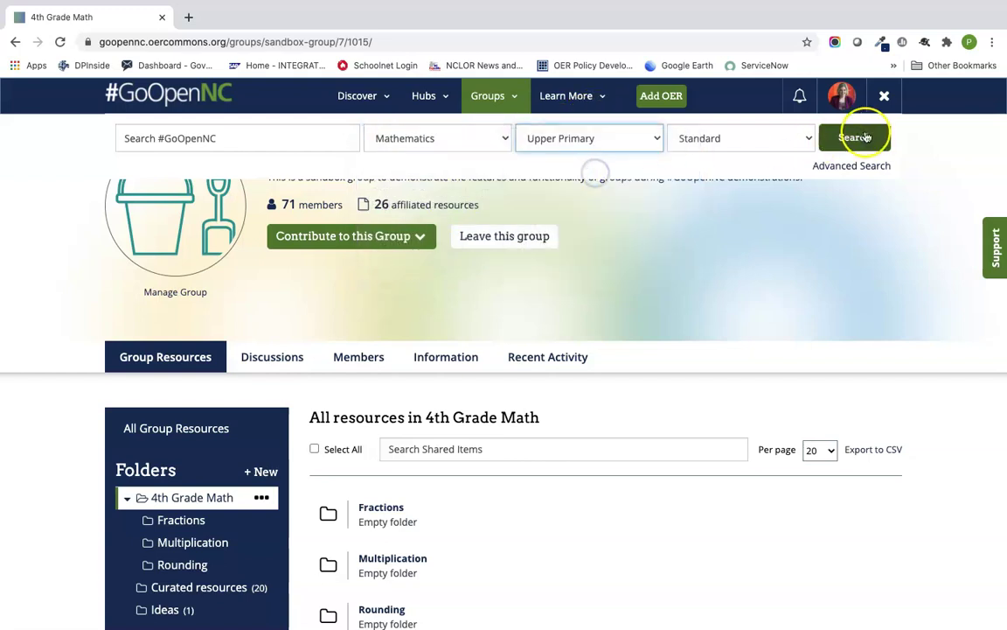
pyautogui.click(858, 140)
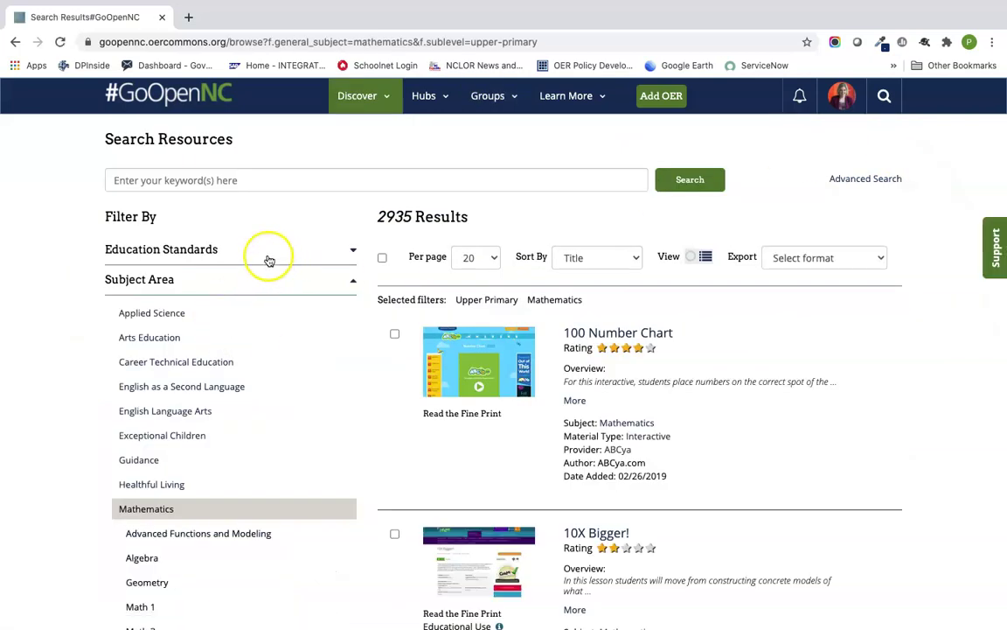
# Filter the results by North Carolina Math Standards, Grade 4, and the learning domain Number and Operations -- Fractions
pyautogui.click(267, 251)
pyautogui.click(259, 308)
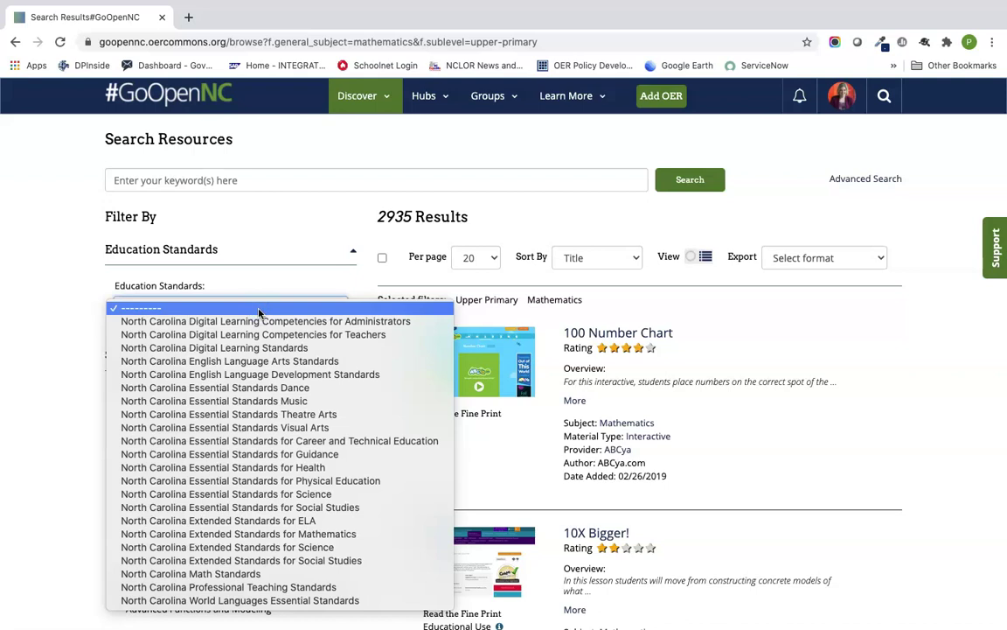
pyautogui.click(236, 575)
pyautogui.click(234, 356)
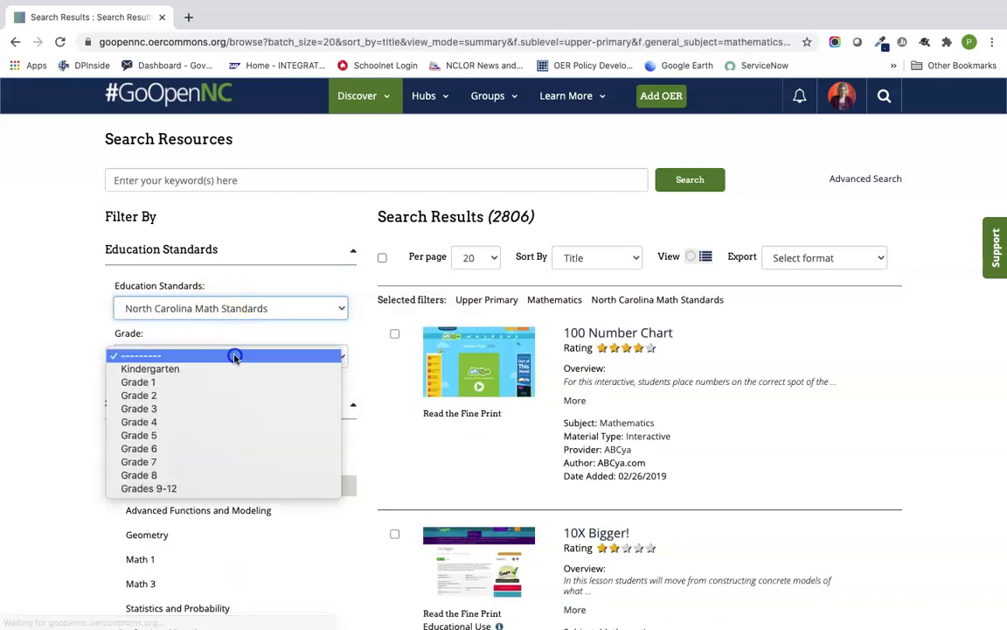
pyautogui.click(214, 423)
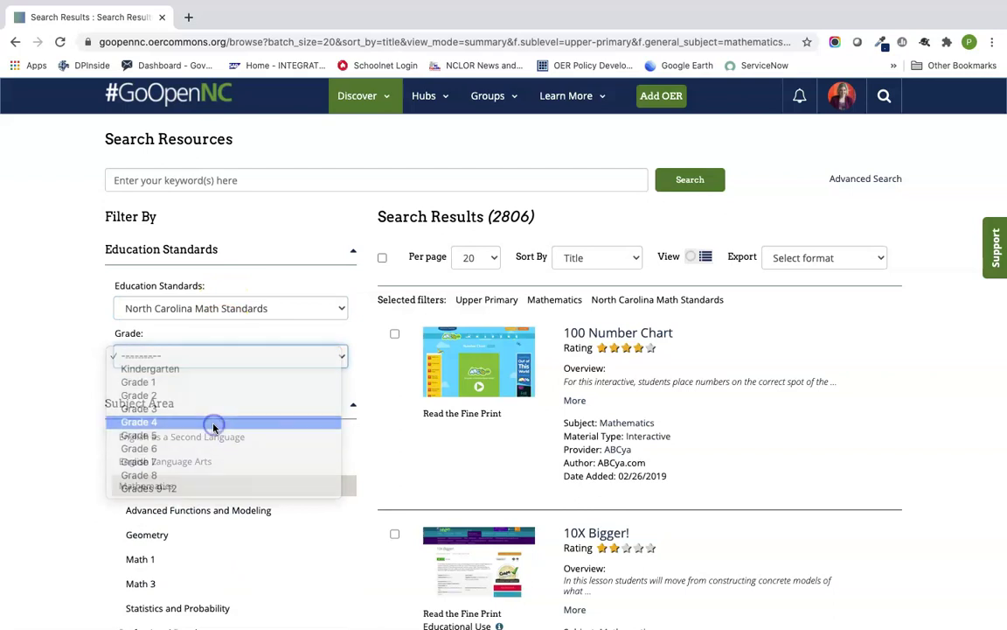
pyautogui.click(225, 404)
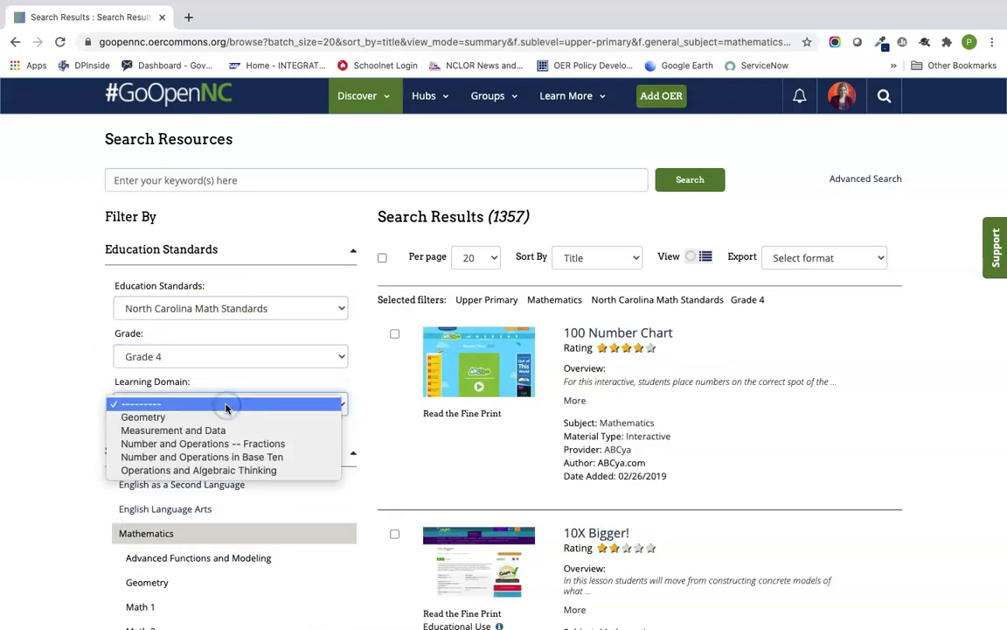
pyautogui.click(225, 445)
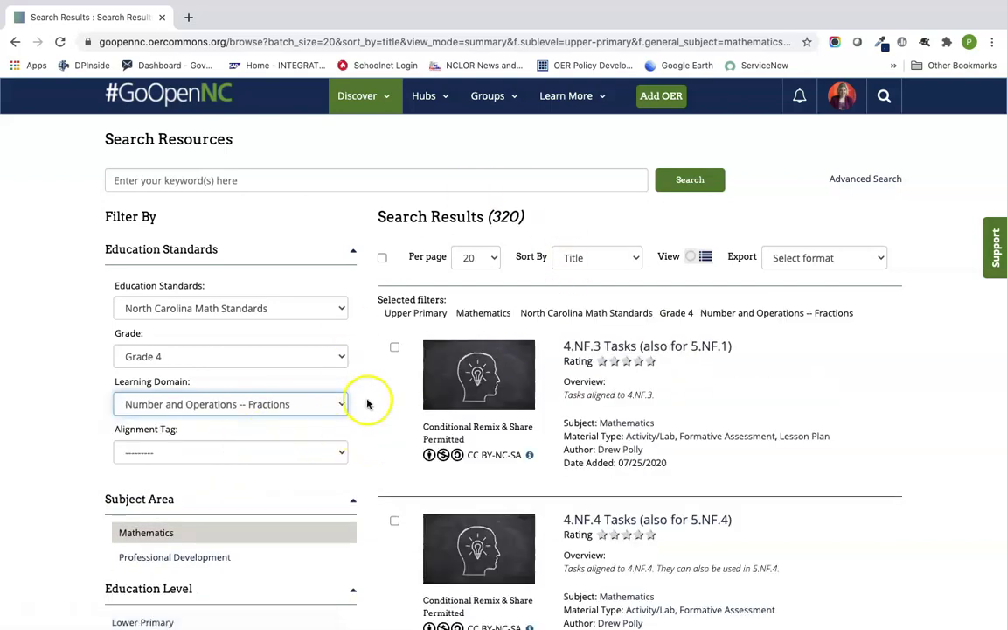
# Sort the results by rating and select the first four resources, from Introductory fraction exploration through Fraction Chain
pyautogui.click(610, 264)
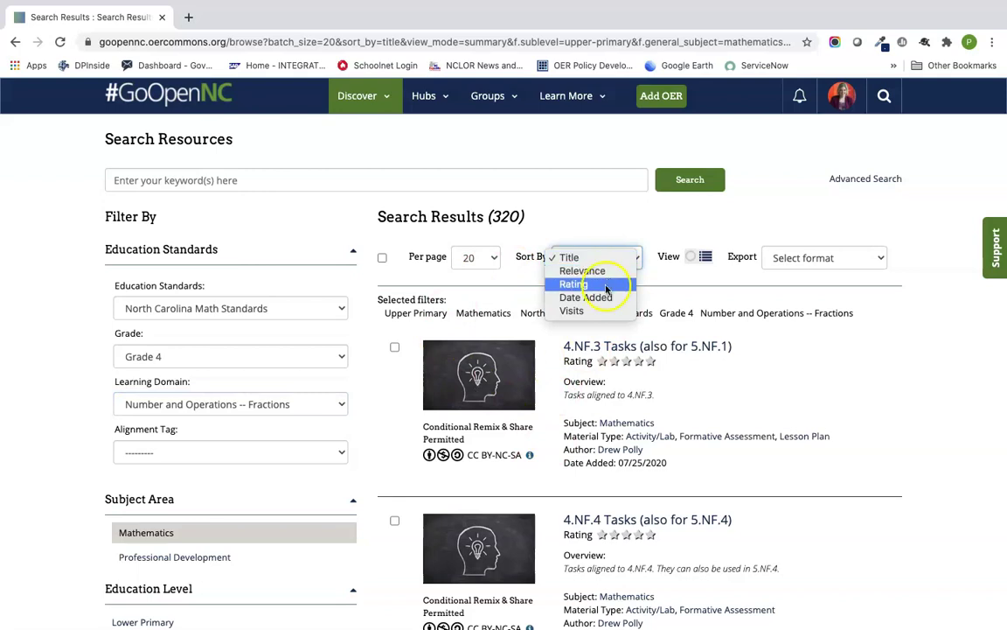
pyautogui.click(607, 287)
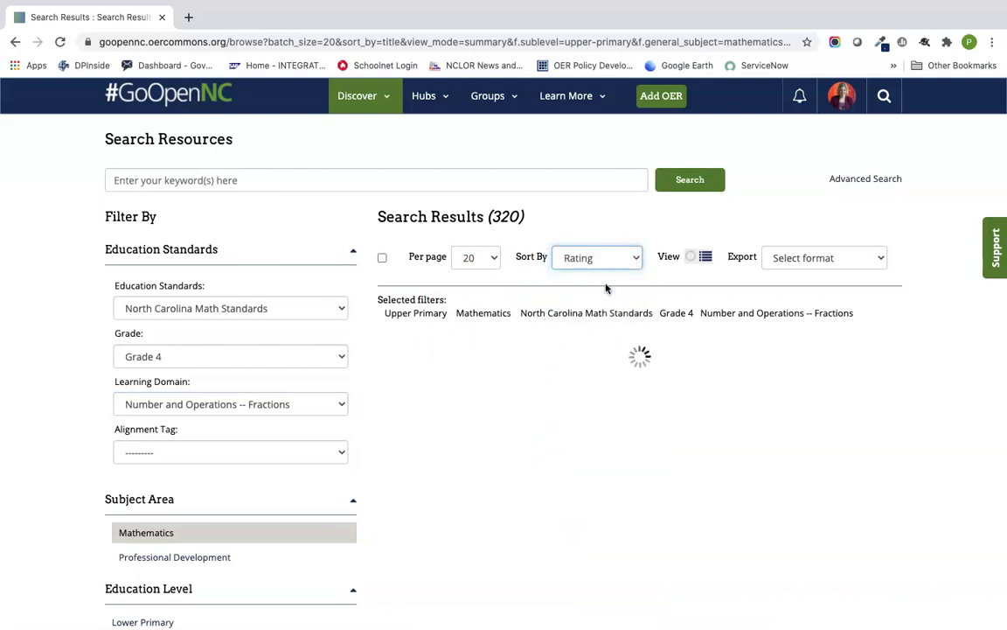
pyautogui.scroll(-1, 726, 411)
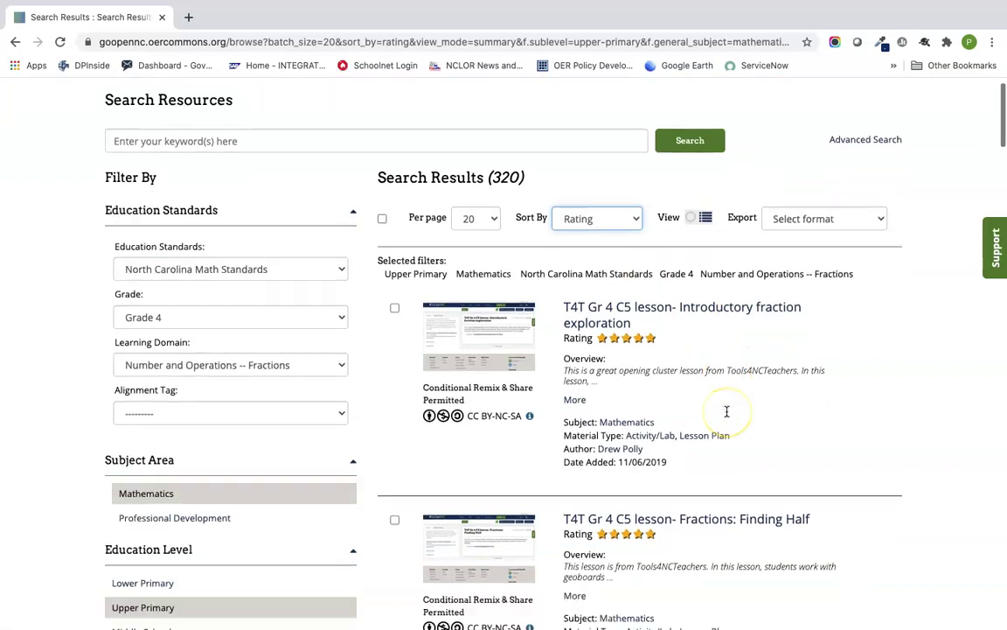
pyautogui.scroll(-3, 726, 410)
pyautogui.click(395, 201)
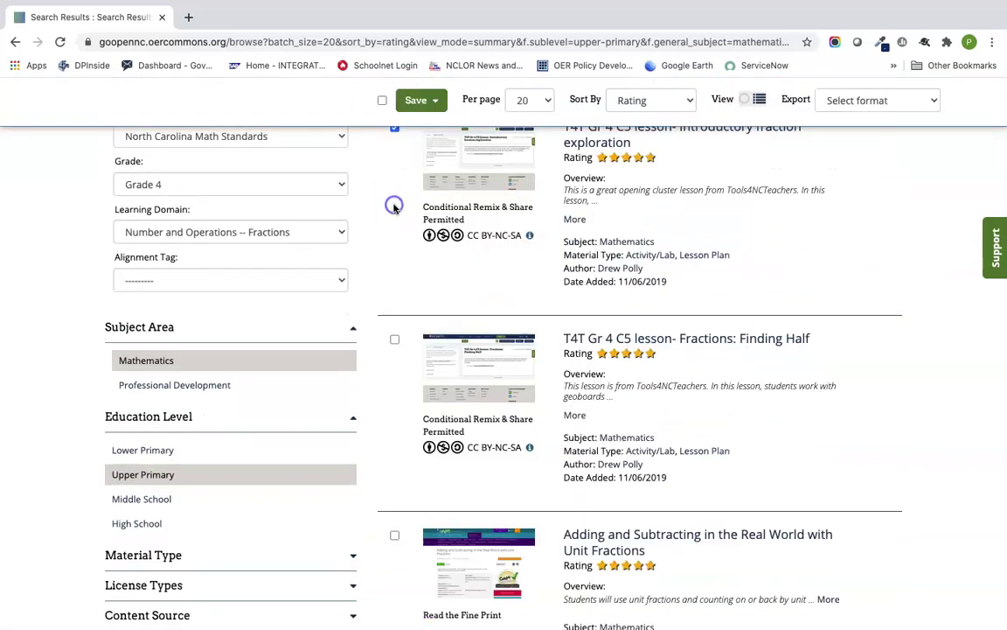
pyautogui.click(394, 338)
pyautogui.scroll(-2, 394, 341)
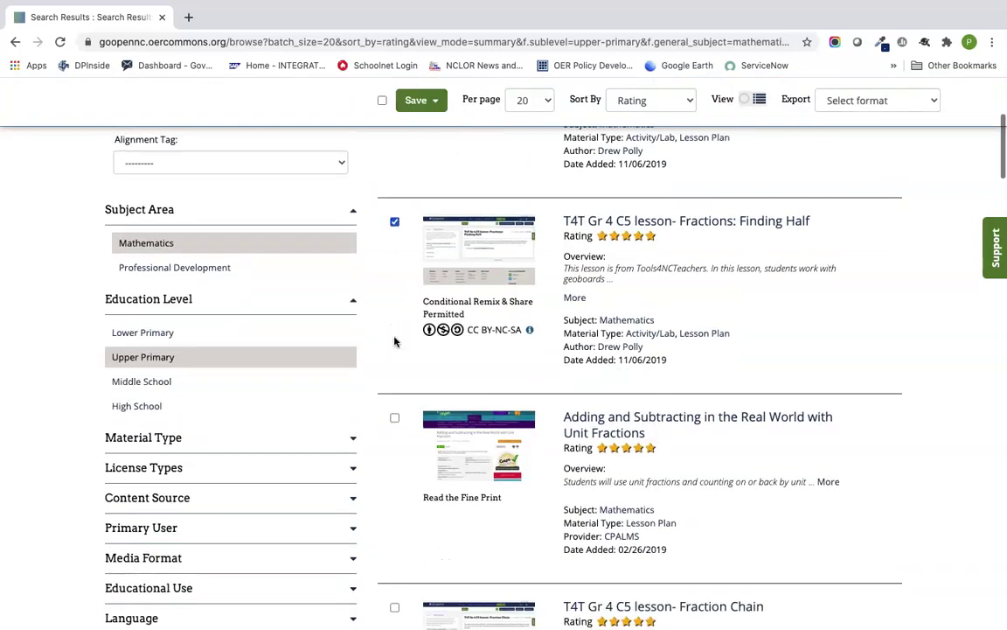
pyautogui.click(394, 359)
pyautogui.scroll(-2, 393, 359)
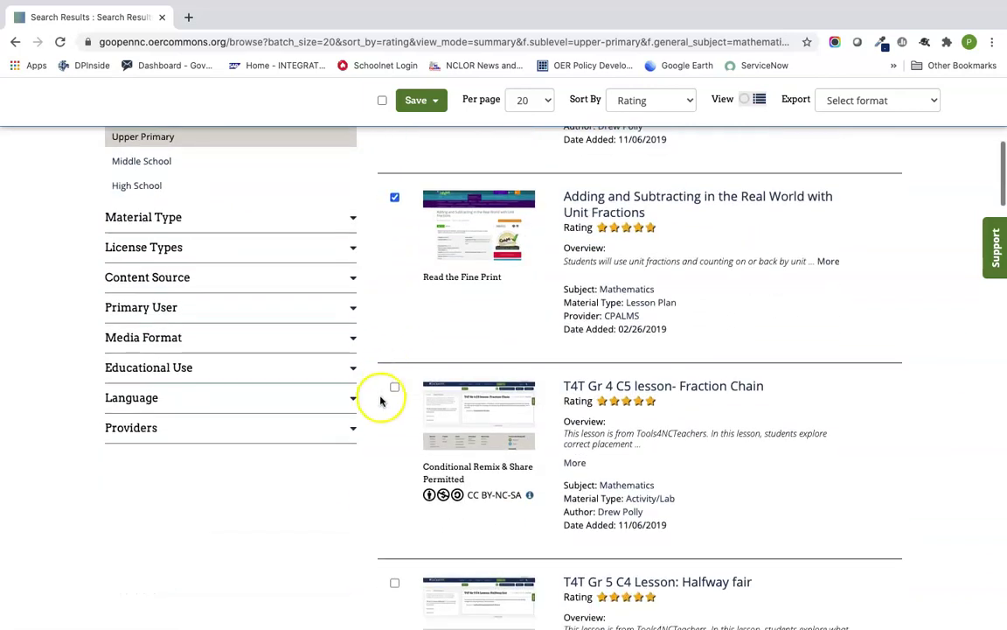
pyautogui.click(394, 386)
# Save the selected resources to the Fractions subfolder of 4th Grade Math in the Sandbox Group
pyautogui.scroll(10, 449, 328)
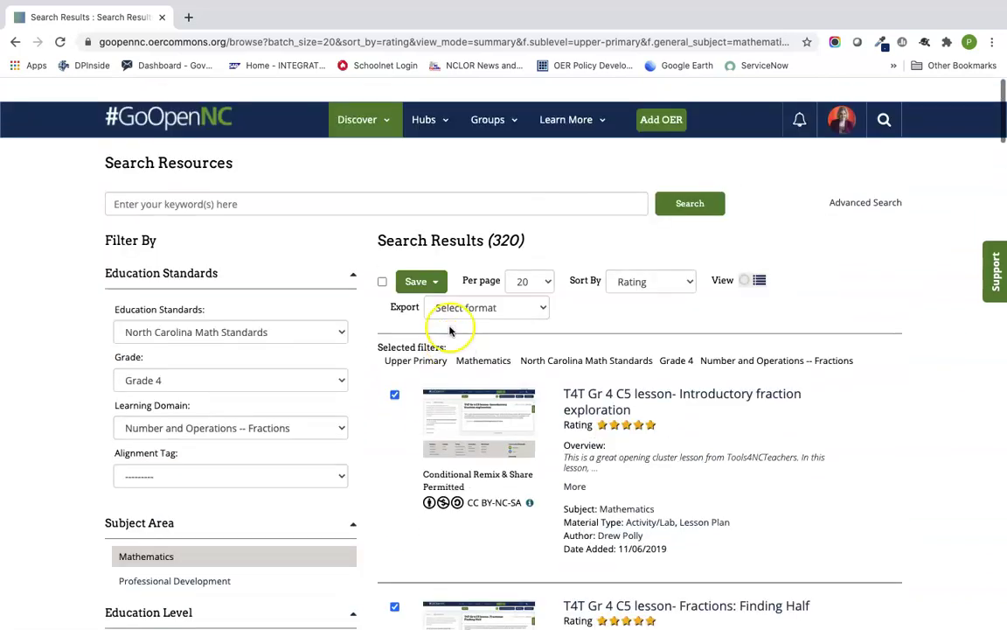
pyautogui.scroll(-1, 449, 329)
pyautogui.click(437, 260)
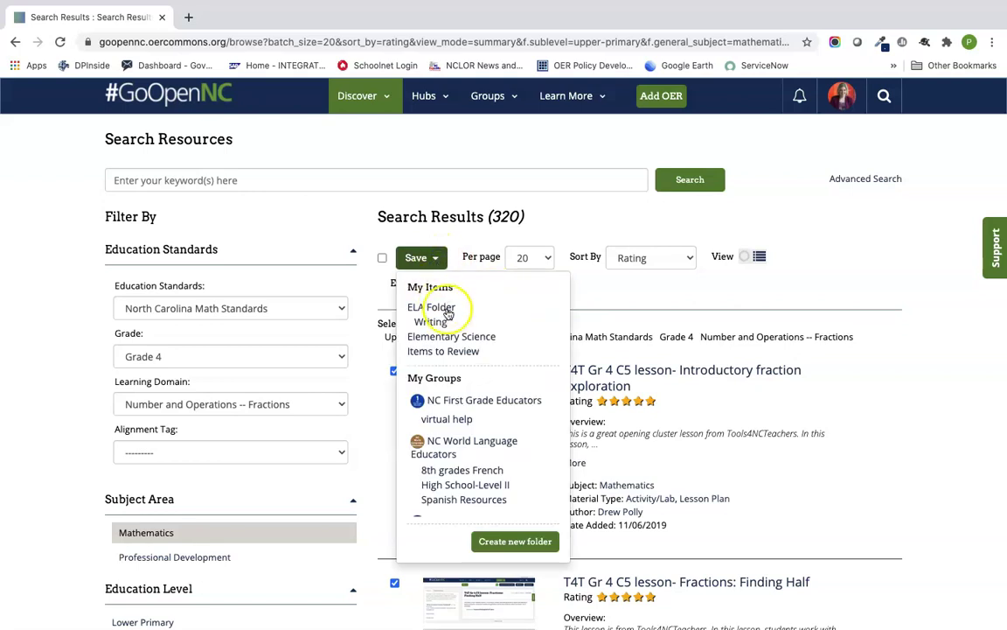
pyautogui.scroll(-3, 483, 407)
pyautogui.scroll(-6, 483, 408)
pyautogui.scroll(-8, 482, 472)
pyautogui.scroll(-5, 483, 479)
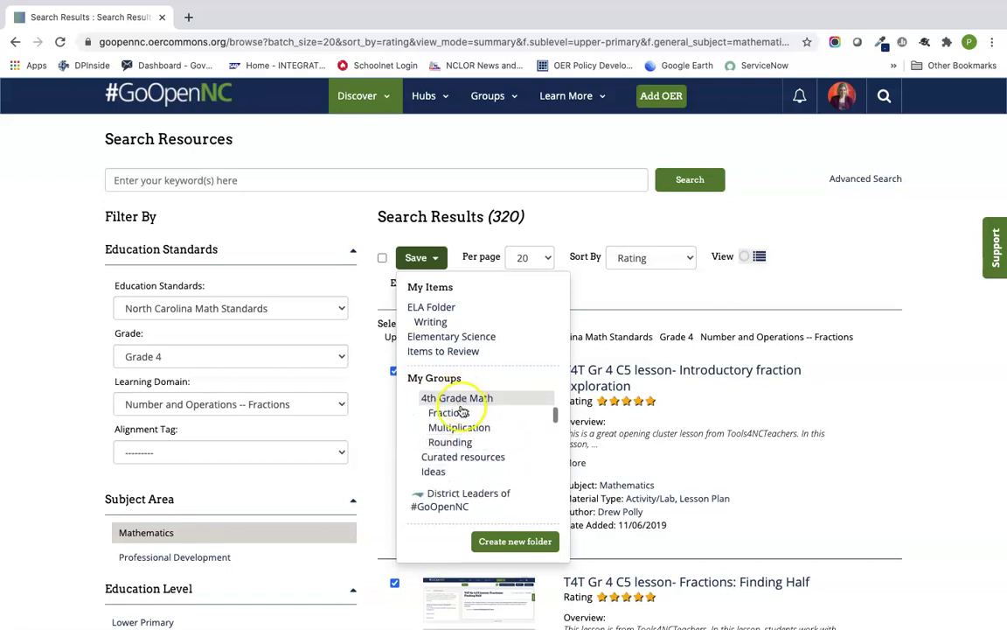
pyautogui.scroll(1, 461, 420)
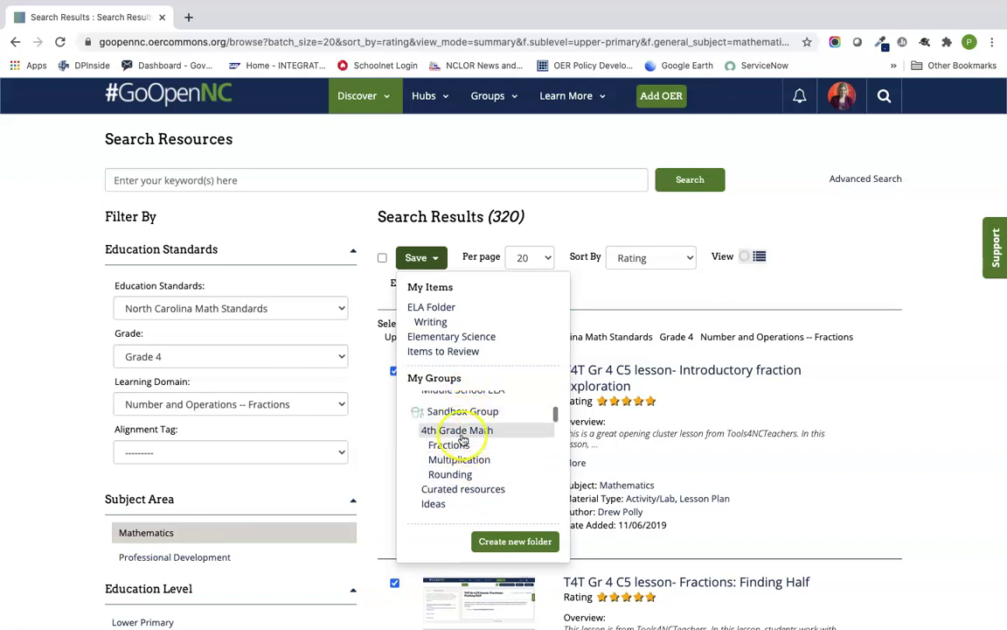
pyautogui.click(466, 445)
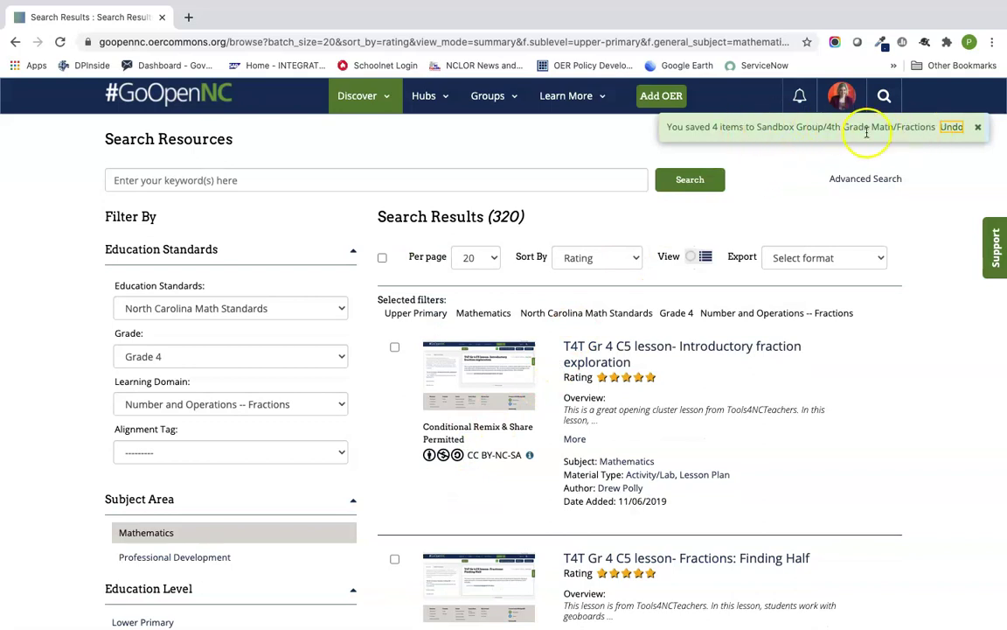
# Open the Fractions subfolder under 4th Grade Math in the Sandbox Group and review its saved resources
pyautogui.click(492, 97)
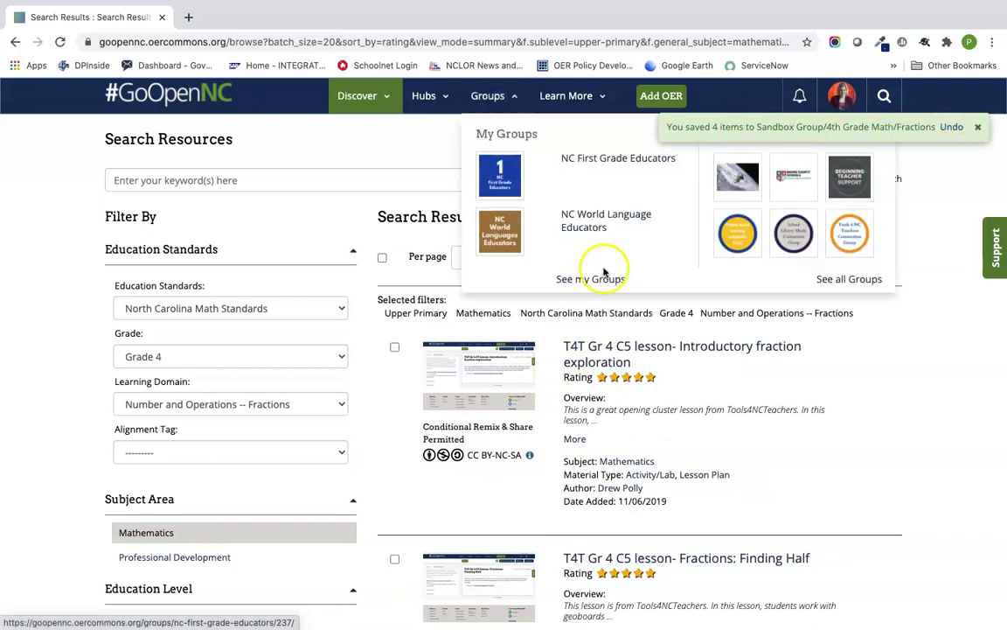
pyautogui.click(600, 278)
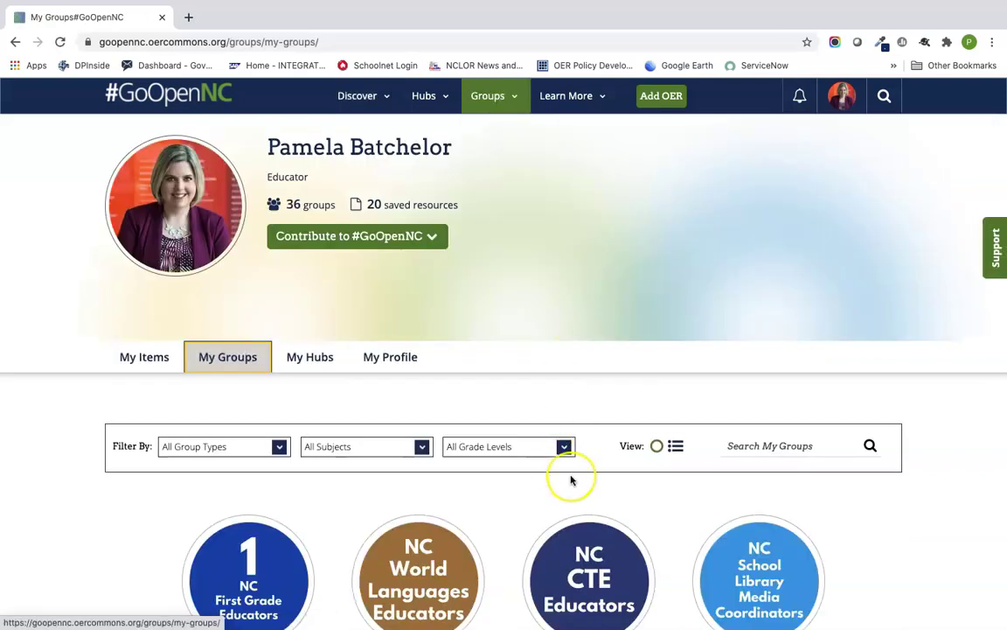
pyautogui.scroll(-5, 571, 479)
pyautogui.click(763, 442)
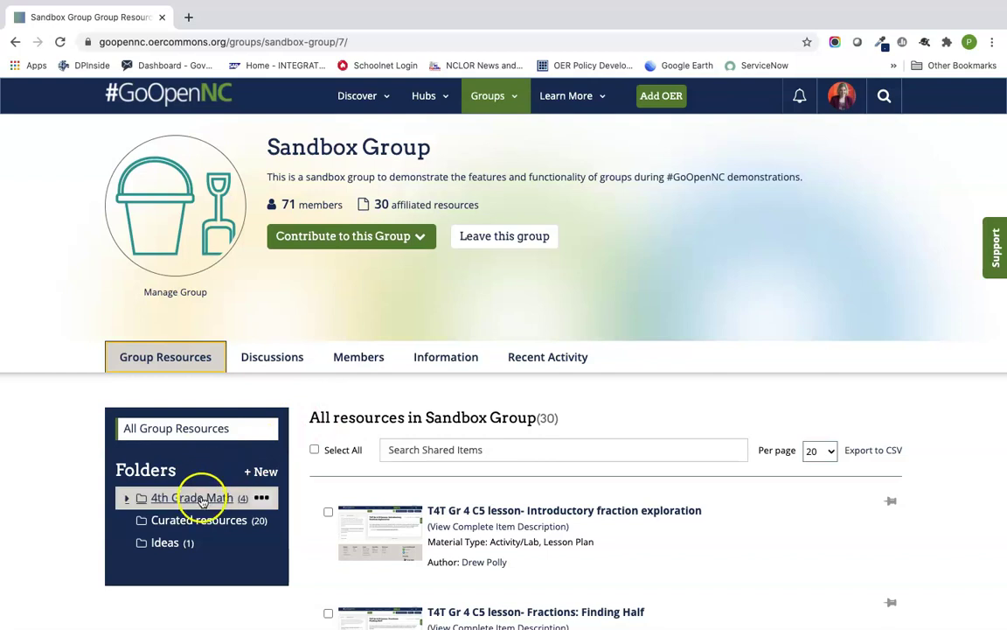
pyautogui.click(126, 498)
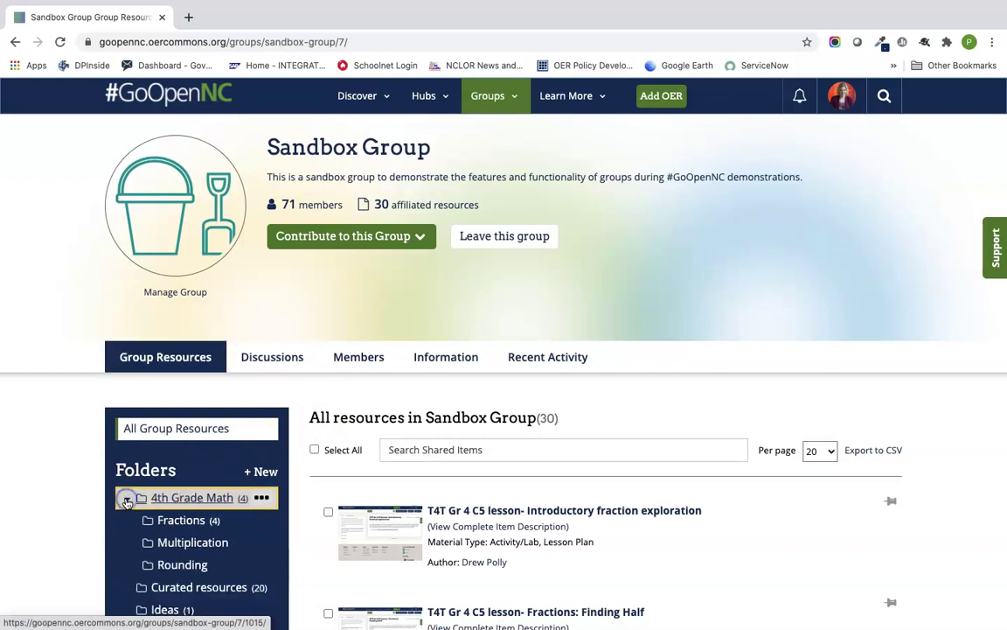
pyautogui.click(188, 520)
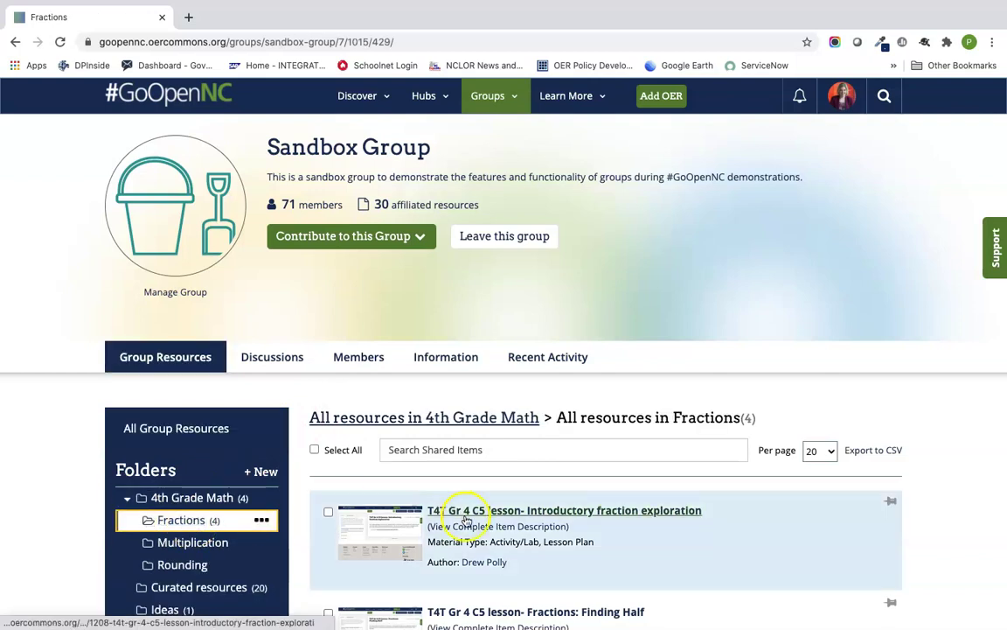
pyautogui.scroll(-3, 595, 483)
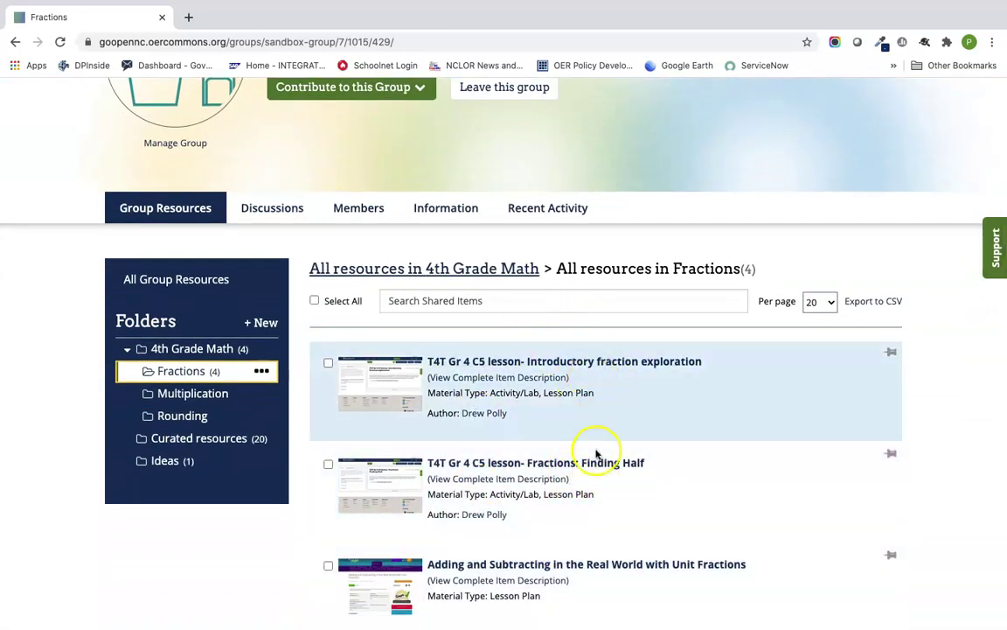
pyautogui.scroll(-4, 607, 501)
pyautogui.scroll(7, 617, 429)
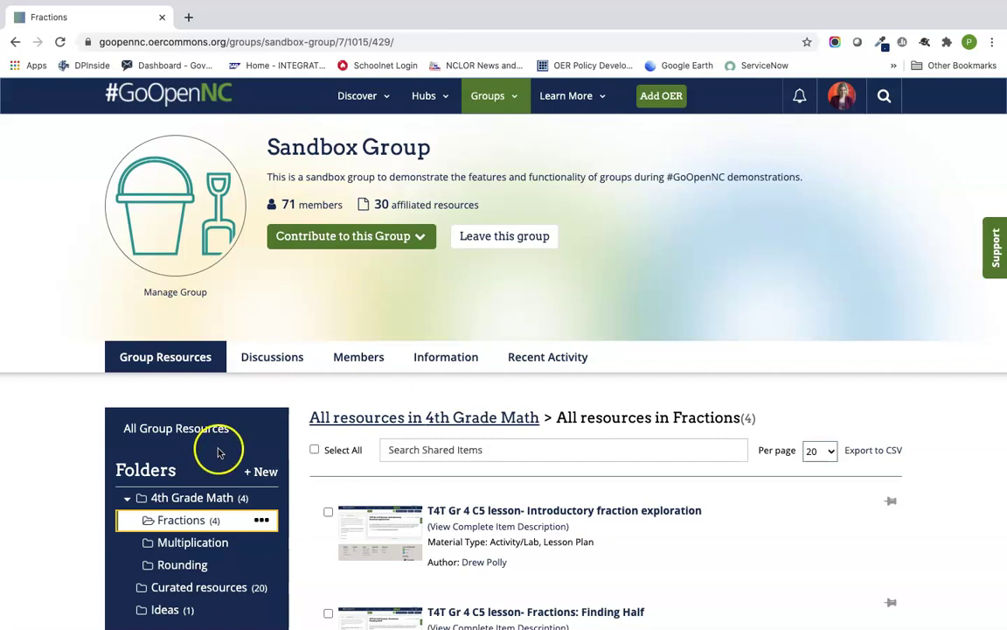
pyautogui.scroll(-1, 201, 441)
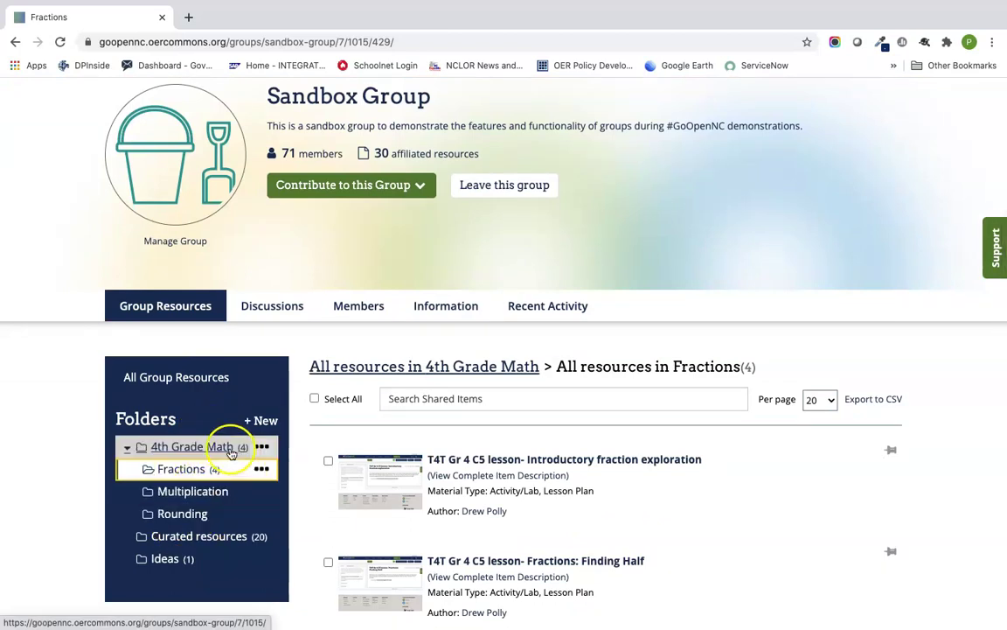
# Show the options for contributing resources to the Sandbox Group
pyautogui.click(354, 186)
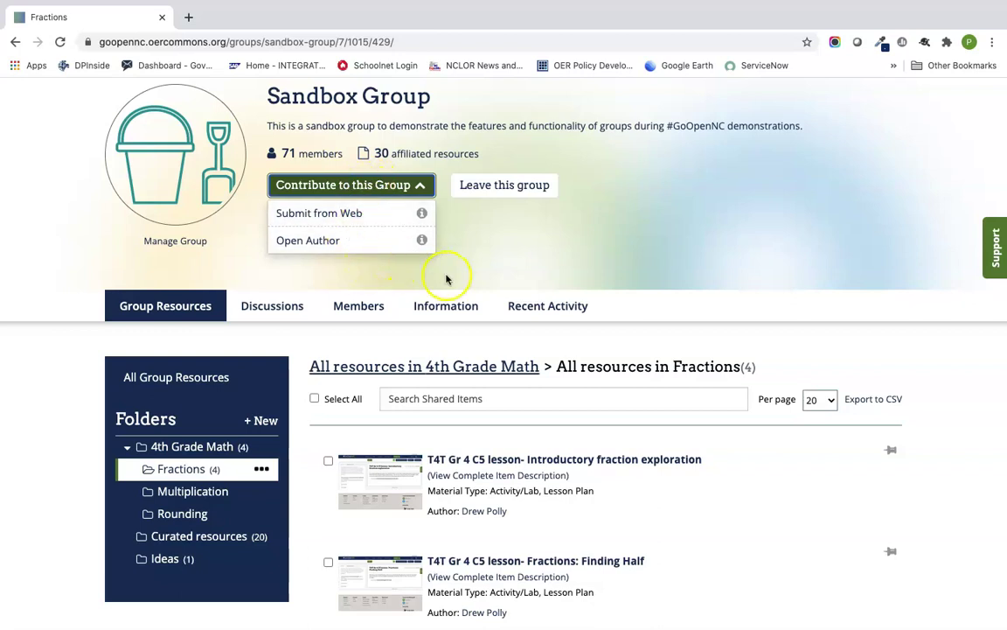
pyautogui.scroll(2, 445, 280)
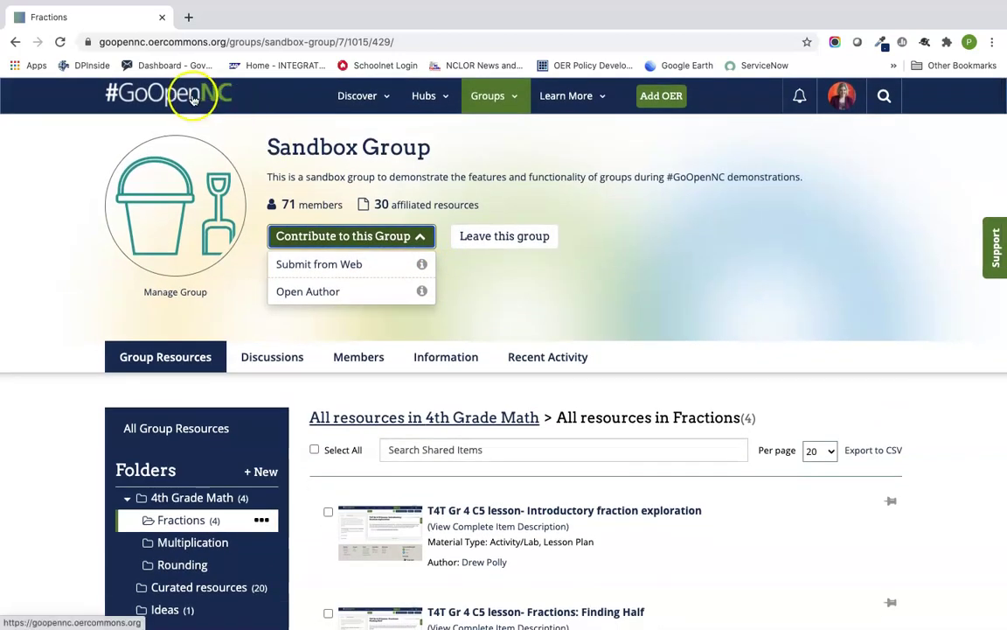
# Search the library for stem from the #GoOpenNC home page and sort the results by rating
pyautogui.click(194, 98)
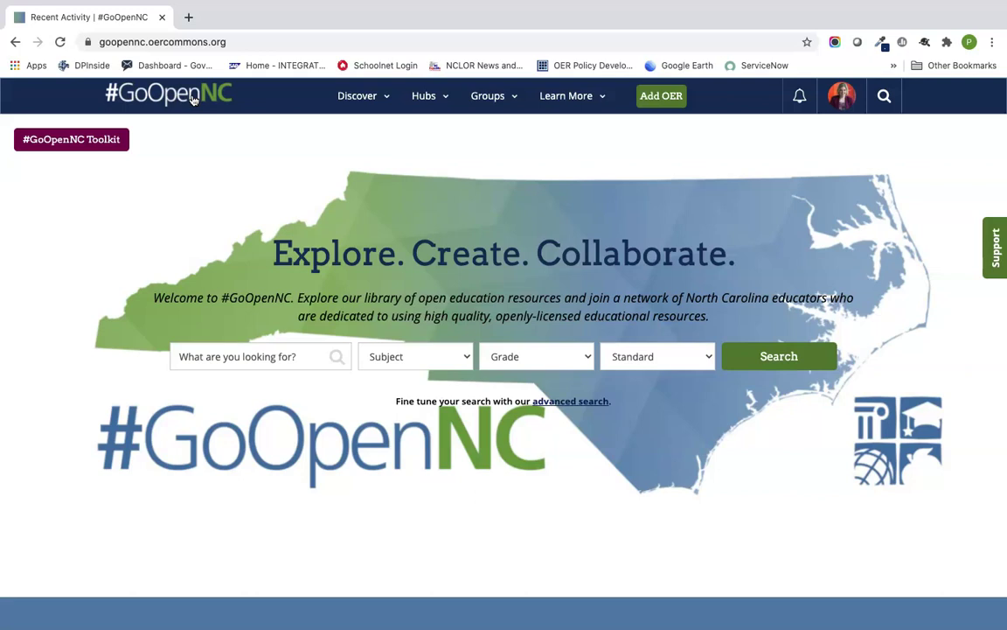
pyautogui.click(259, 359)
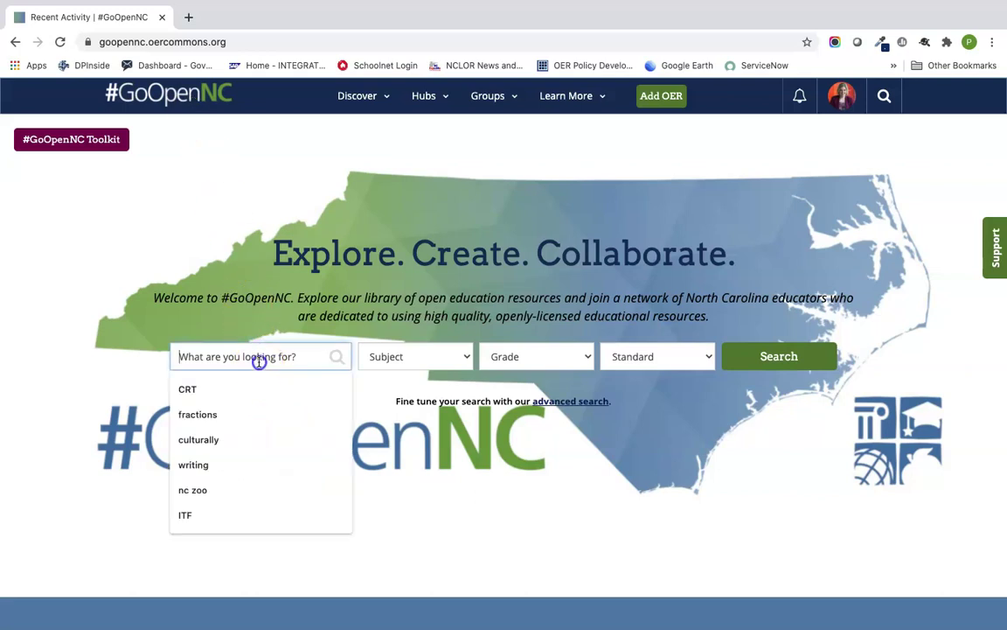
pyautogui.write('stem')
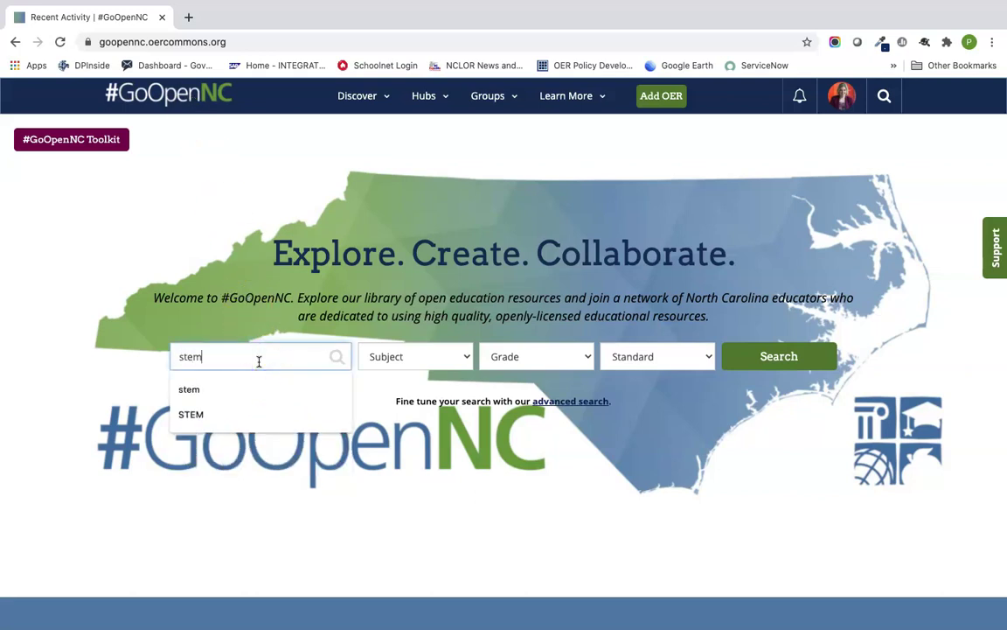
pyautogui.press('Return')
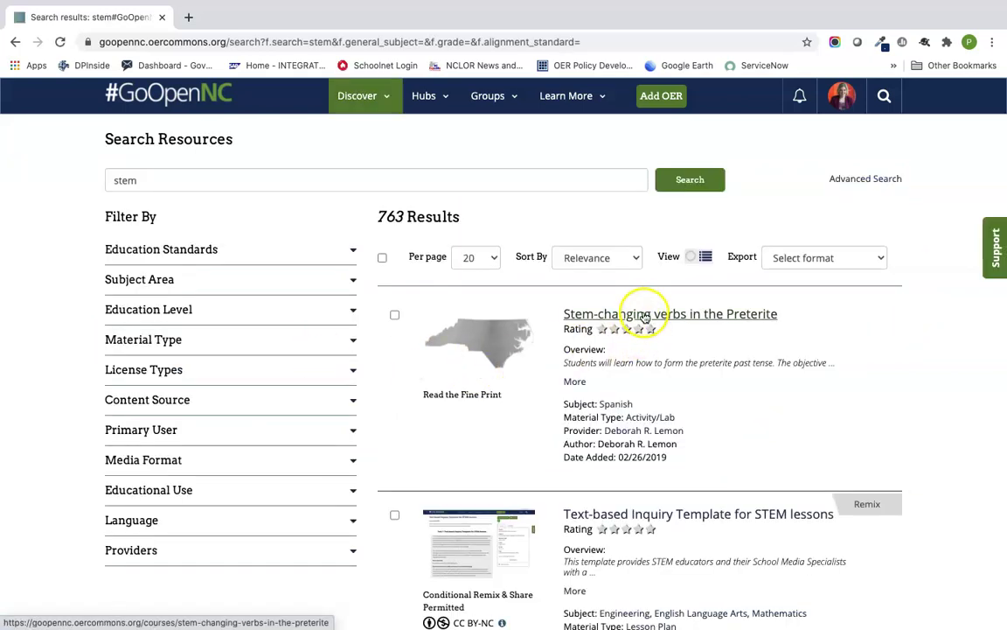
pyautogui.click(592, 255)
pyautogui.click(580, 269)
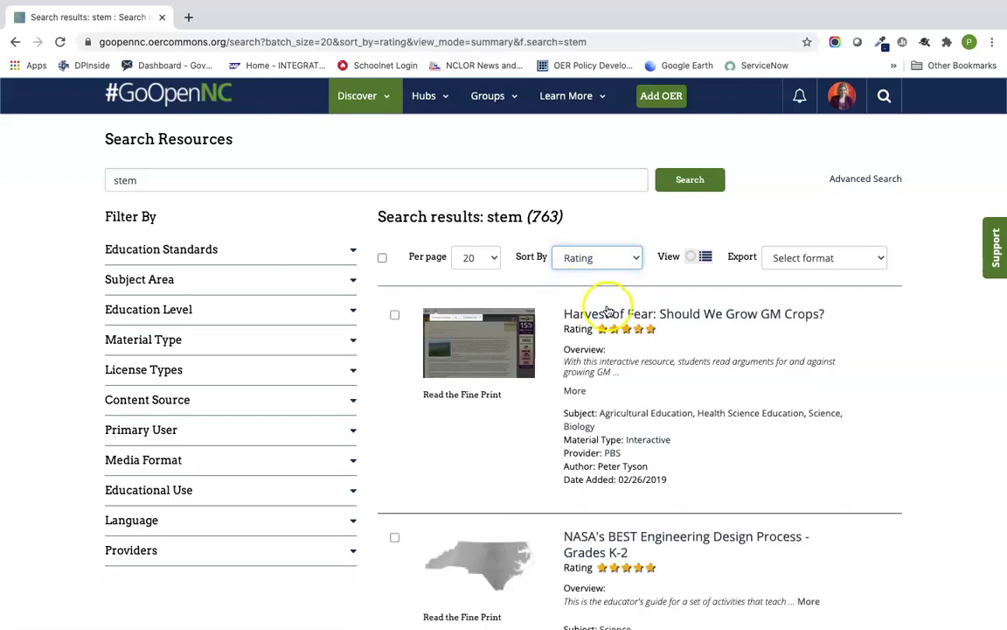
# Open the Harvest of Fear: Should We Grow GM Crops? resource and review its description, standards, comments and tags
pyautogui.click(610, 313)
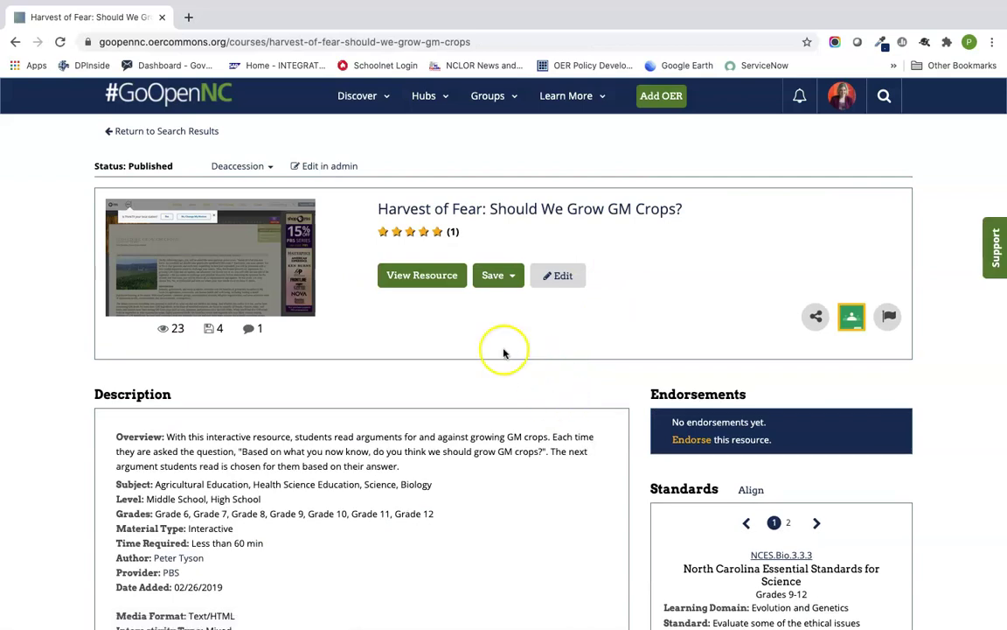
pyautogui.scroll(-1, 508, 408)
pyautogui.scroll(-3, 510, 404)
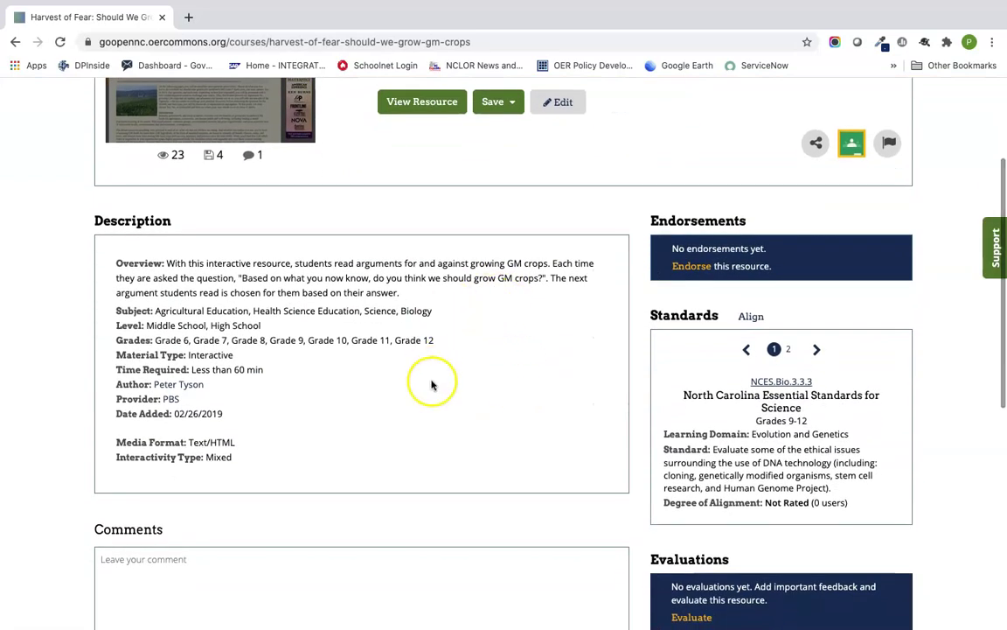
pyautogui.scroll(-5, 508, 389)
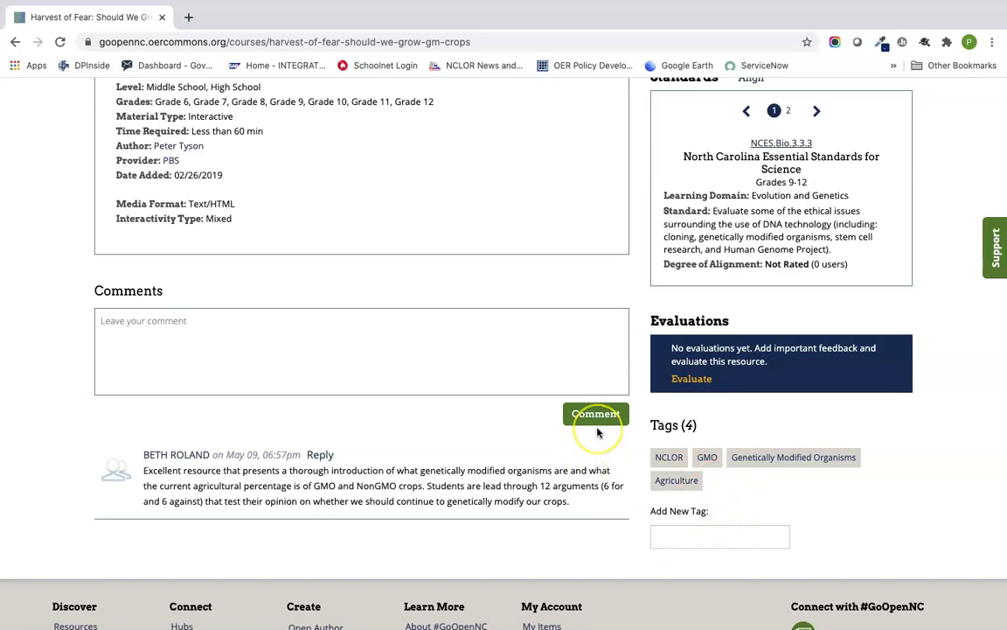
pyautogui.scroll(4, 594, 420)
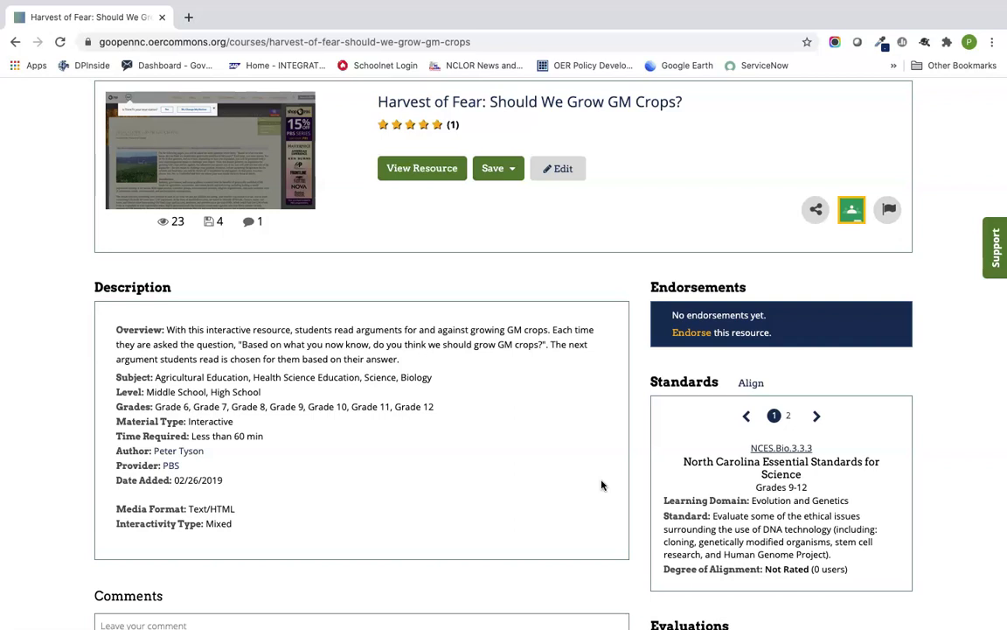
pyautogui.scroll(-5, 602, 485)
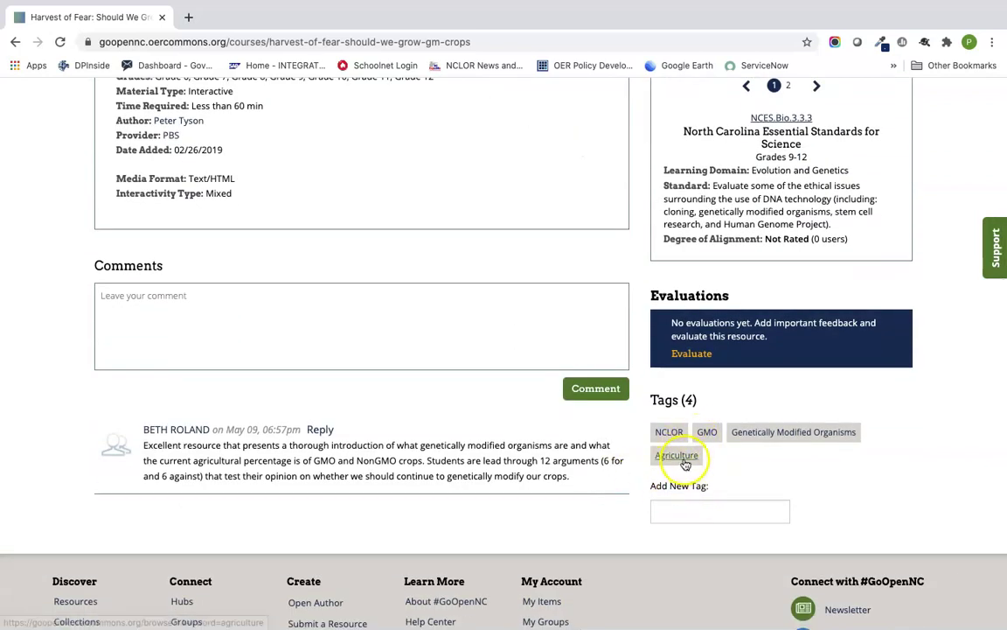
# List the resources that share the Agriculture tag and look through them
pyautogui.click(678, 455)
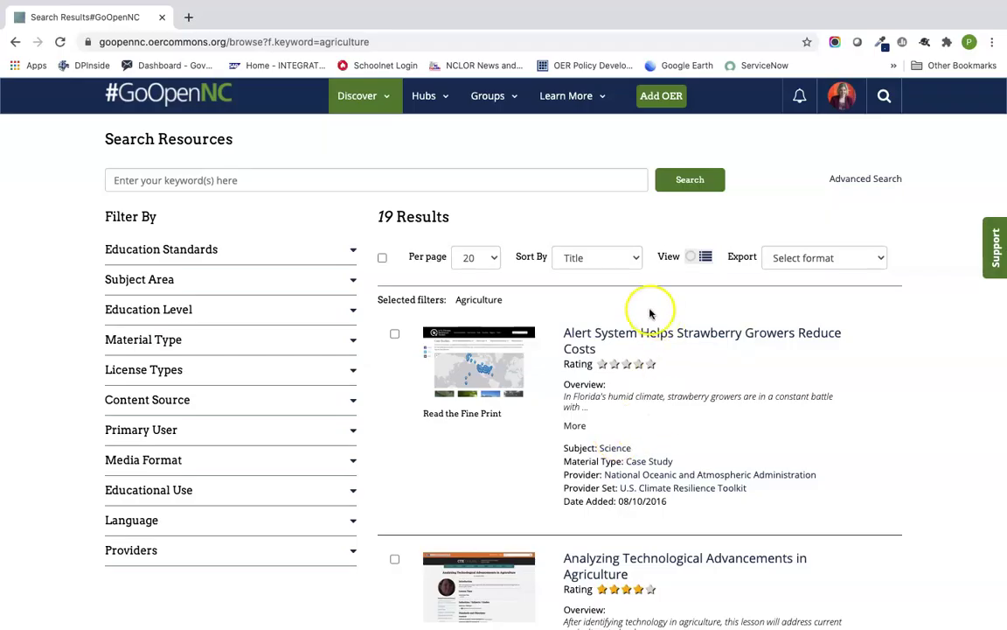
pyautogui.scroll(-3, 688, 450)
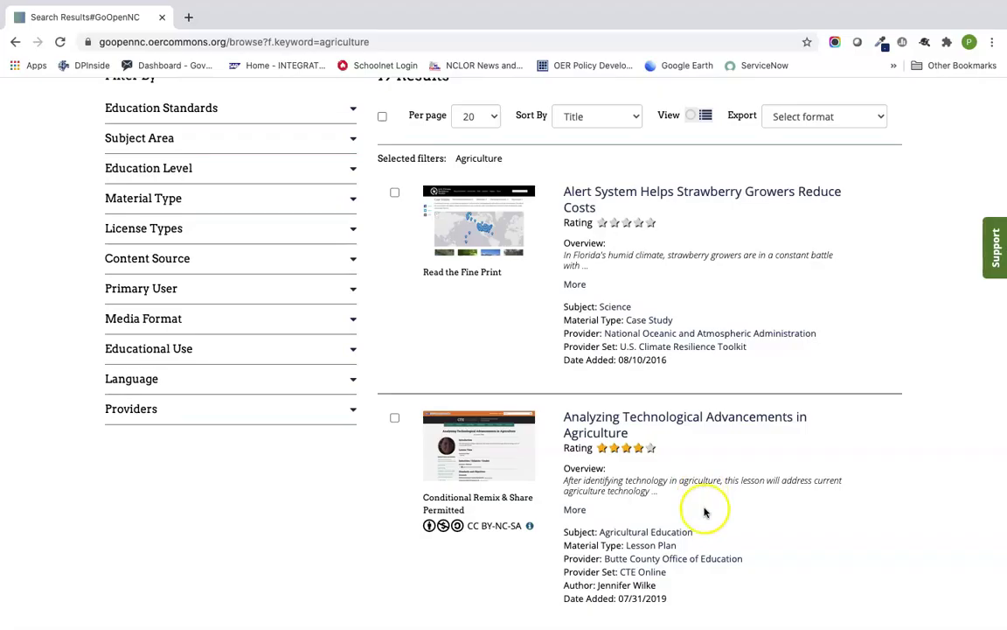
pyautogui.scroll(-5, 704, 513)
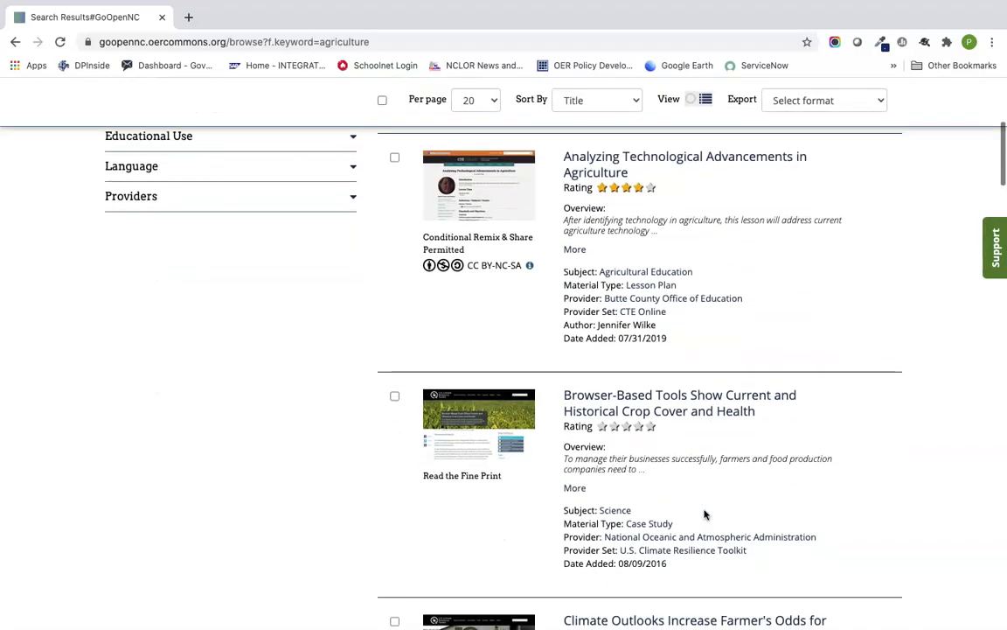
pyautogui.scroll(7, 704, 513)
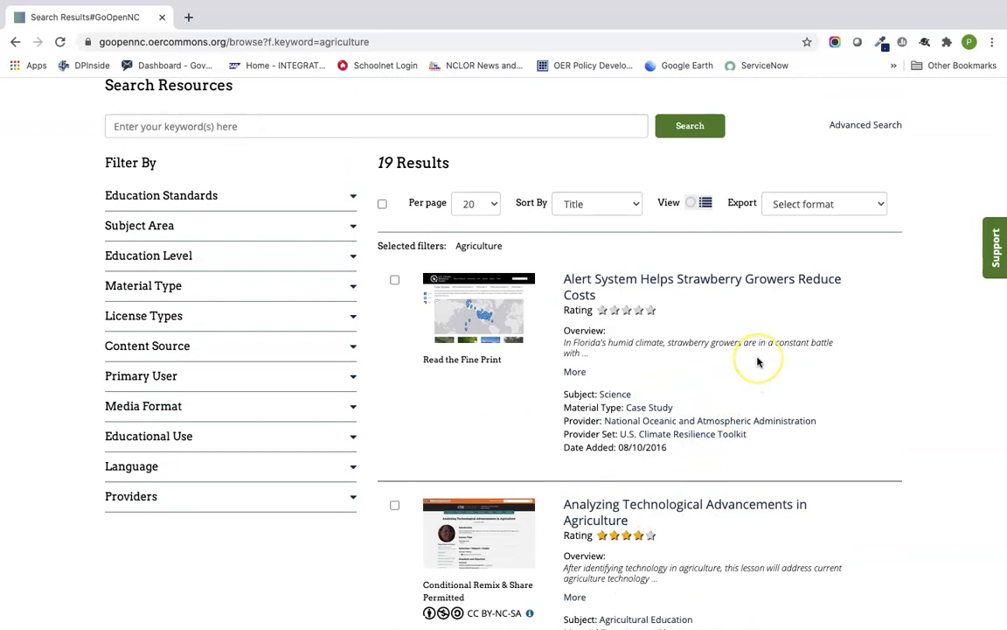
pyautogui.scroll(2, 581, 315)
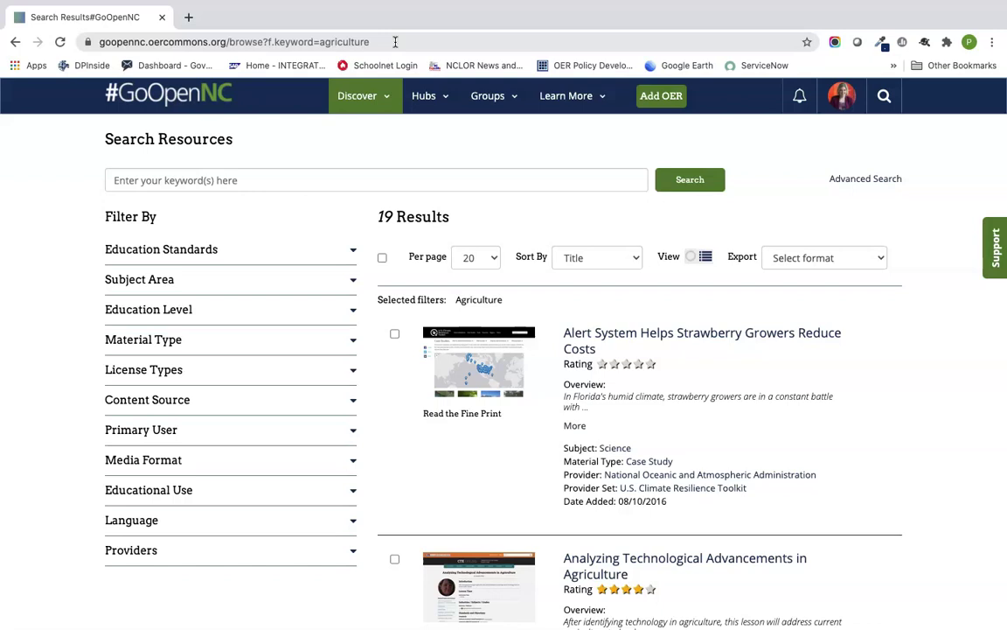
# Browse the curated collections and open the STEM collection
pyautogui.click(382, 99)
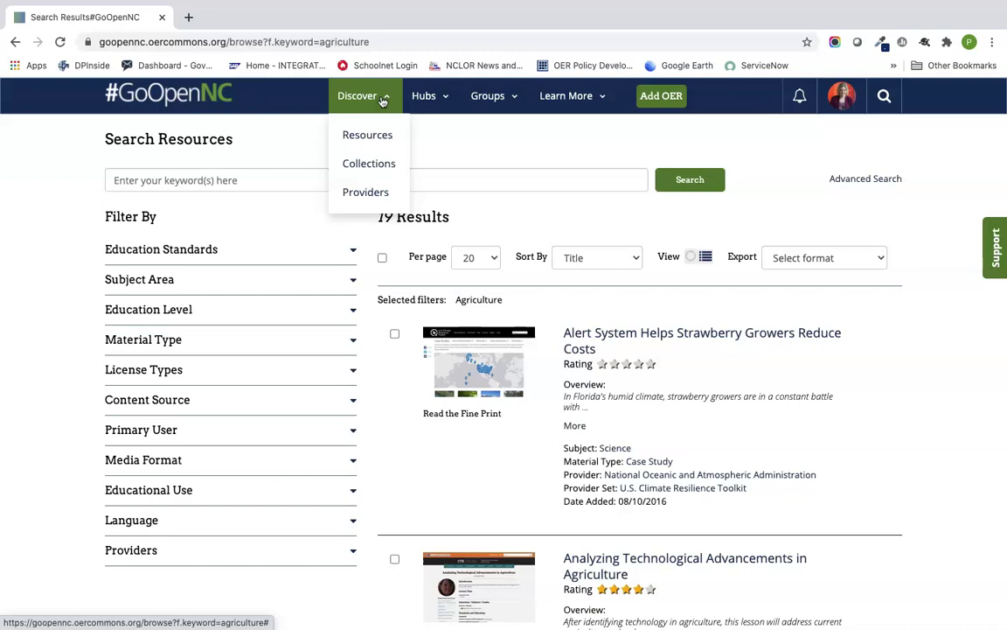
pyautogui.click(383, 101)
pyautogui.click(378, 169)
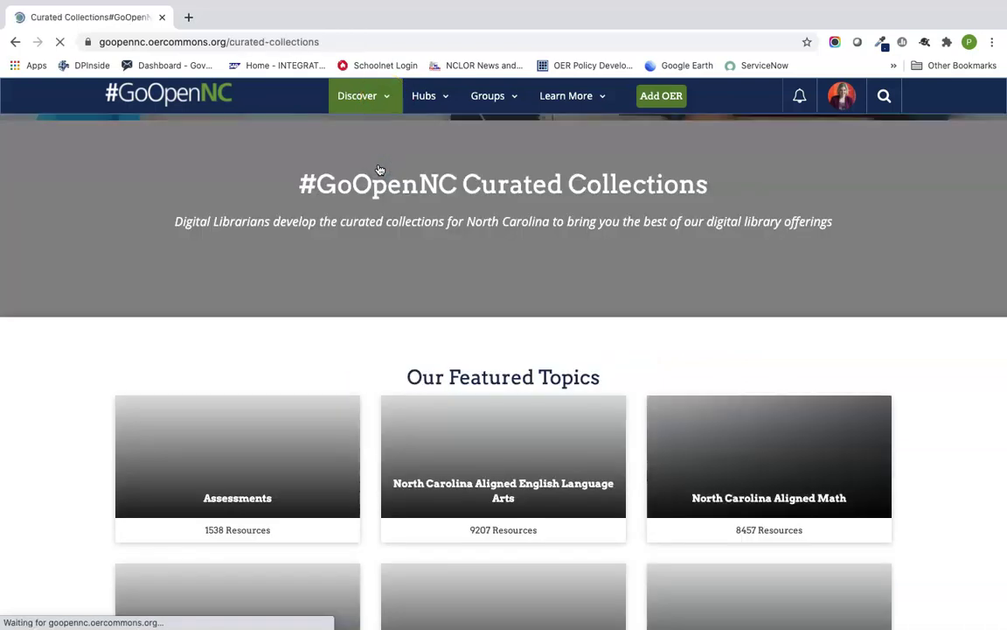
pyautogui.scroll(-3, 371, 340)
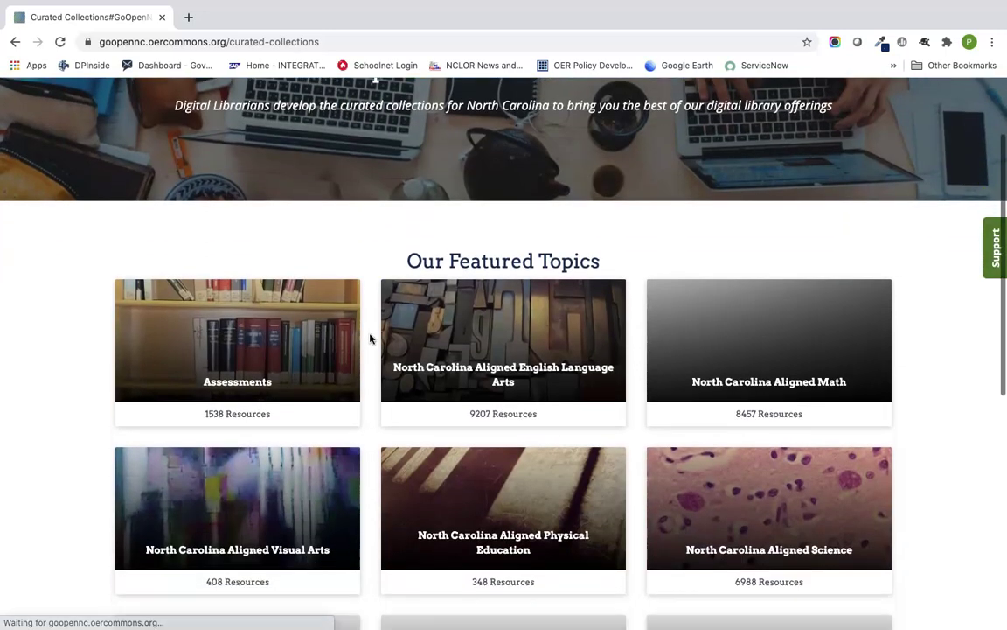
pyautogui.scroll(-10, 388, 394)
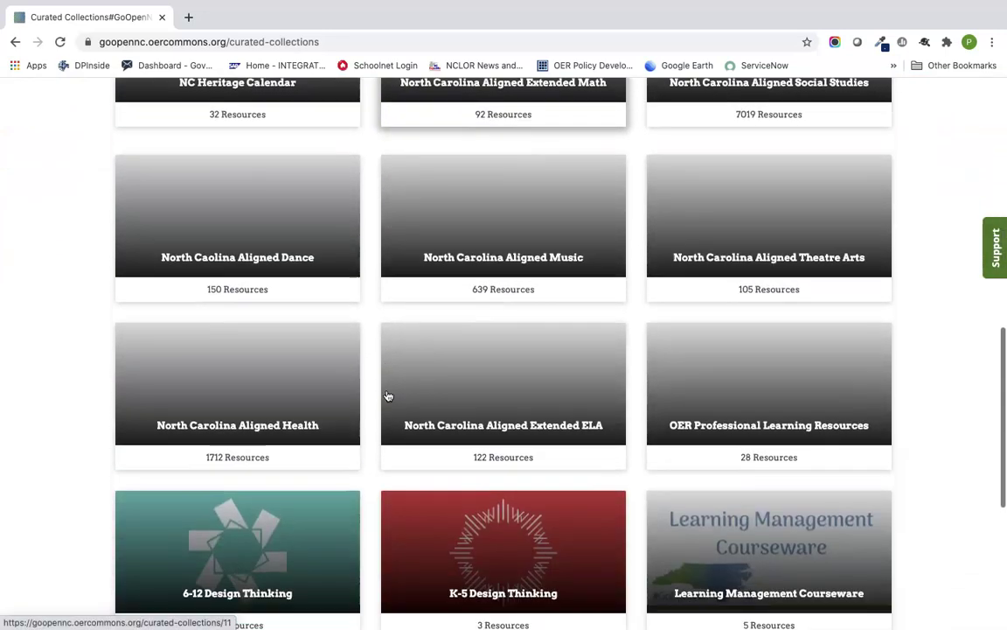
pyautogui.scroll(-4, 388, 396)
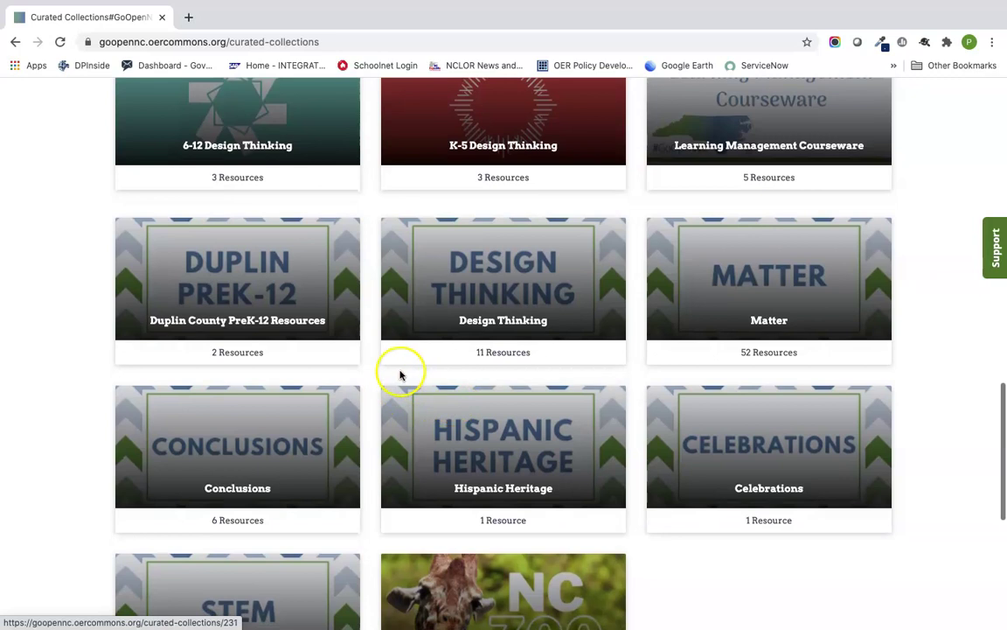
pyautogui.scroll(-1, 399, 374)
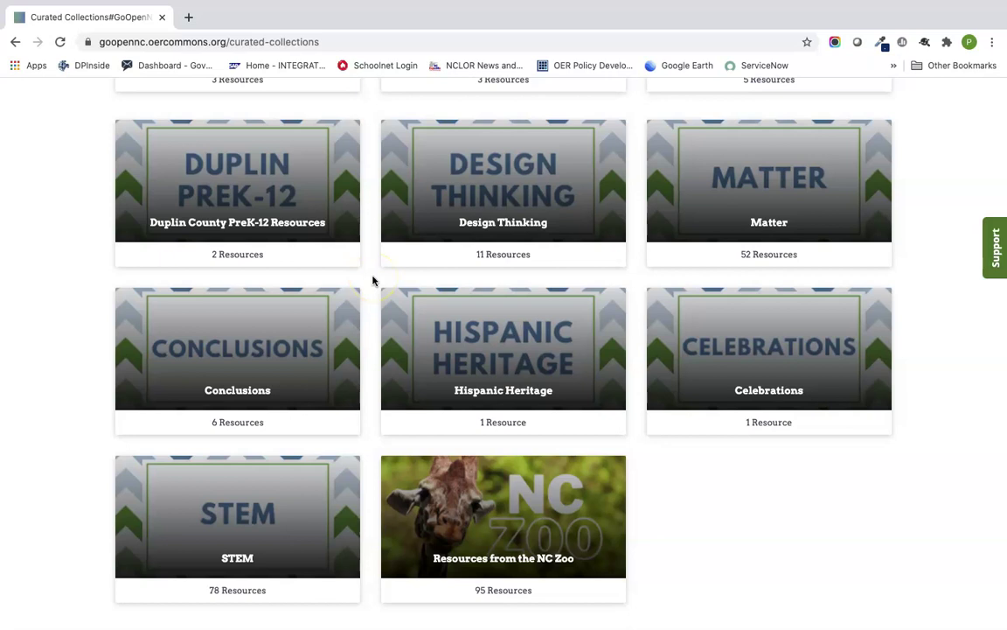
pyautogui.click(254, 542)
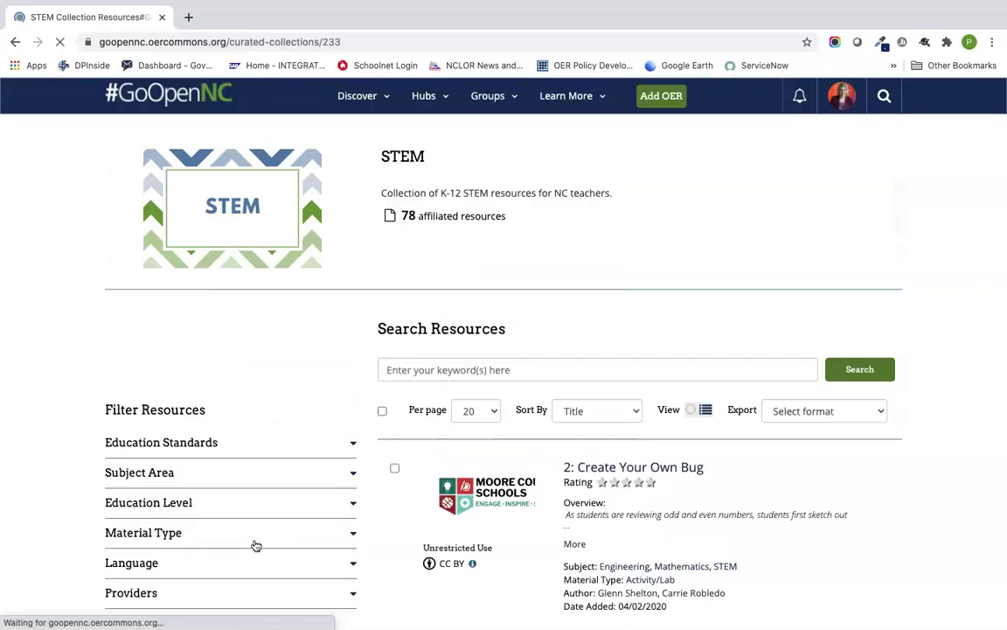
# Open 2: Solar Oven Engineering from the STEM collection, check its details, and list the resources sharing its STEM tag
pyautogui.scroll(-3, 564, 287)
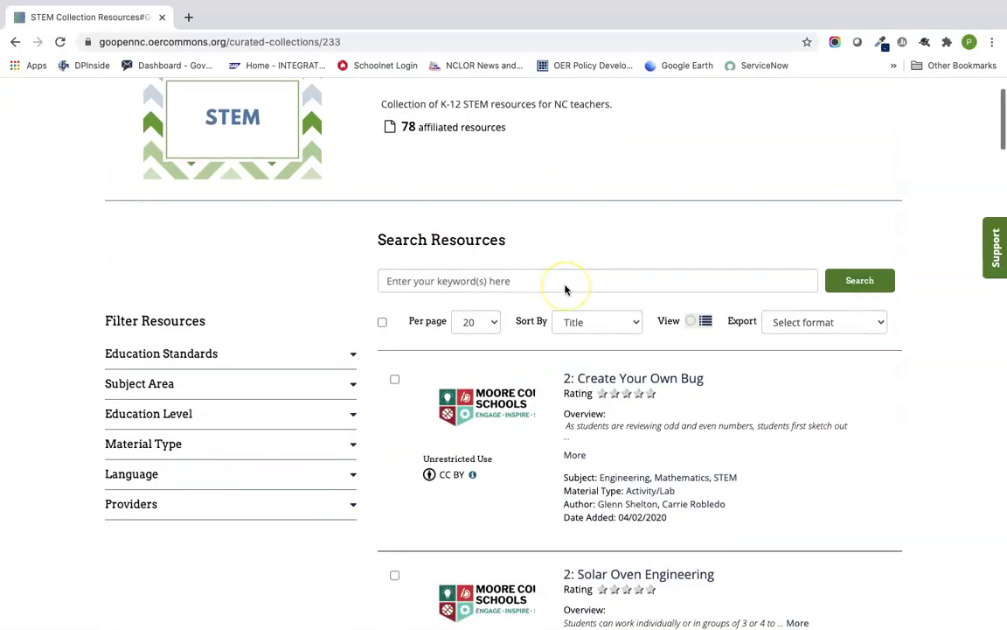
pyautogui.scroll(-6, 566, 289)
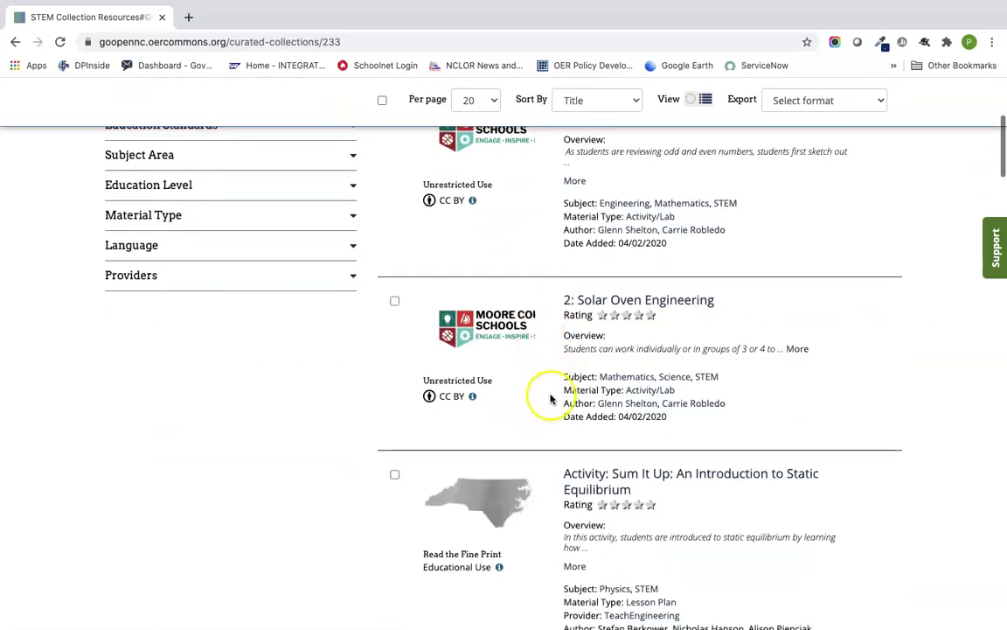
pyautogui.click(639, 301)
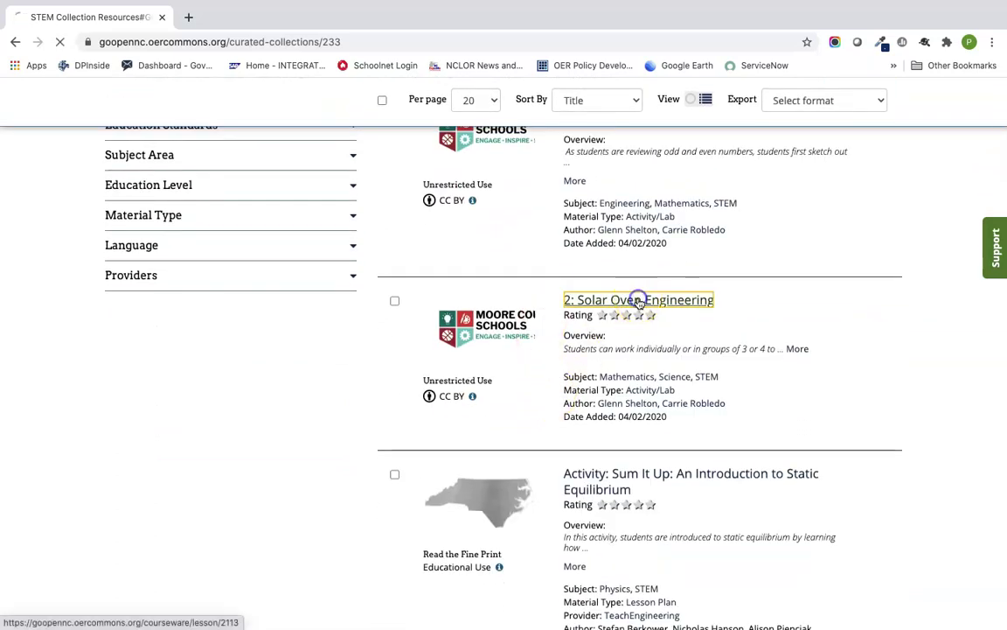
pyautogui.scroll(-12, 614, 499)
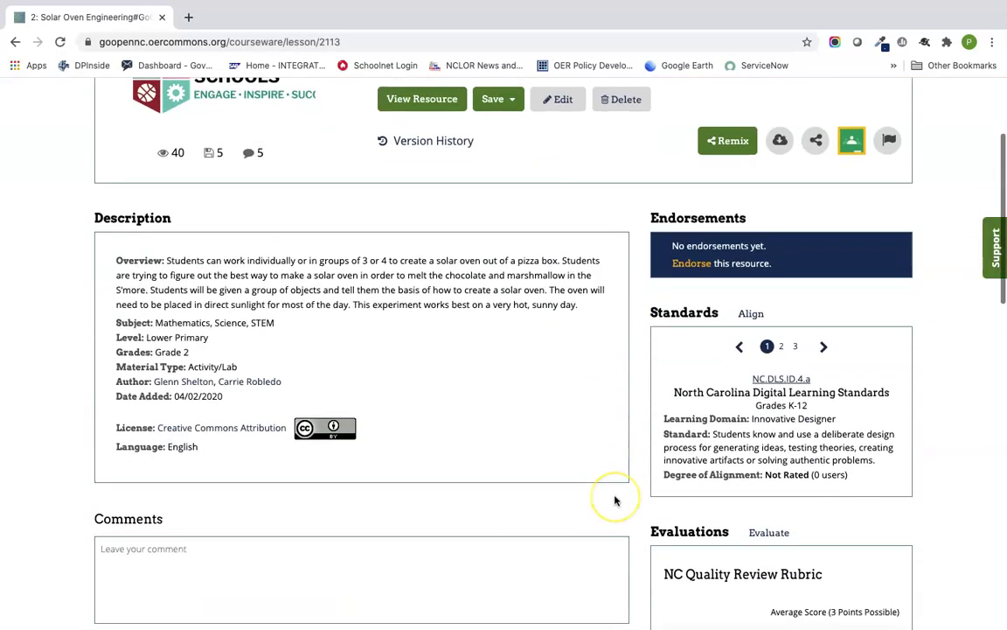
pyautogui.scroll(-3, 614, 499)
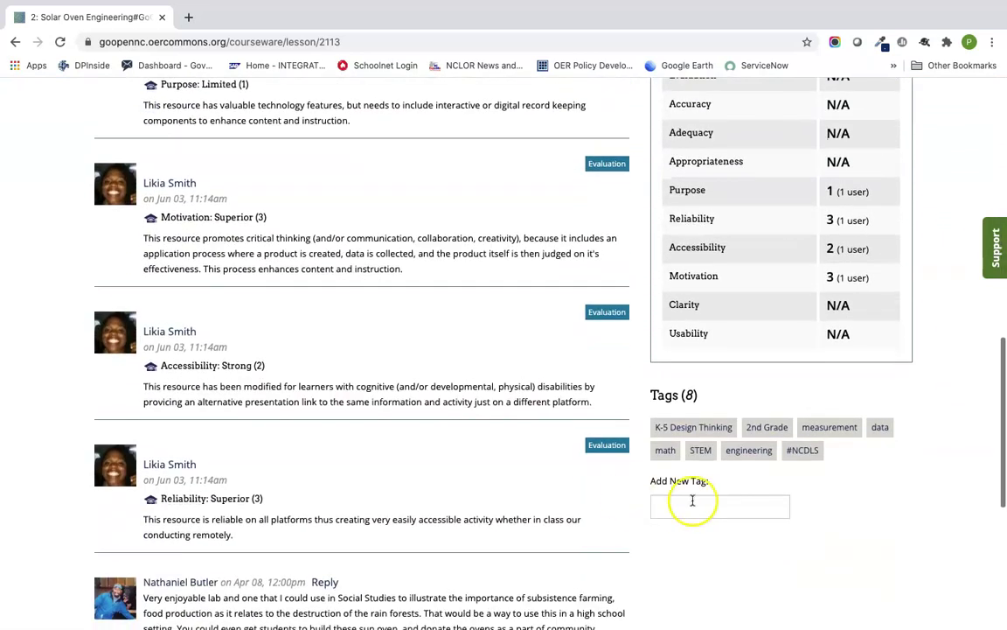
pyautogui.click(698, 456)
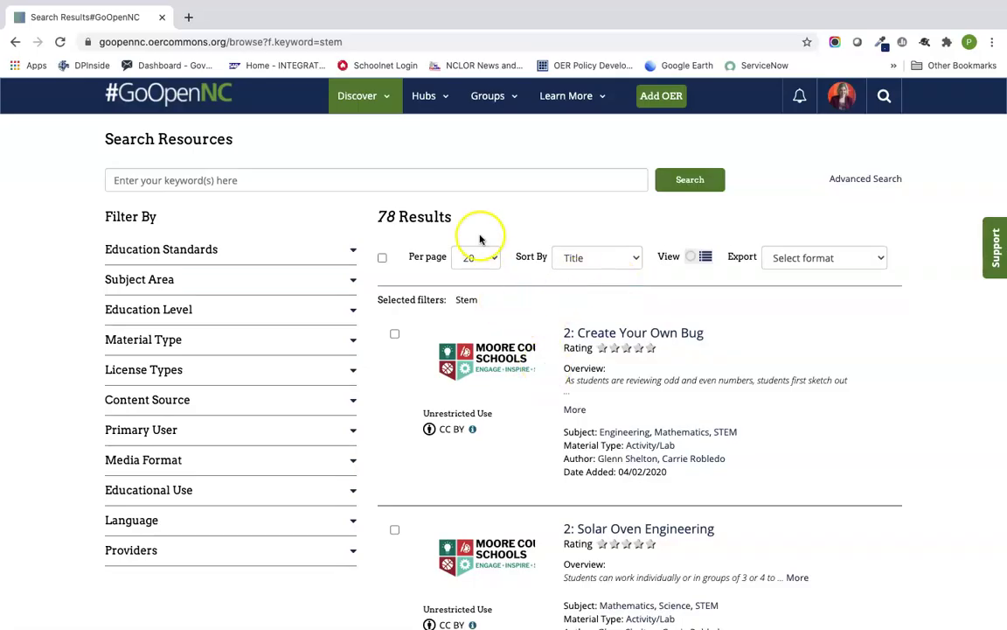
# Return to the home page, search the library for stem again and look through the results
pyautogui.click(183, 100)
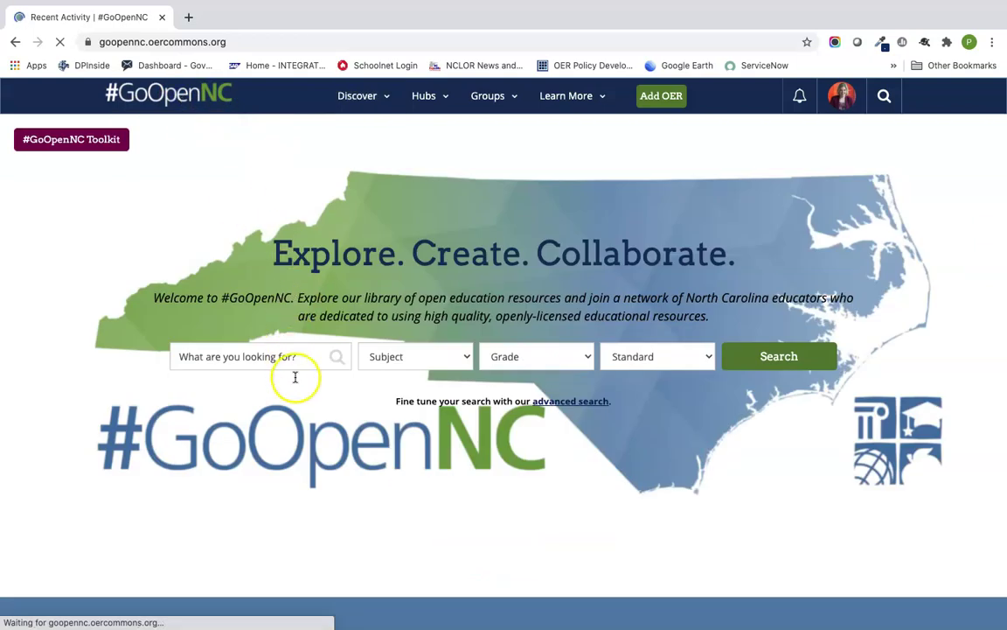
pyautogui.click(279, 356)
pyautogui.write('stem')
pyautogui.press('Return')
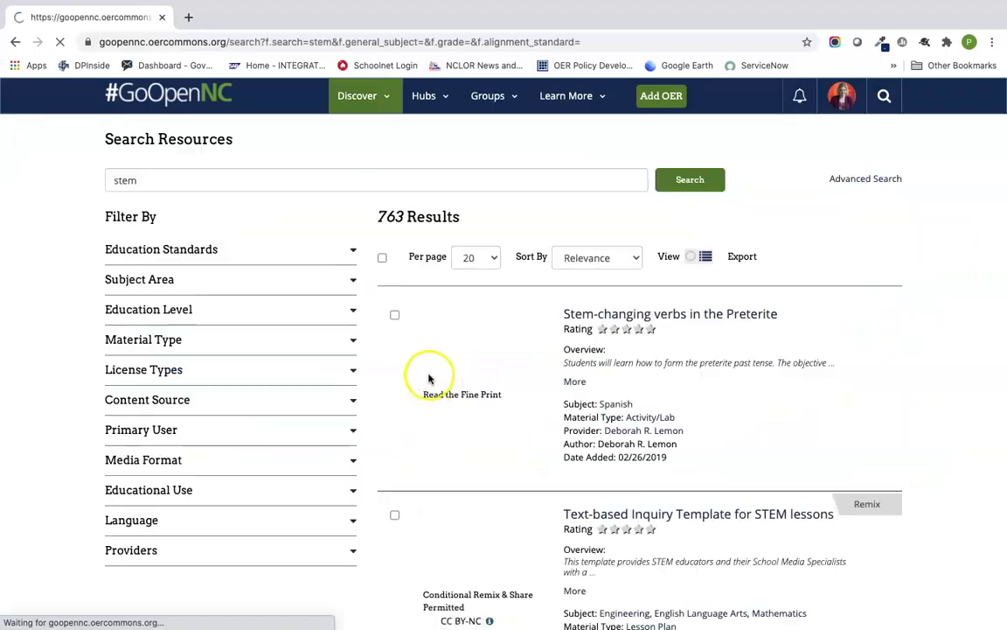
pyautogui.scroll(-1, 612, 384)
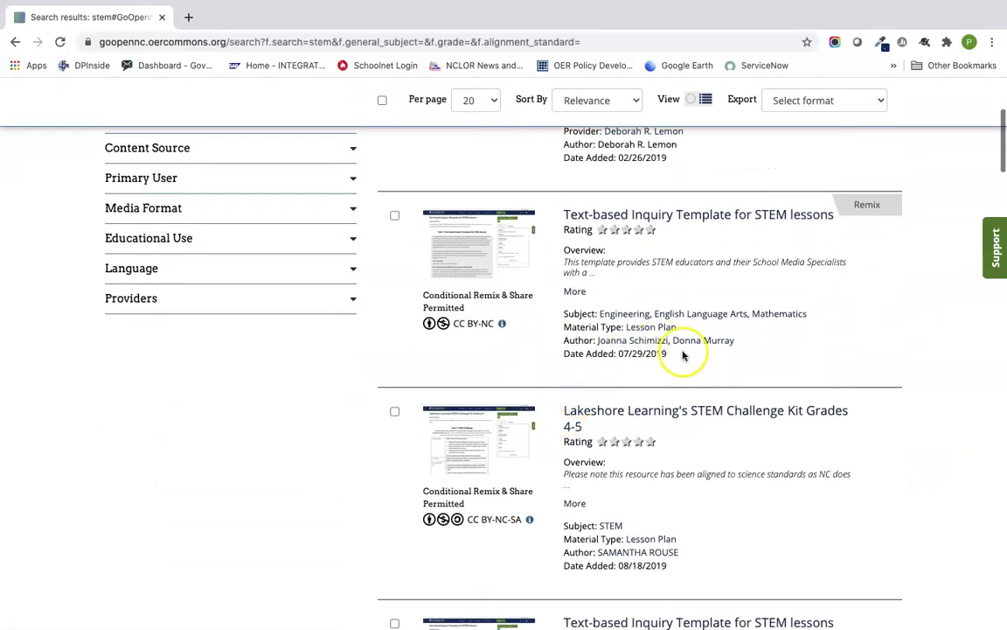
pyautogui.scroll(-5, 684, 354)
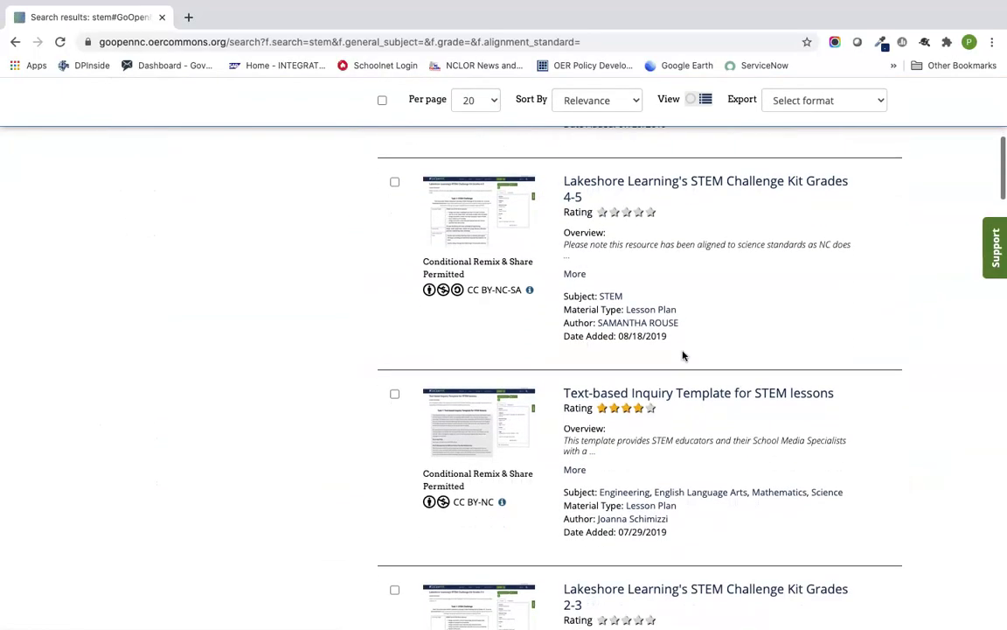
# Review the details, comments and tags of the four-star Text-based Inquiry Template for STEM lessons, then return to the search results
pyautogui.click(698, 395)
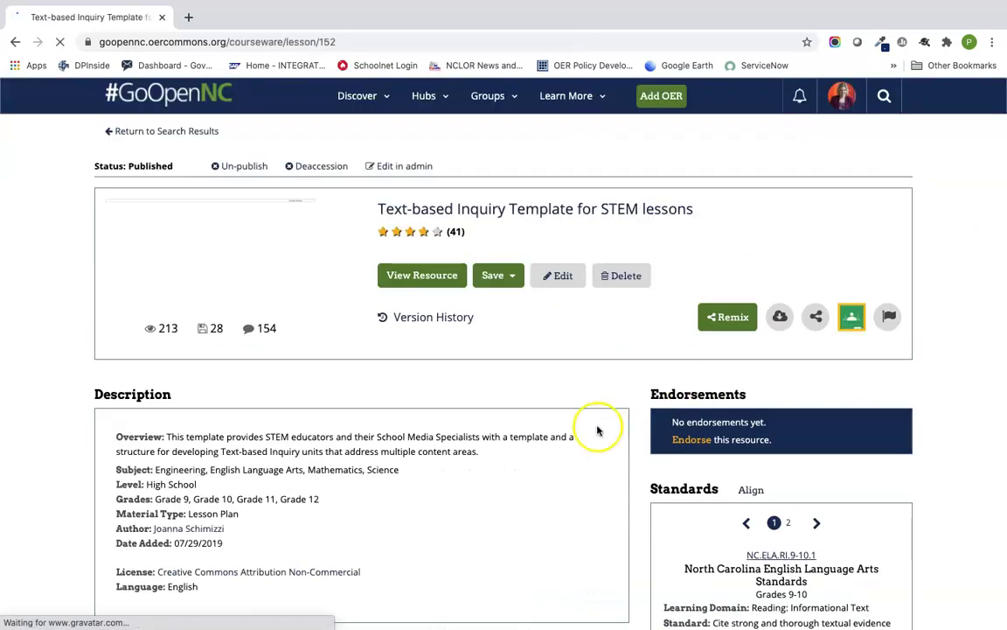
pyautogui.scroll(-4, 595, 466)
pyautogui.scroll(-13, 594, 465)
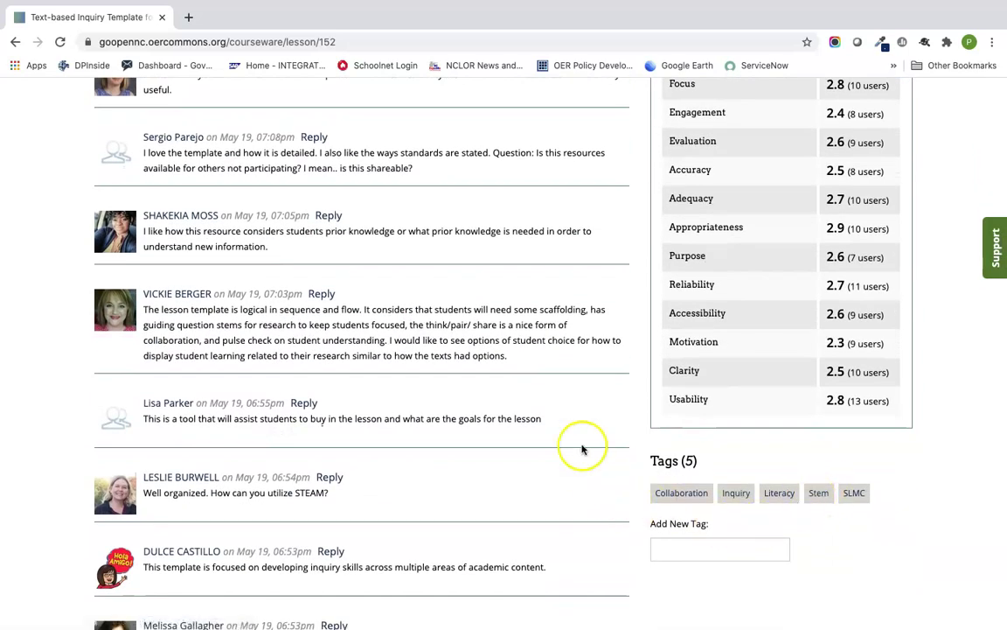
pyautogui.scroll(15, 579, 393)
pyautogui.click(15, 42)
pyautogui.scroll(-5, 439, 428)
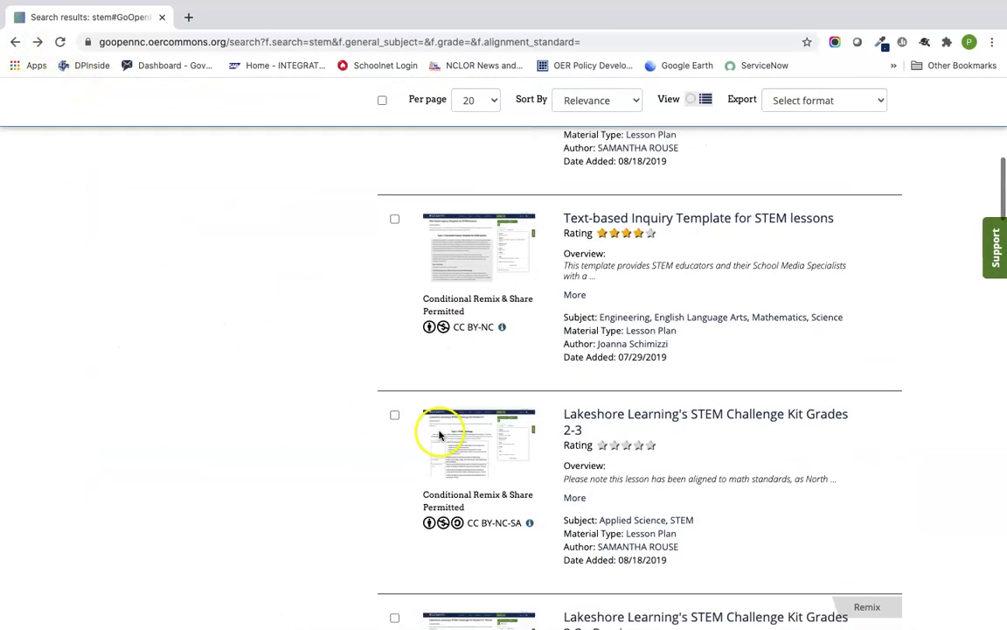
# Open Bridges to STEM Learning for Grades K-8 from the search results, review its details and tags, and return to the results
pyautogui.scroll(-8, 571, 457)
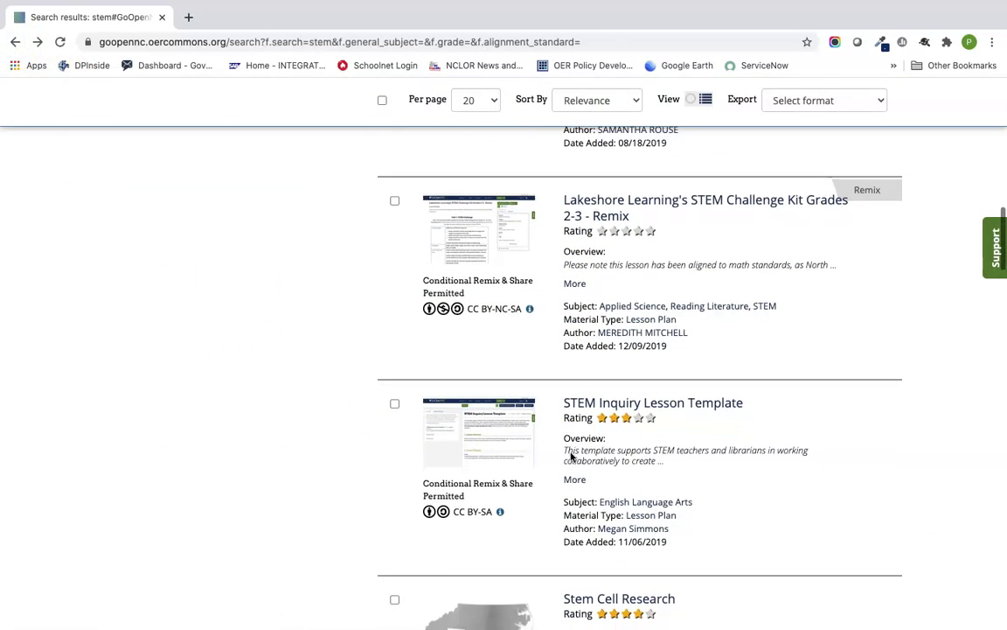
pyautogui.scroll(-7, 562, 501)
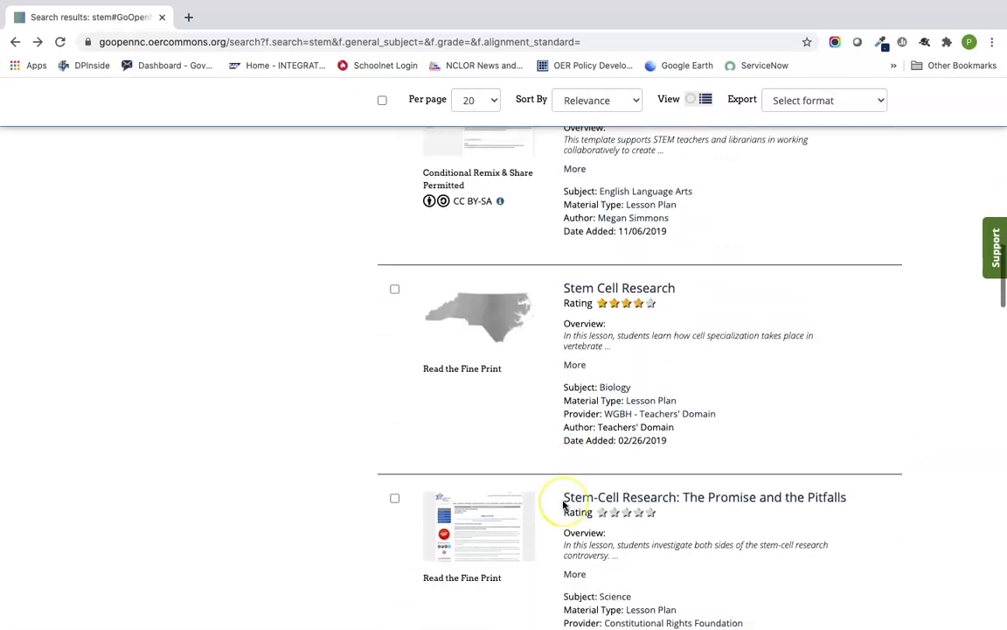
pyautogui.scroll(-2, 564, 504)
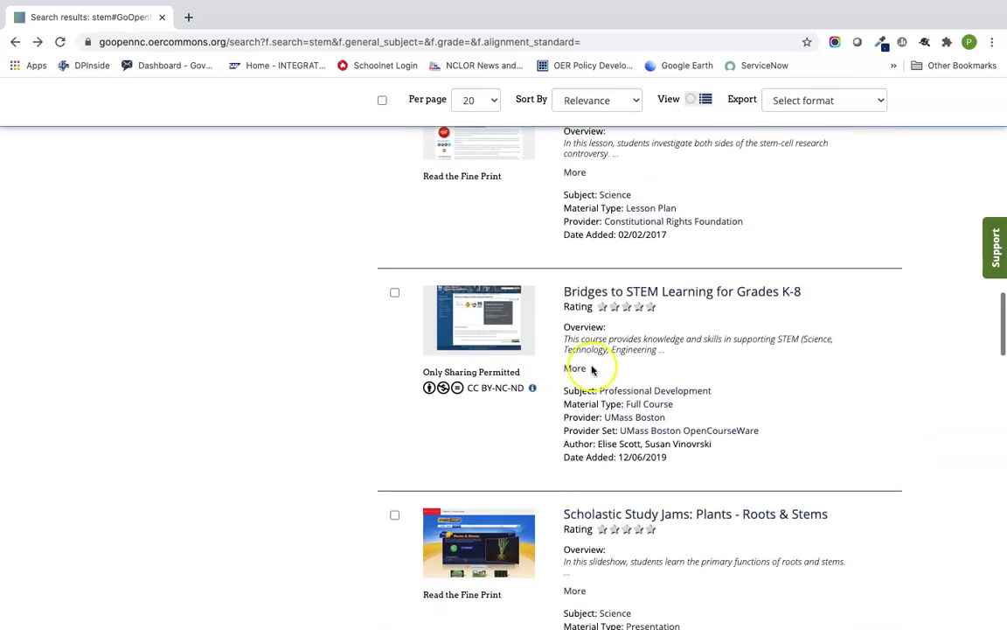
pyautogui.click(663, 294)
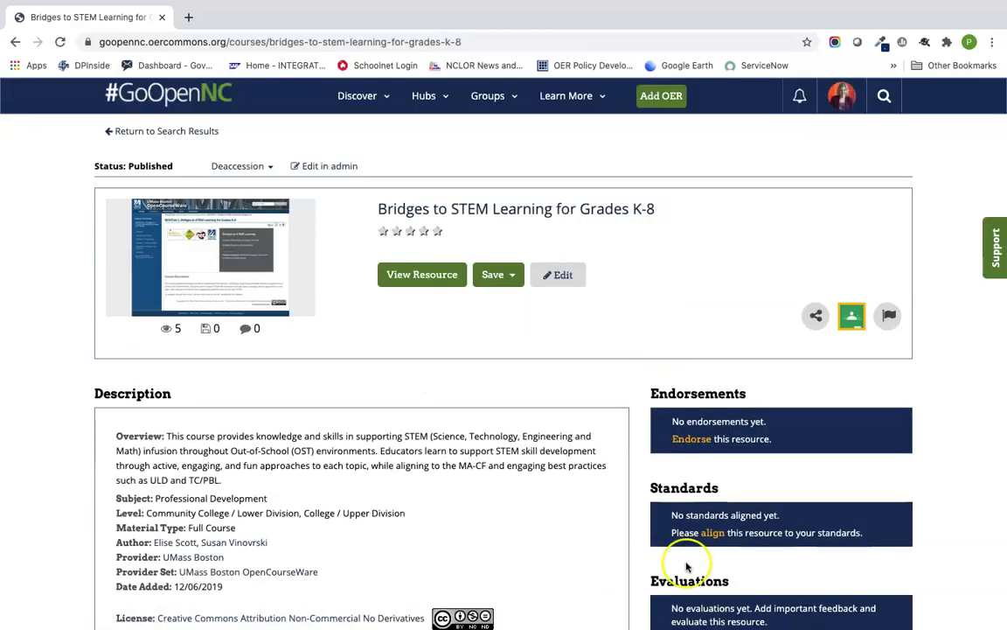
pyautogui.scroll(-9, 686, 568)
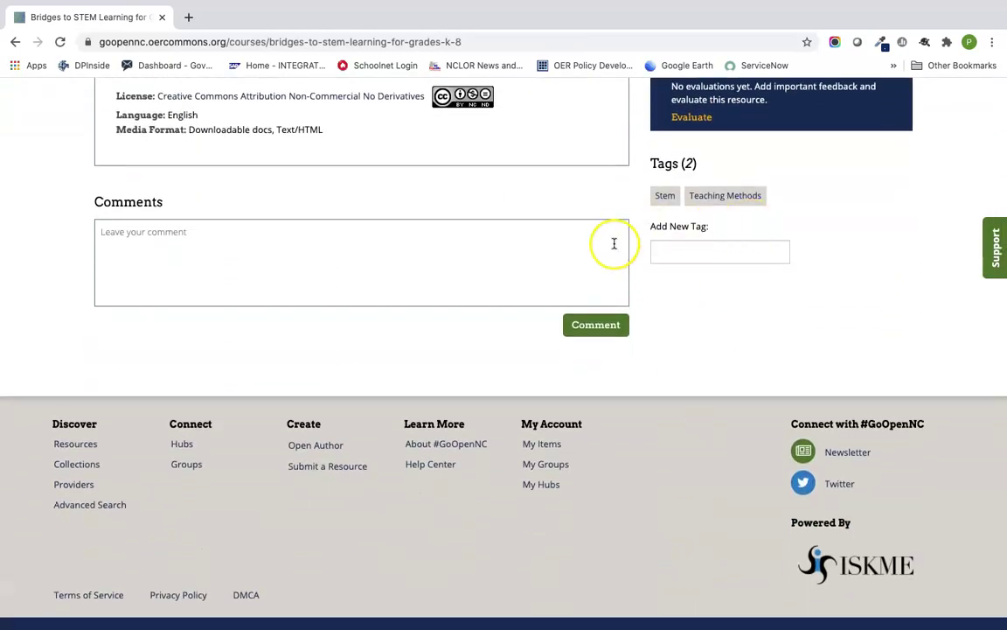
pyautogui.scroll(2, 616, 258)
pyautogui.scroll(9, 616, 258)
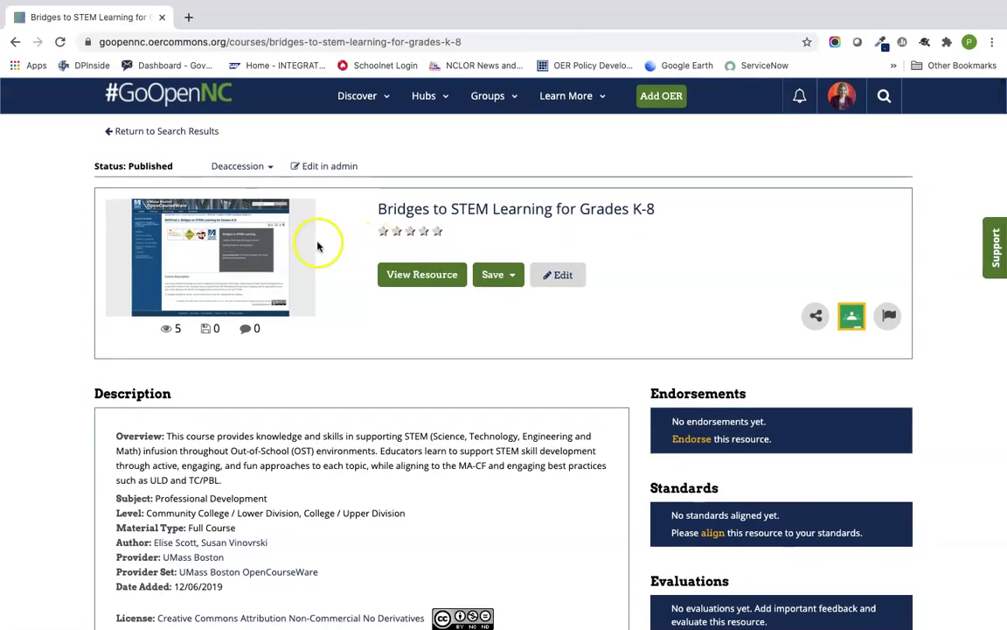
pyautogui.click(17, 43)
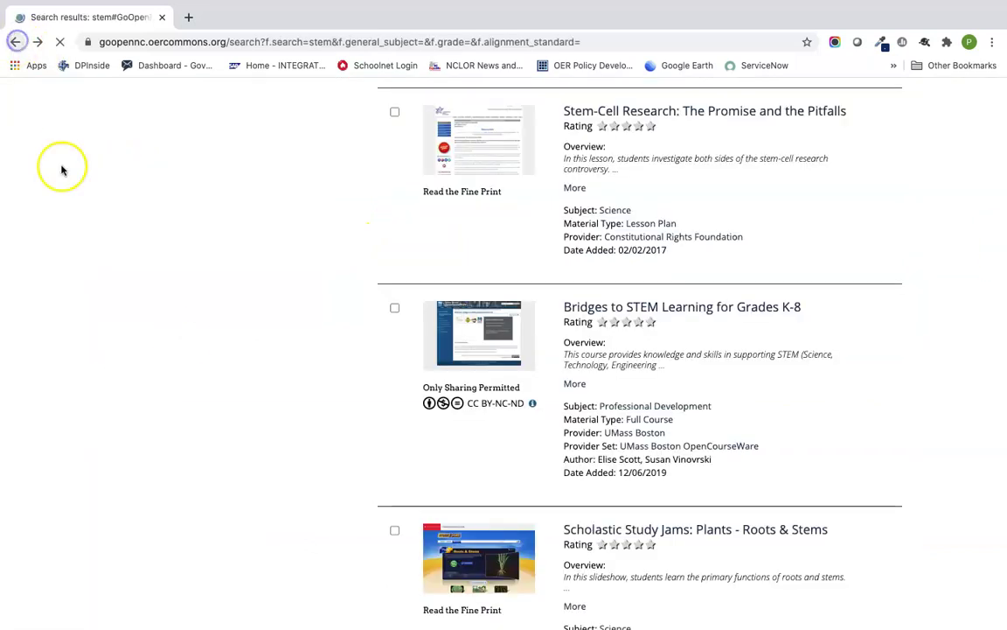
# Look through the remaining stem search results down to the end of the list, then go back to the start
pyautogui.scroll(-2, 324, 424)
pyautogui.scroll(-5, 323, 424)
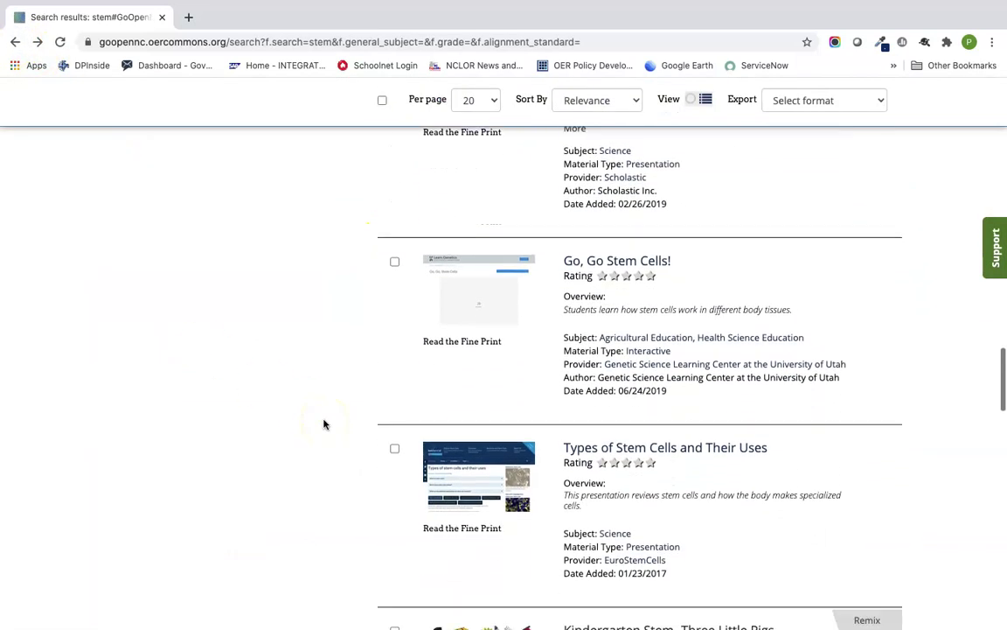
pyautogui.scroll(-2, 324, 424)
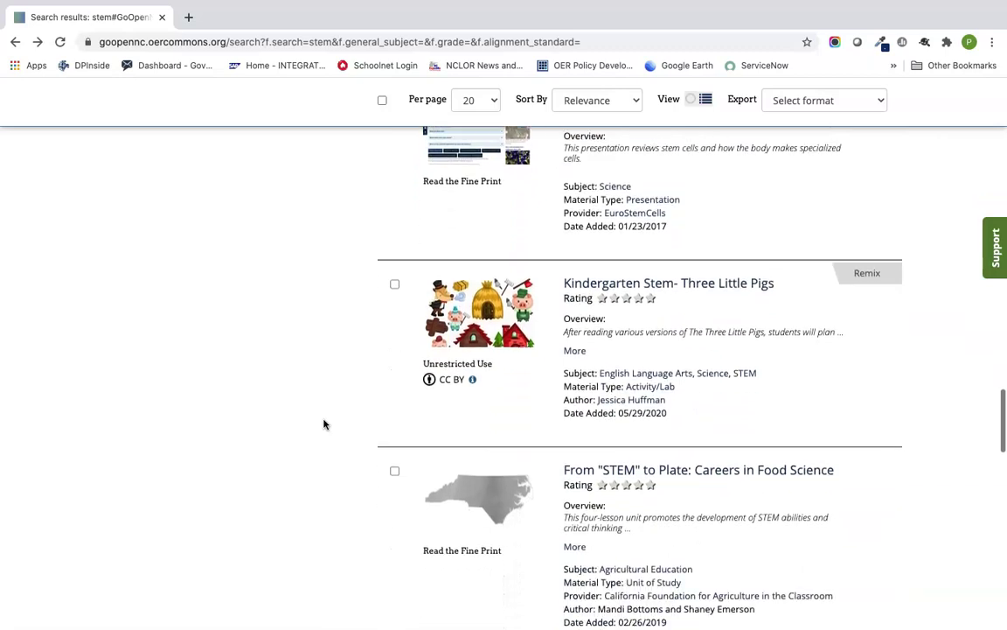
pyautogui.scroll(-3, 323, 424)
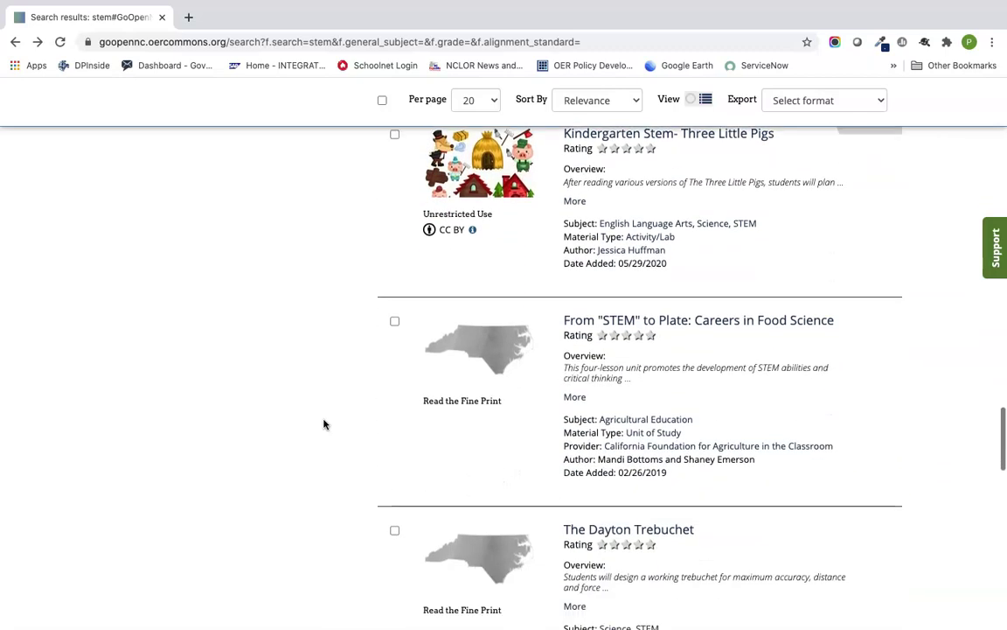
pyautogui.scroll(-2, 323, 424)
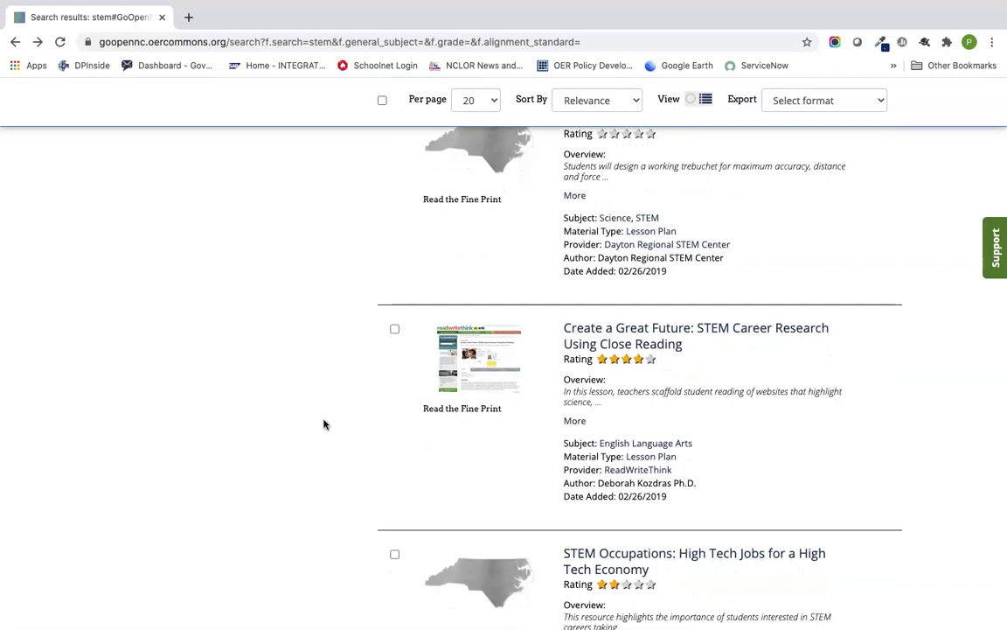
pyautogui.scroll(-3, 324, 424)
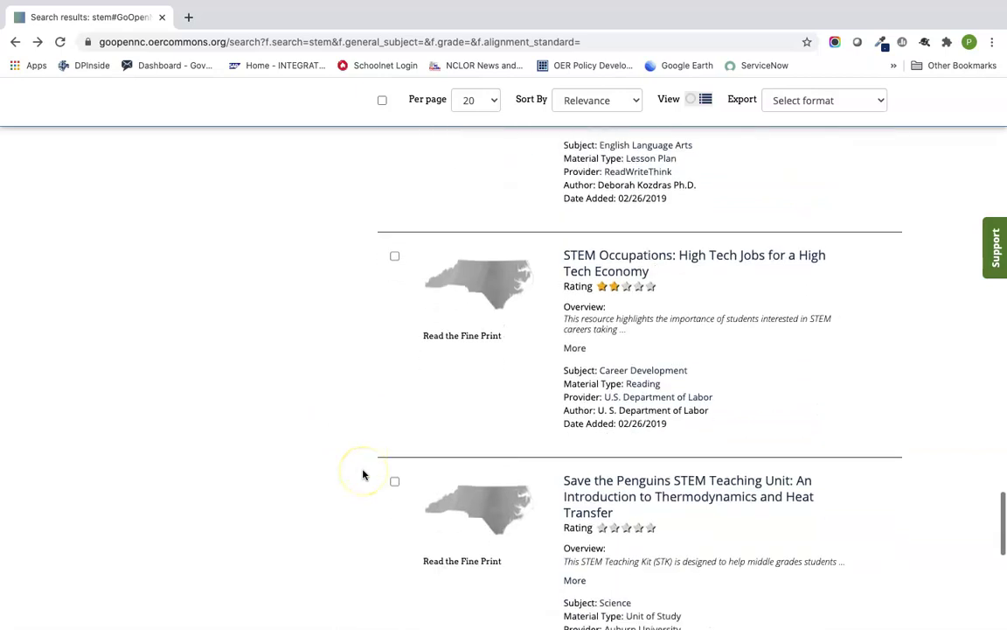
pyautogui.scroll(-1, 375, 394)
pyautogui.scroll(-2, 375, 378)
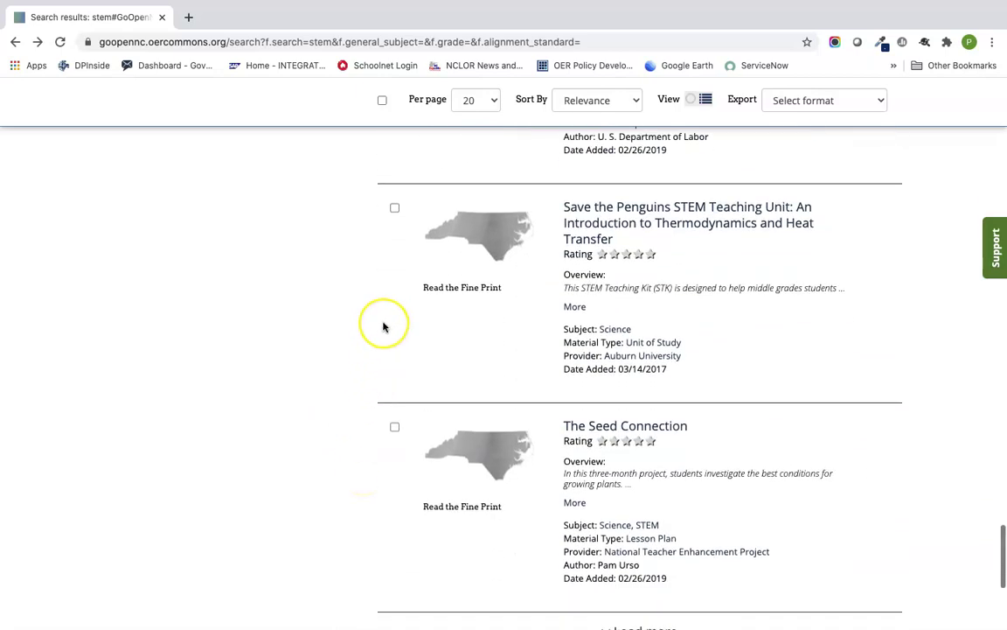
pyautogui.scroll(-10, 383, 327)
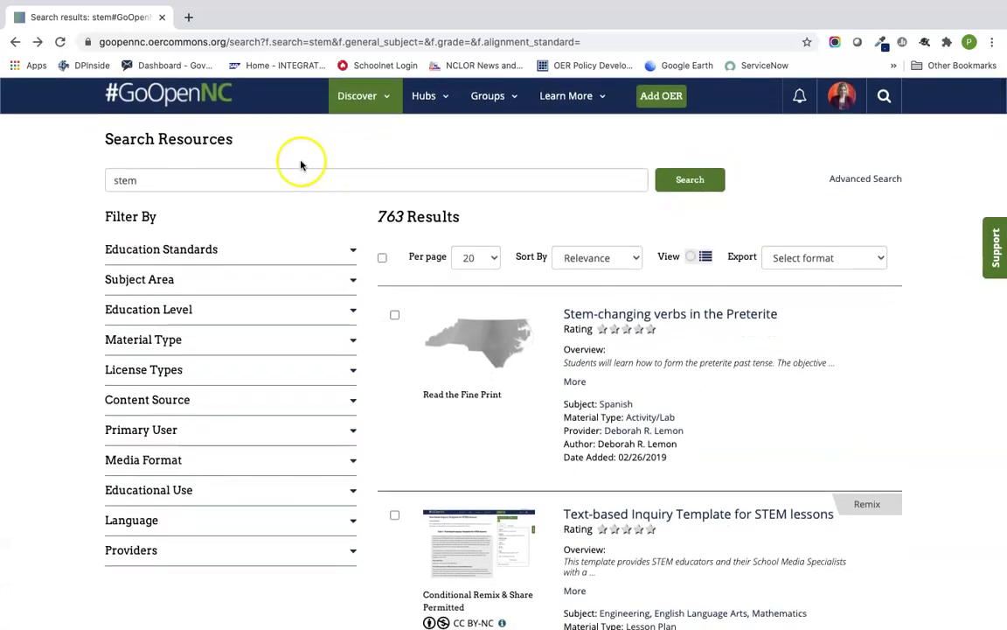
# Search the library for rounding
pyautogui.click(884, 96)
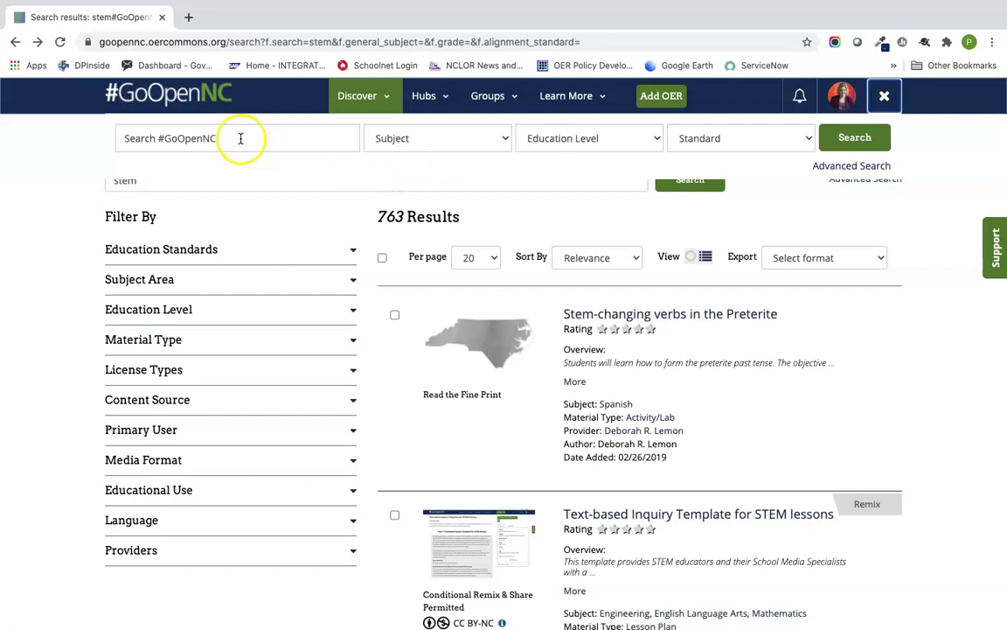
pyautogui.click(240, 138)
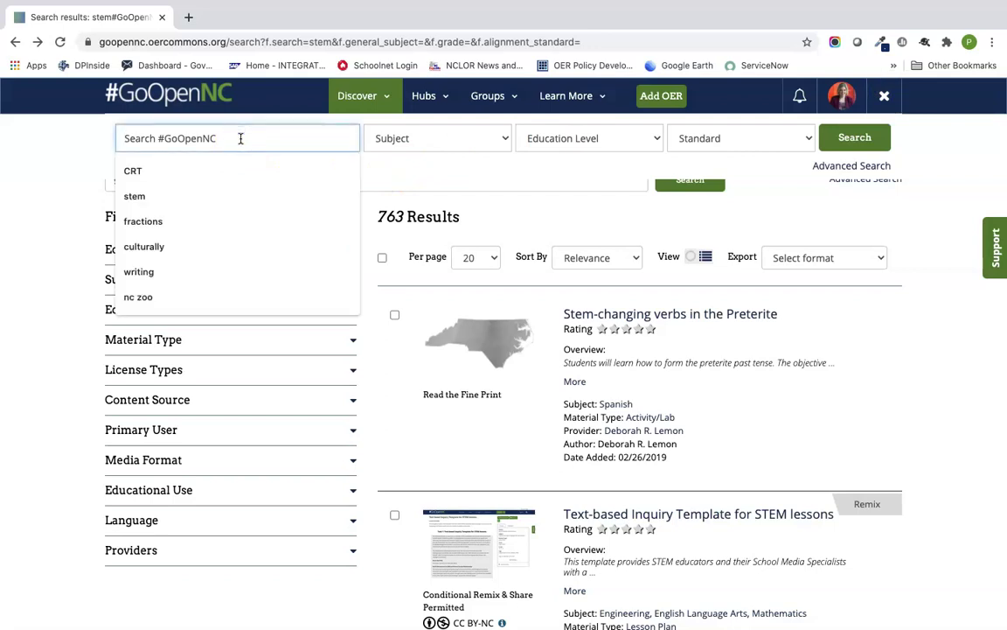
pyautogui.write('rounding')
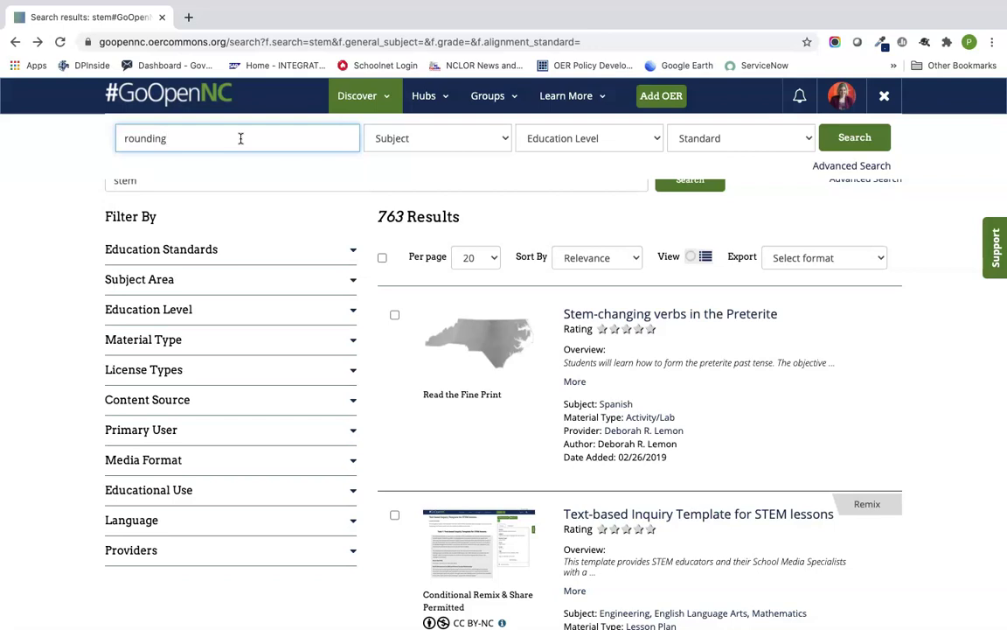
pyautogui.press('Return')
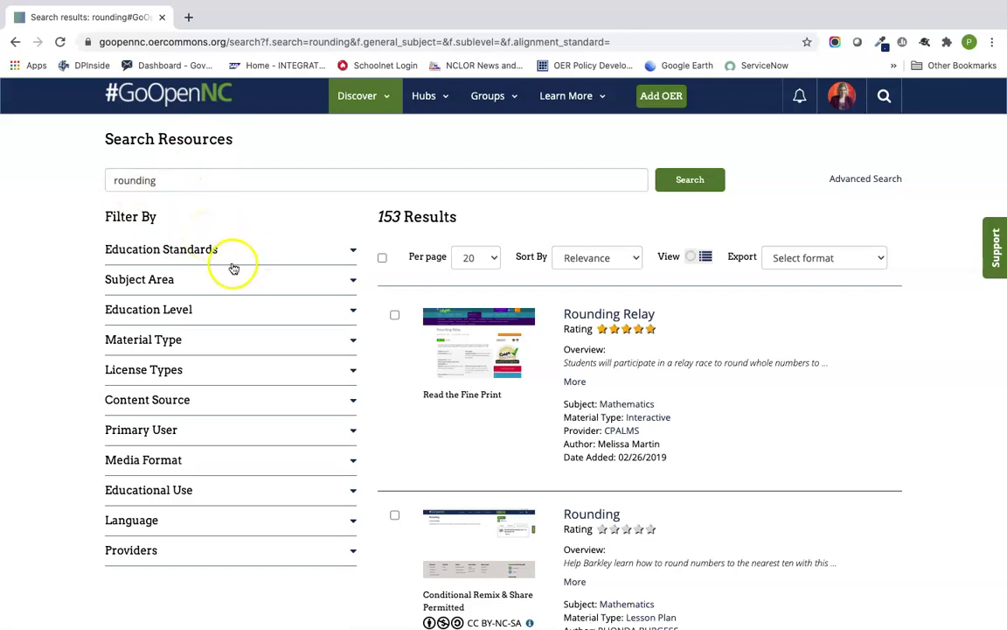
# Filter the rounding results by the North Carolina Math Standards for Grade 4
pyautogui.click(236, 259)
pyautogui.click(225, 306)
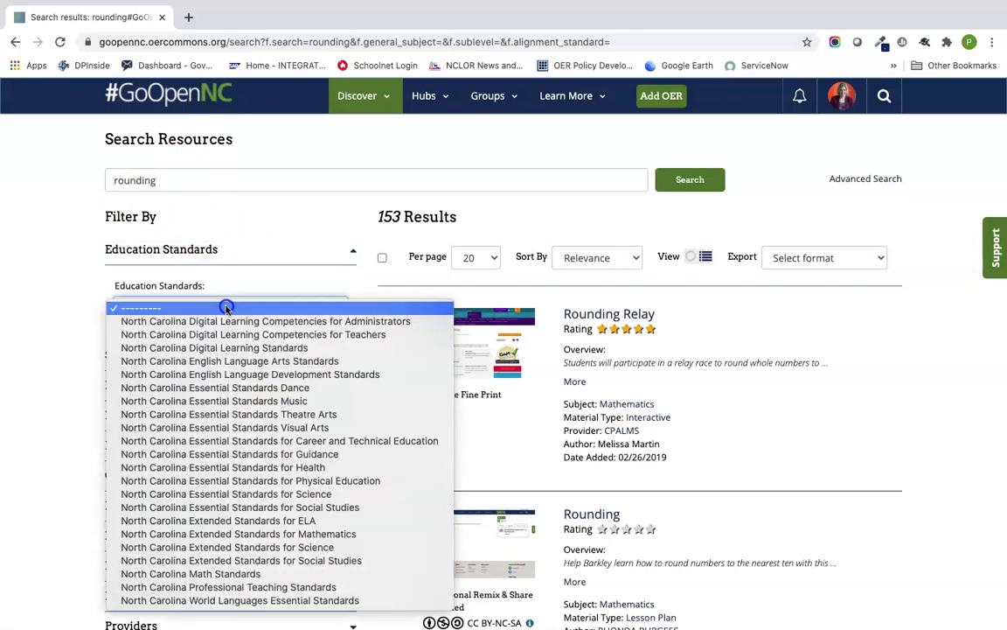
pyautogui.click(241, 574)
pyautogui.click(248, 354)
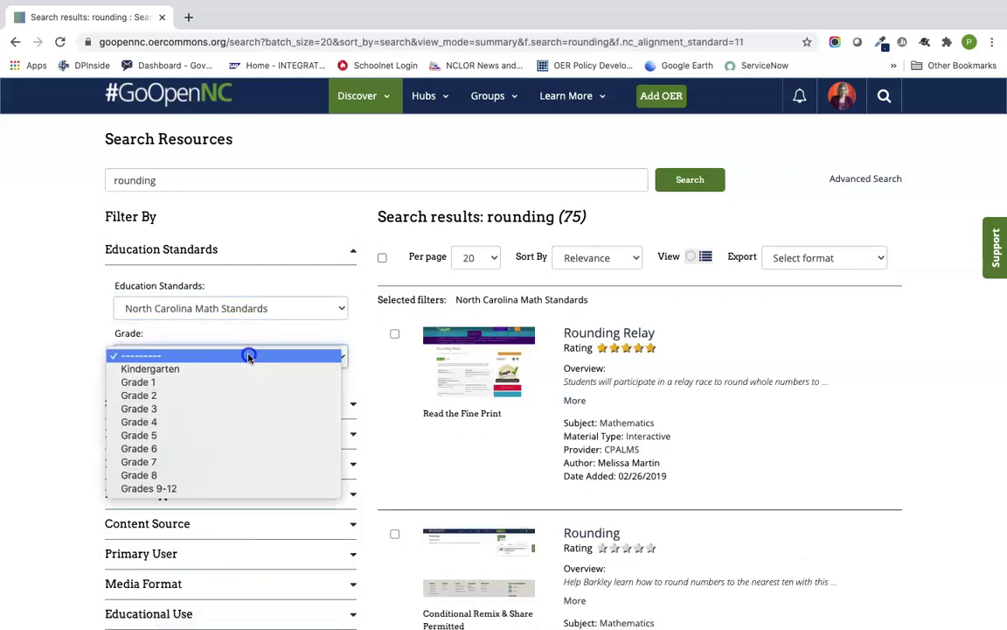
pyautogui.click(238, 422)
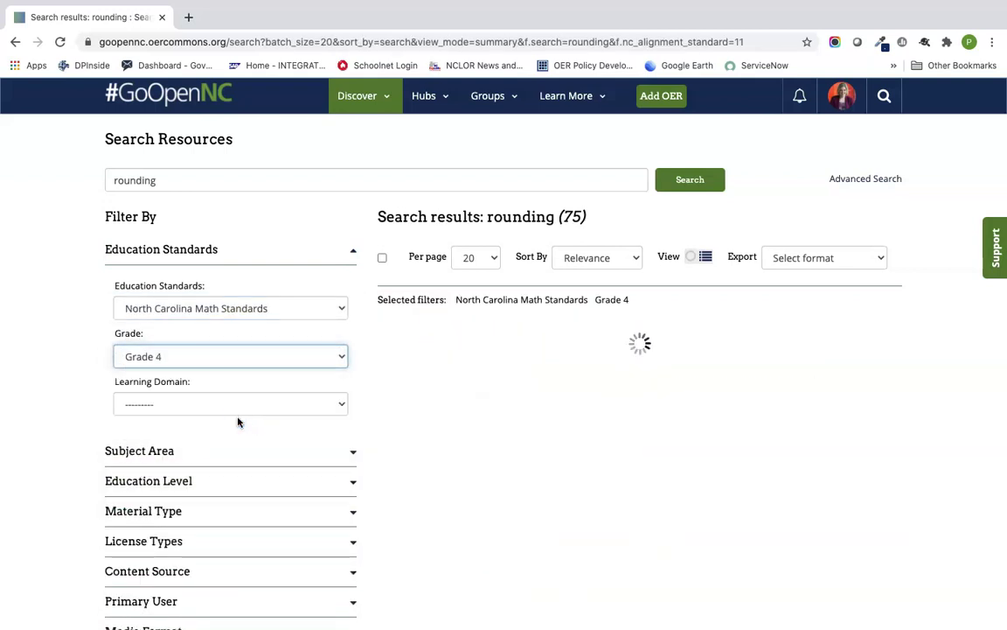
# Look through the filtered rounding results and open the Round Decimals with Place Value resource
pyautogui.scroll(-5, 690, 421)
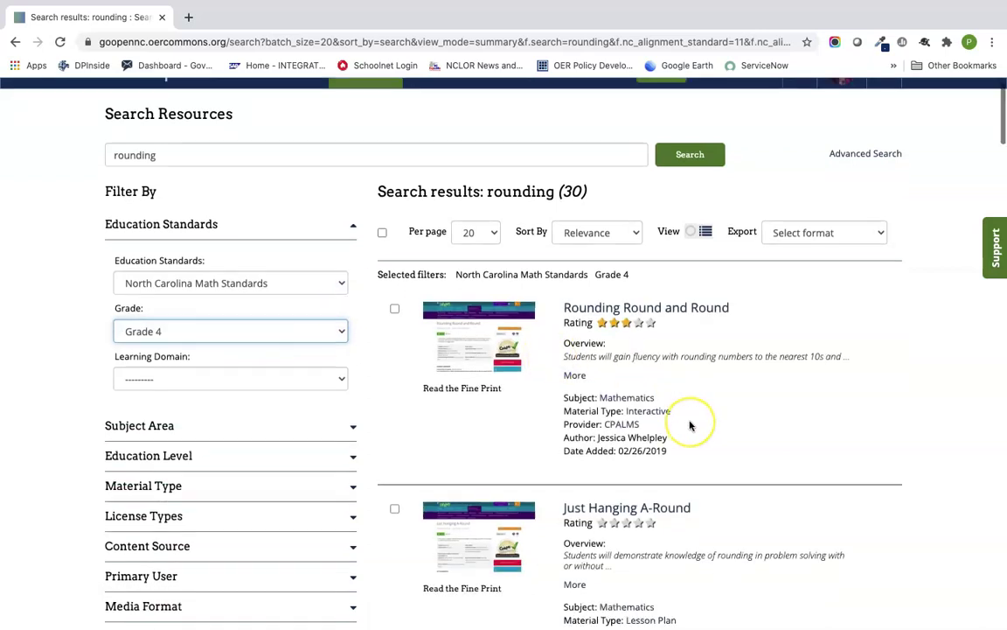
pyautogui.scroll(-4, 690, 426)
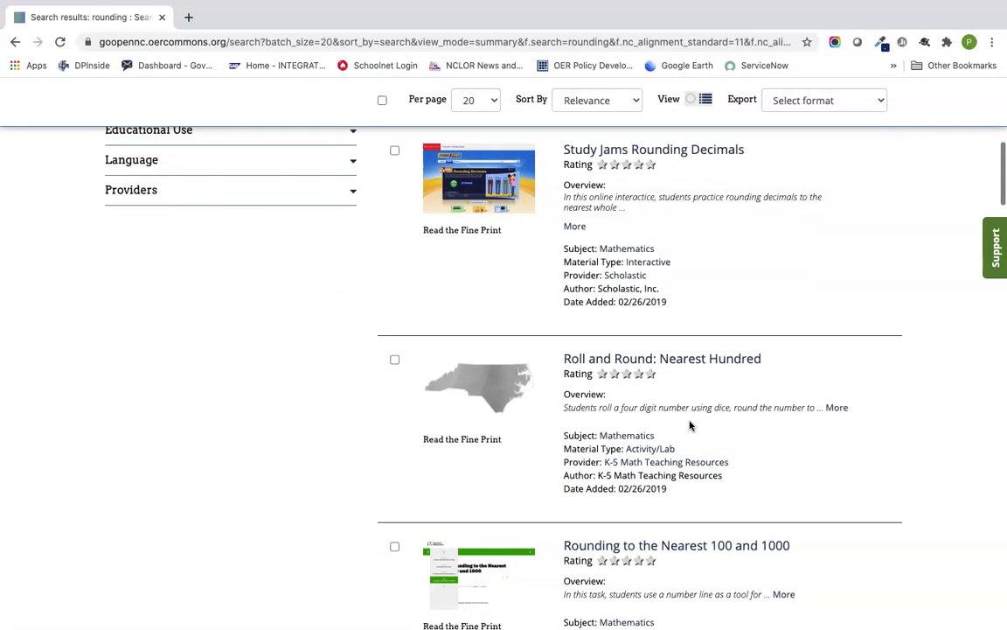
pyautogui.scroll(-3, 690, 426)
pyautogui.click(696, 369)
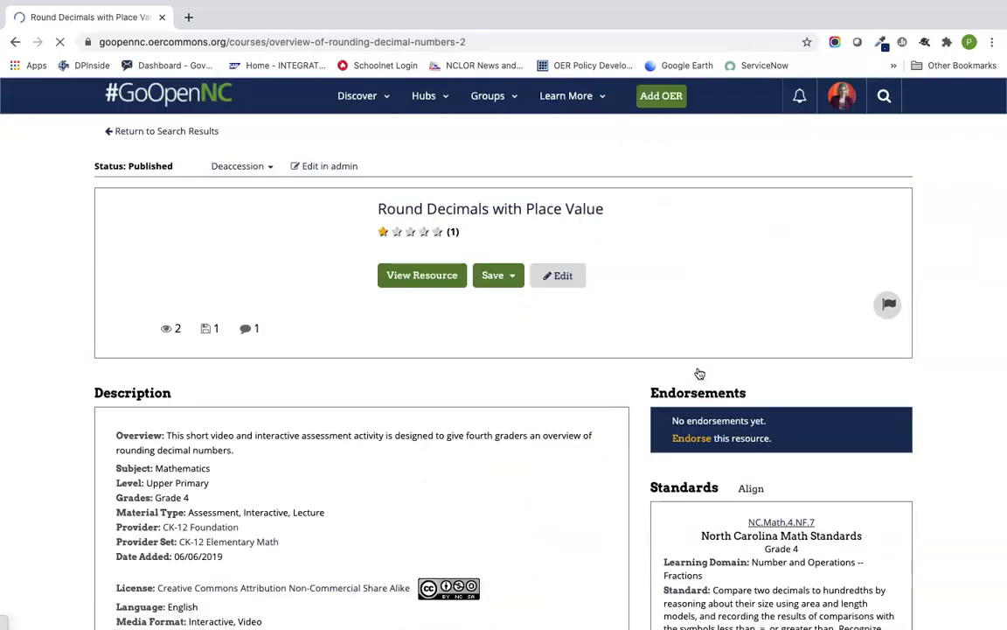
# Add the tag Rounding to the Round Decimals with Place Value resource
pyautogui.scroll(-4, 612, 499)
pyautogui.scroll(-3, 611, 500)
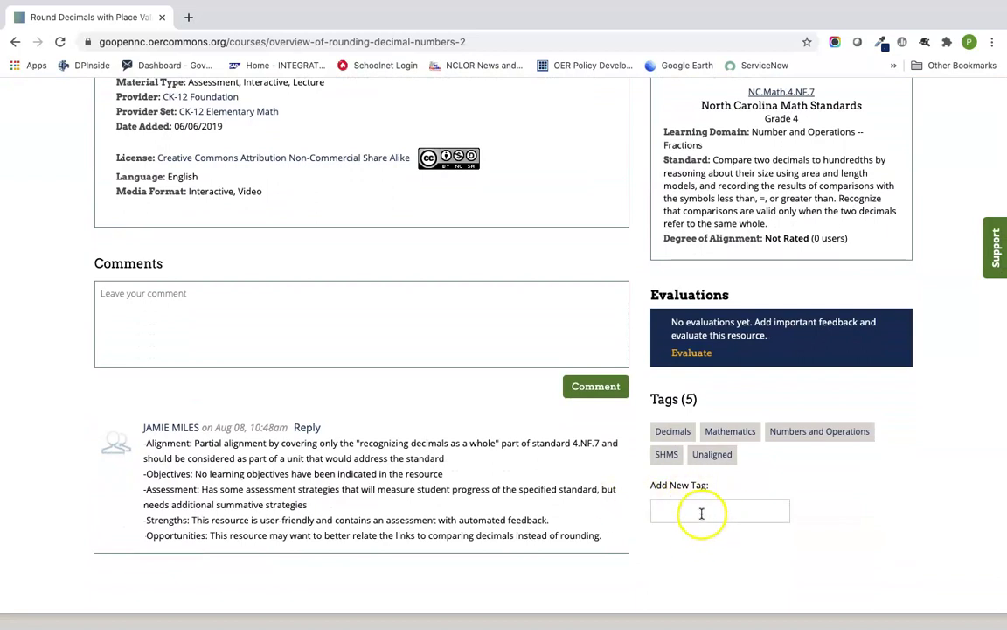
pyautogui.click(701, 514)
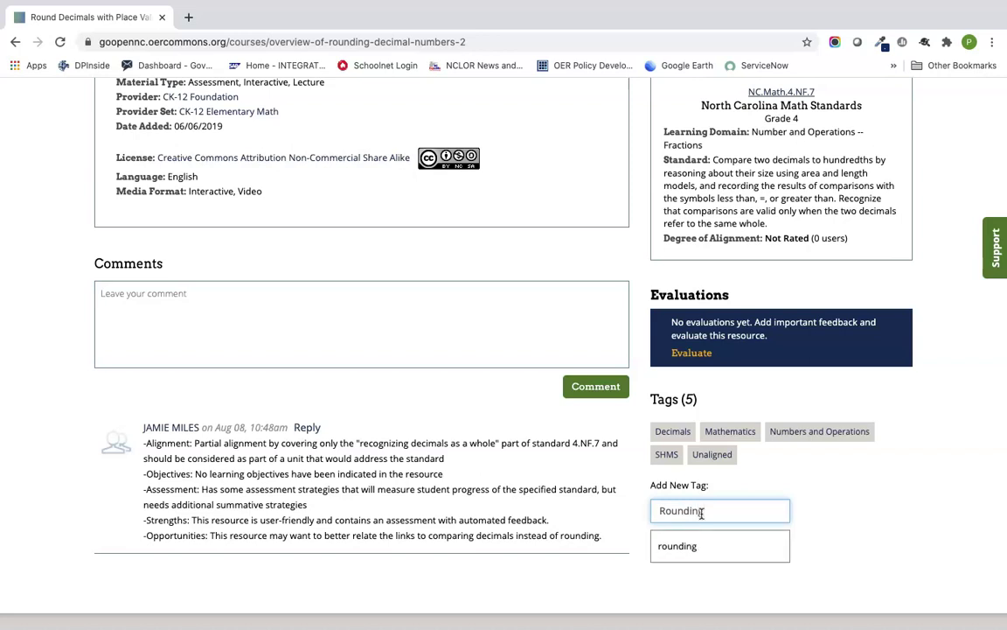
pyautogui.press('Return')
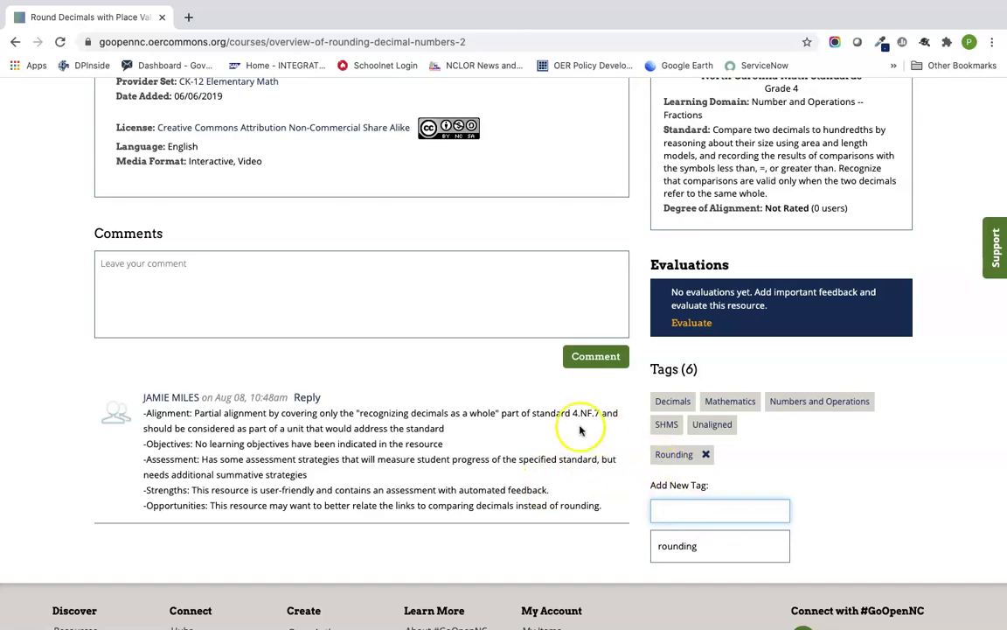
# List all resources sharing the Rounding tag, look through them, and select the result page's web address
pyautogui.scroll(3, 579, 430)
pyautogui.click(673, 571)
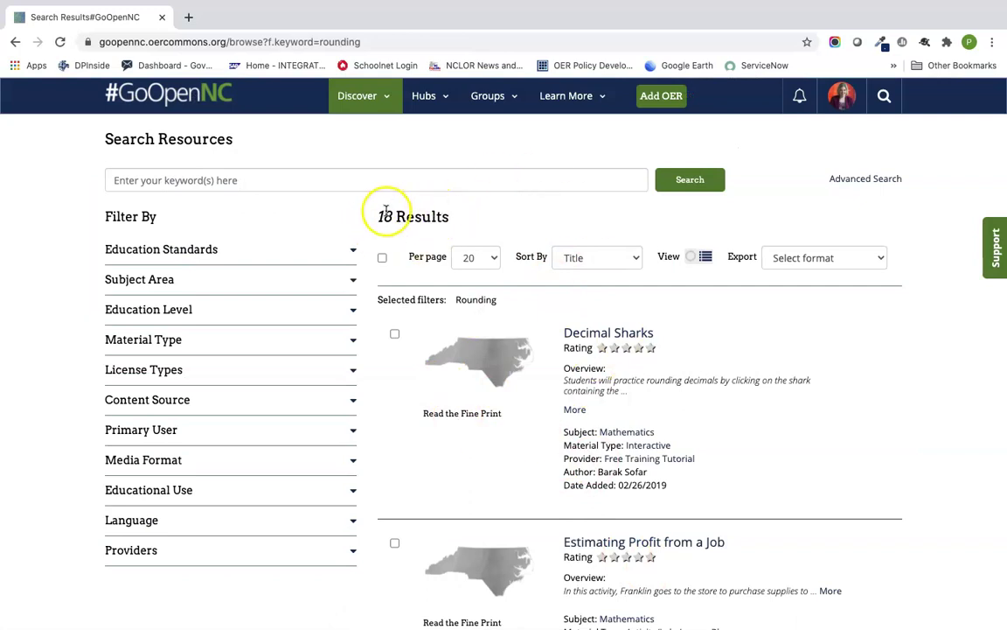
pyautogui.scroll(-4, 466, 404)
pyautogui.scroll(-7, 519, 445)
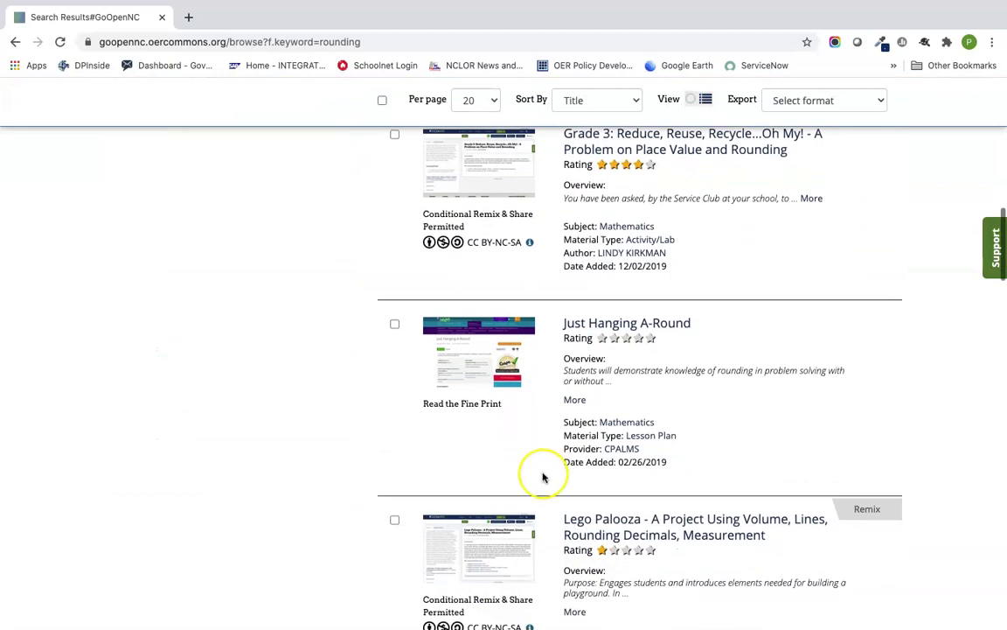
pyautogui.scroll(-10, 543, 476)
pyautogui.scroll(-5, 542, 476)
pyautogui.scroll(15, 542, 499)
pyautogui.scroll(15, 538, 519)
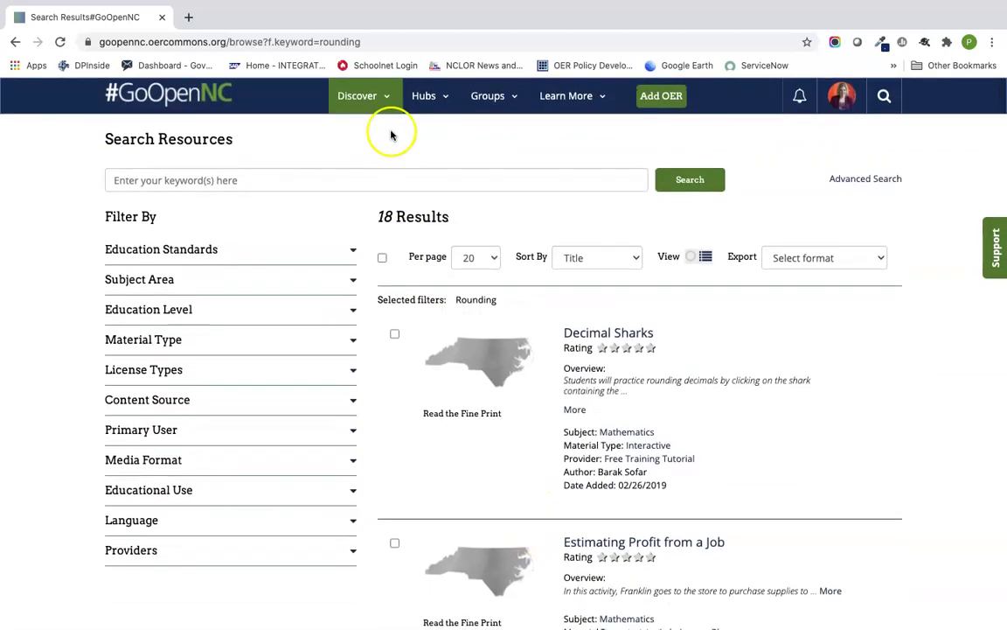
pyautogui.click(387, 43)
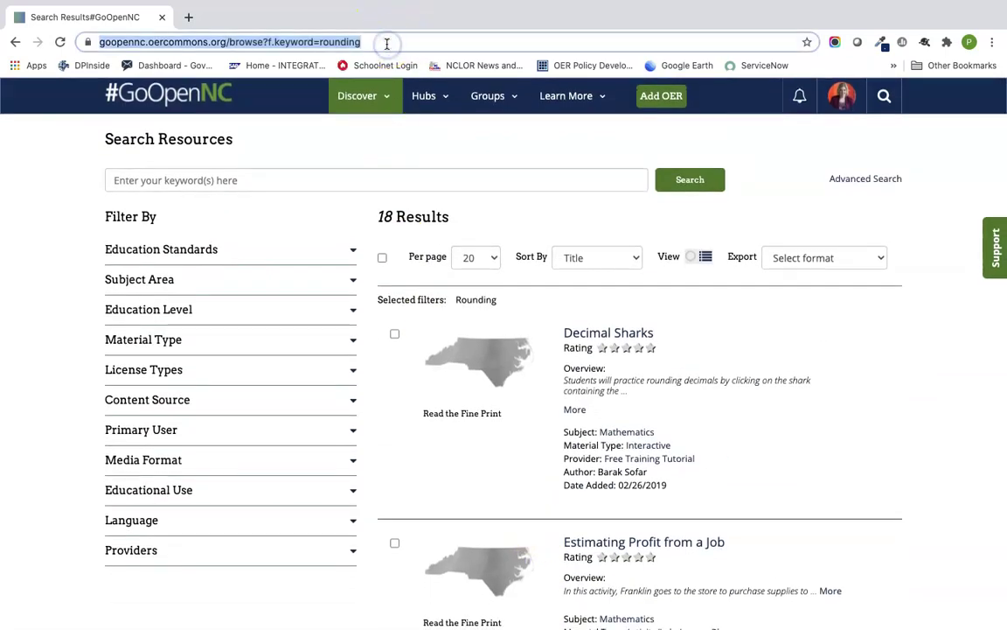
# Browse the featured topics in the curated collections, then return to the resources tagged Rounding
pyautogui.click(368, 101)
pyautogui.click(375, 164)
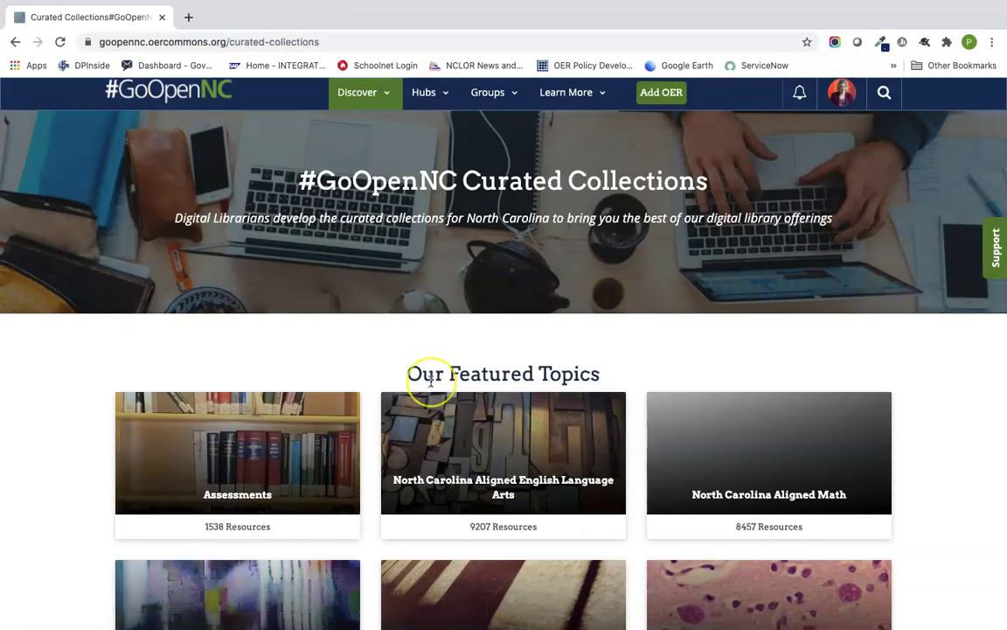
pyautogui.scroll(-8, 428, 376)
pyautogui.scroll(-9, 431, 381)
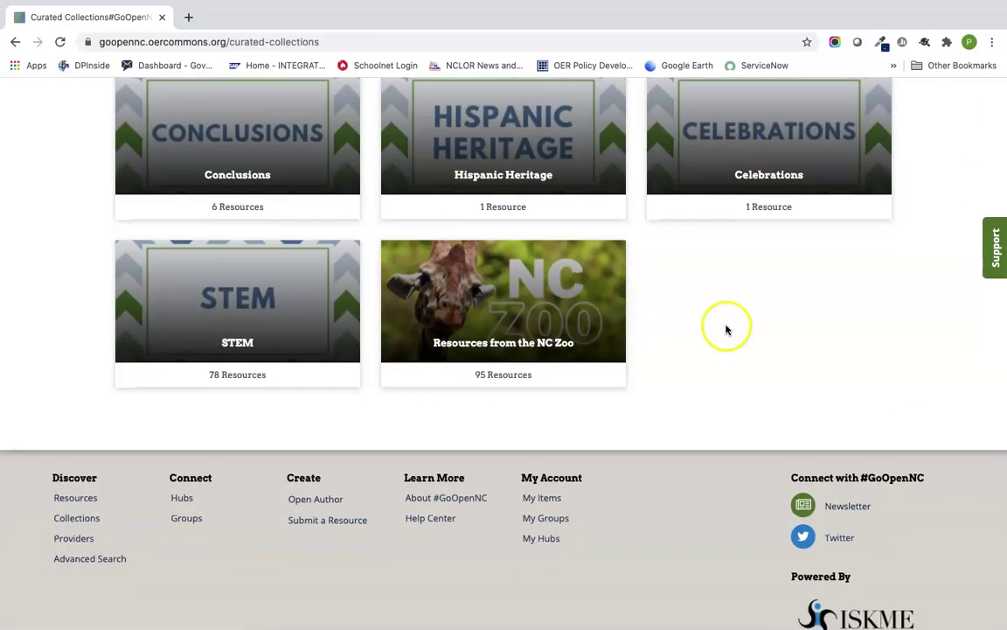
pyautogui.scroll(17, 724, 328)
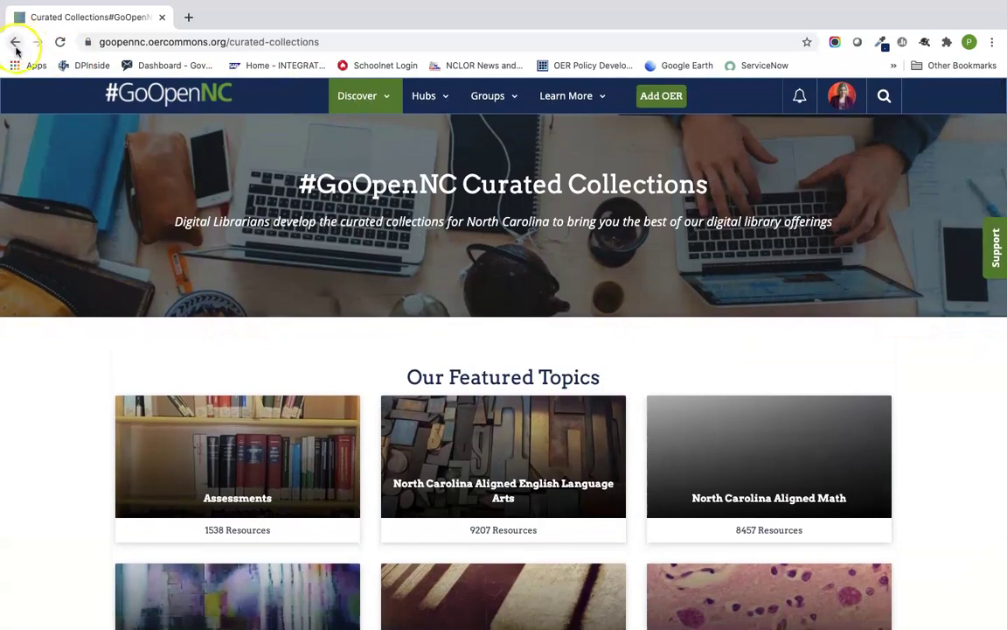
pyautogui.click(16, 44)
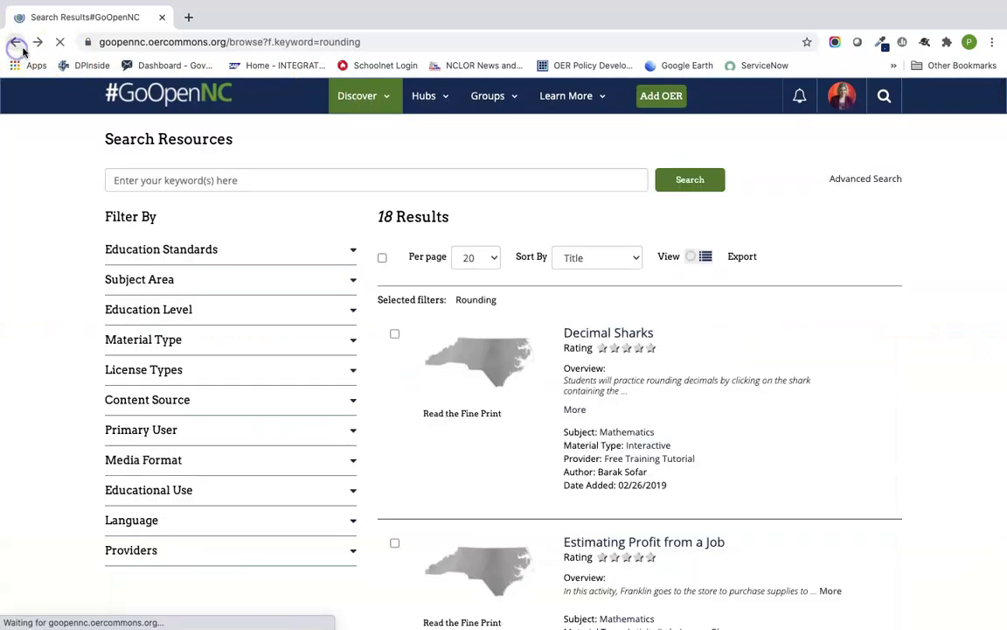
# Select the full web address of the page listing the resources tagged Rounding
pyautogui.click(394, 45)
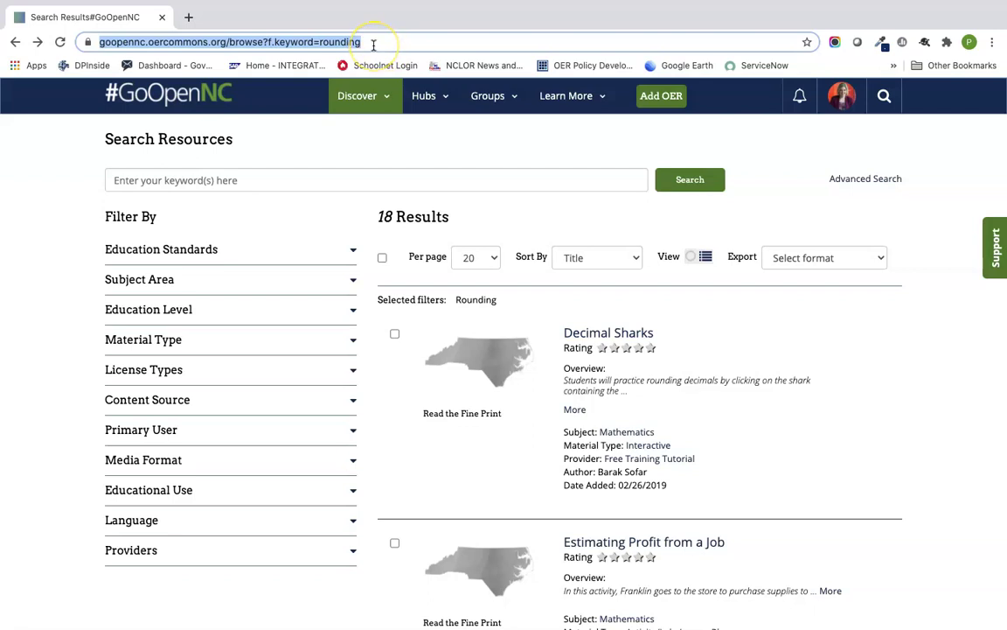
pyautogui.click(373, 45)
pyautogui.moveTo(410, 47); pyautogui.dragTo(287, 47)
pyautogui.click(411, 47)
pyautogui.click(415, 150)
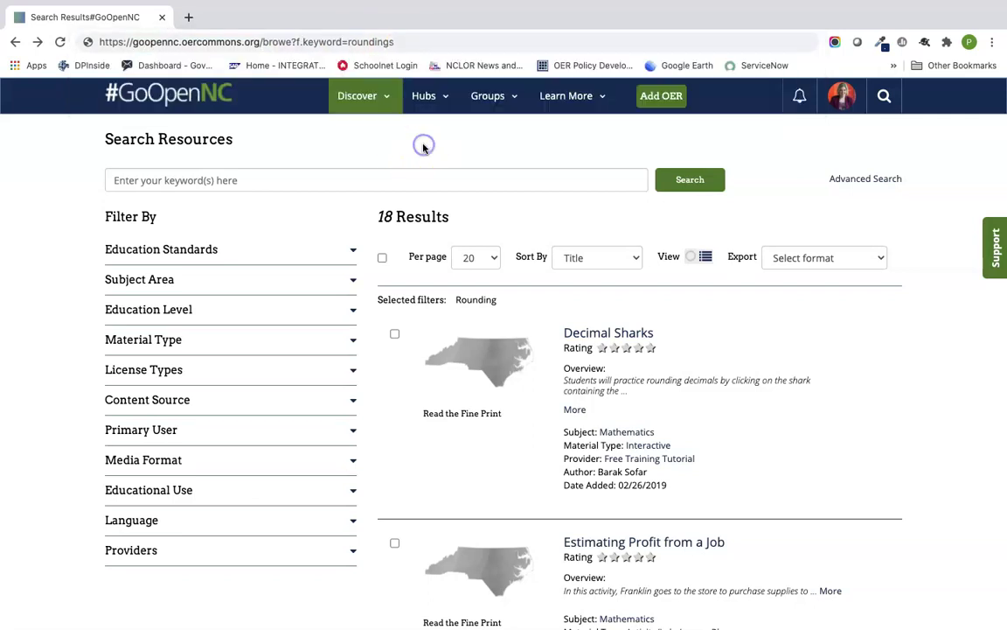
pyautogui.click(411, 42)
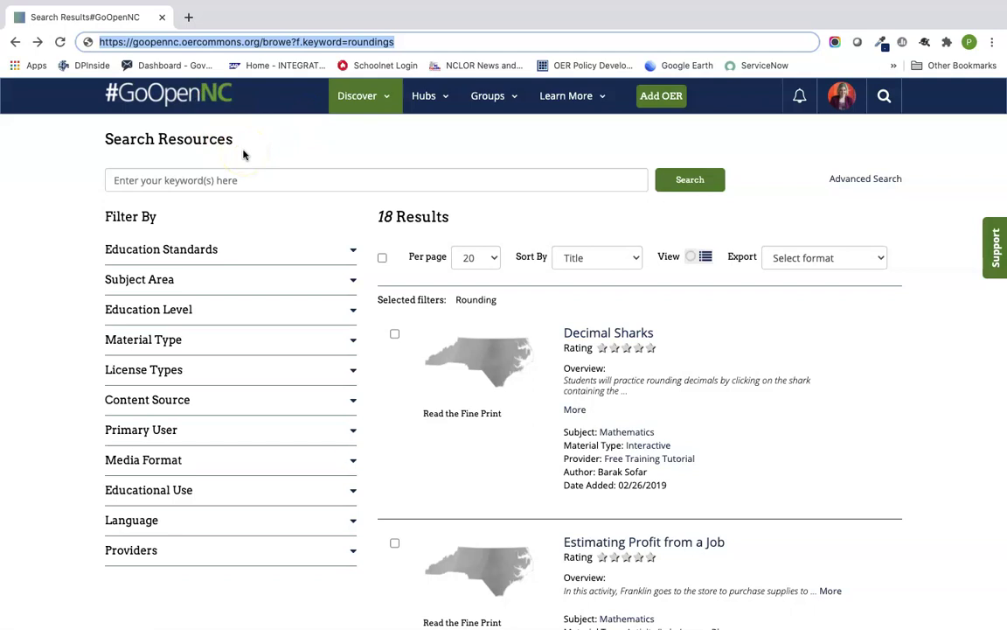
# Return to the home page, look through the curated collections, and open the Resources from the NC Zoo collection
pyautogui.click(194, 103)
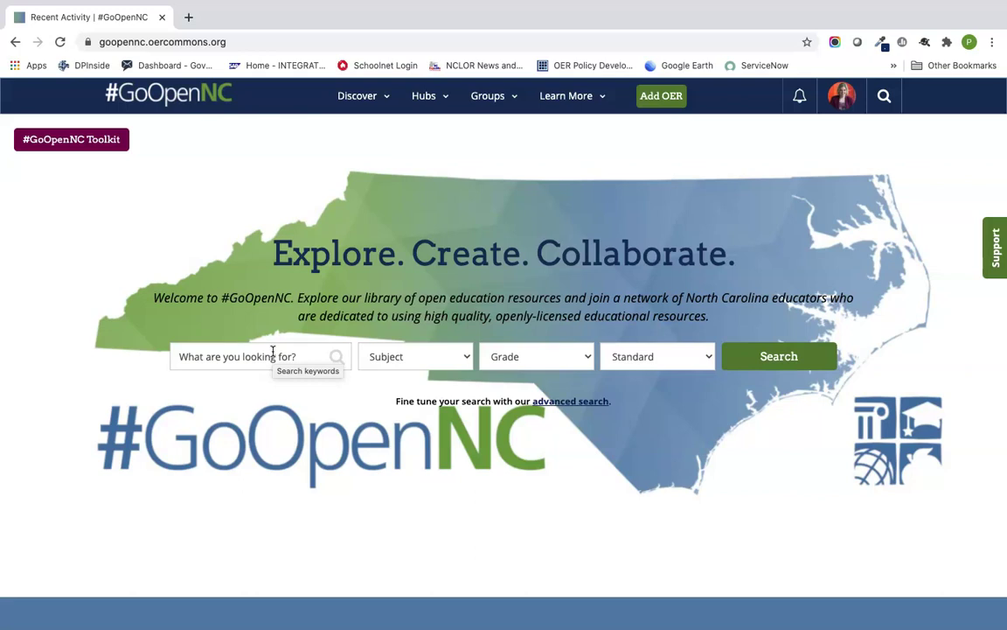
pyautogui.click(272, 351)
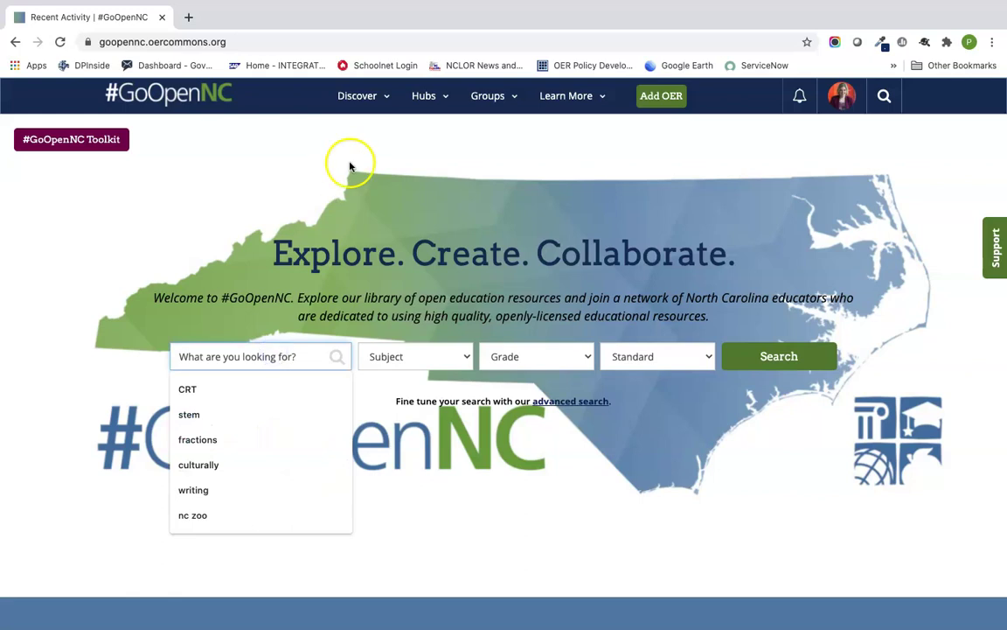
pyautogui.click(371, 101)
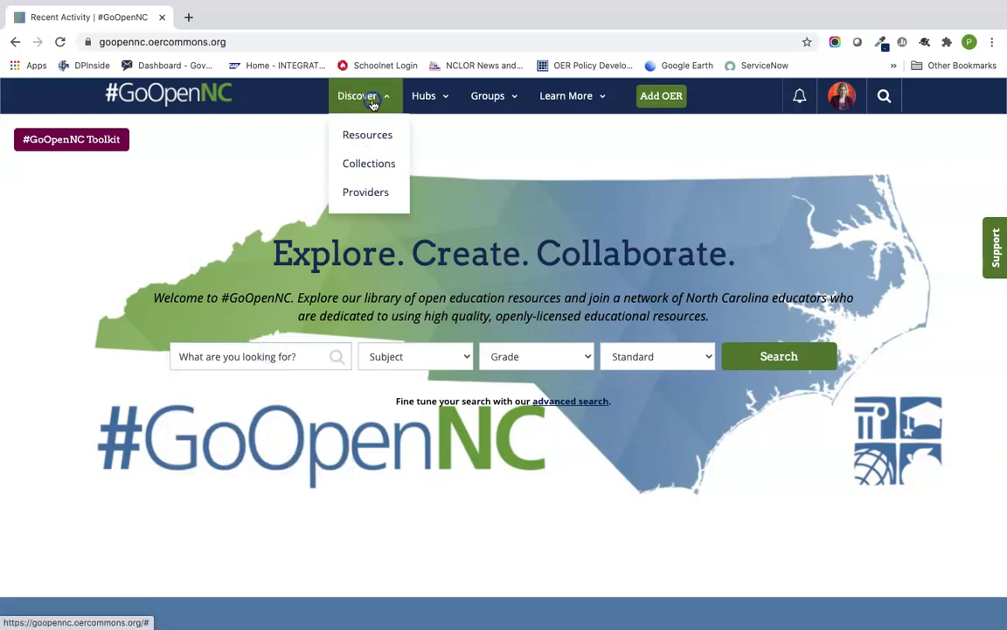
pyautogui.click(368, 162)
pyautogui.scroll(-10, 578, 424)
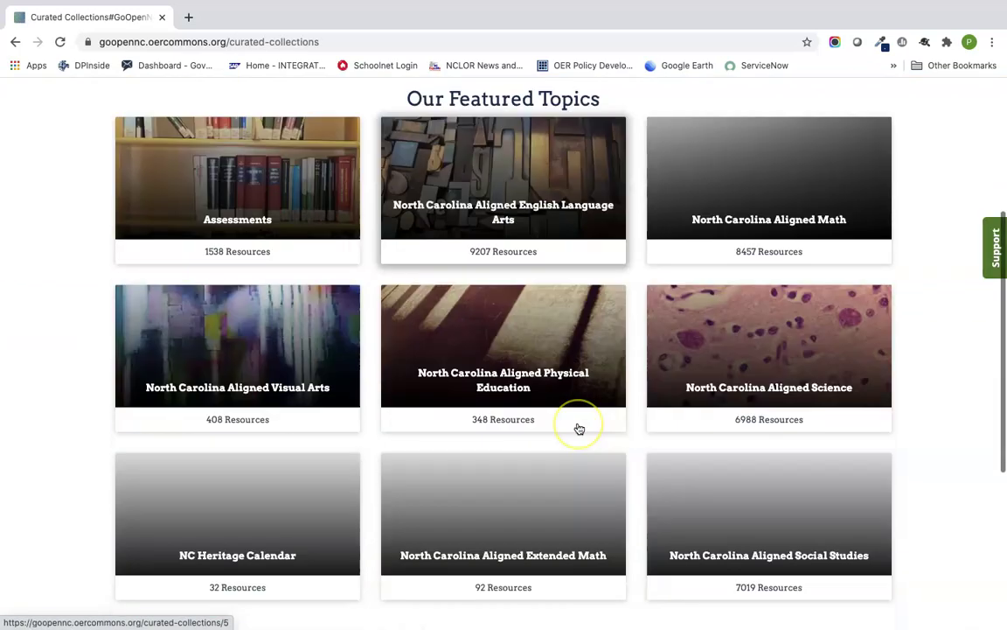
pyautogui.scroll(-3, 578, 427)
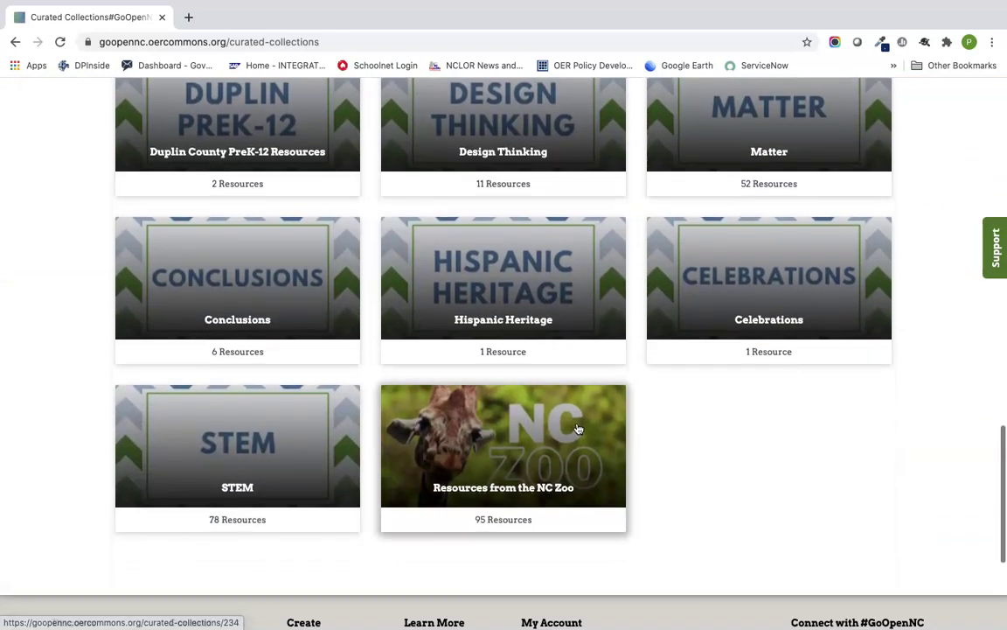
pyautogui.click(543, 440)
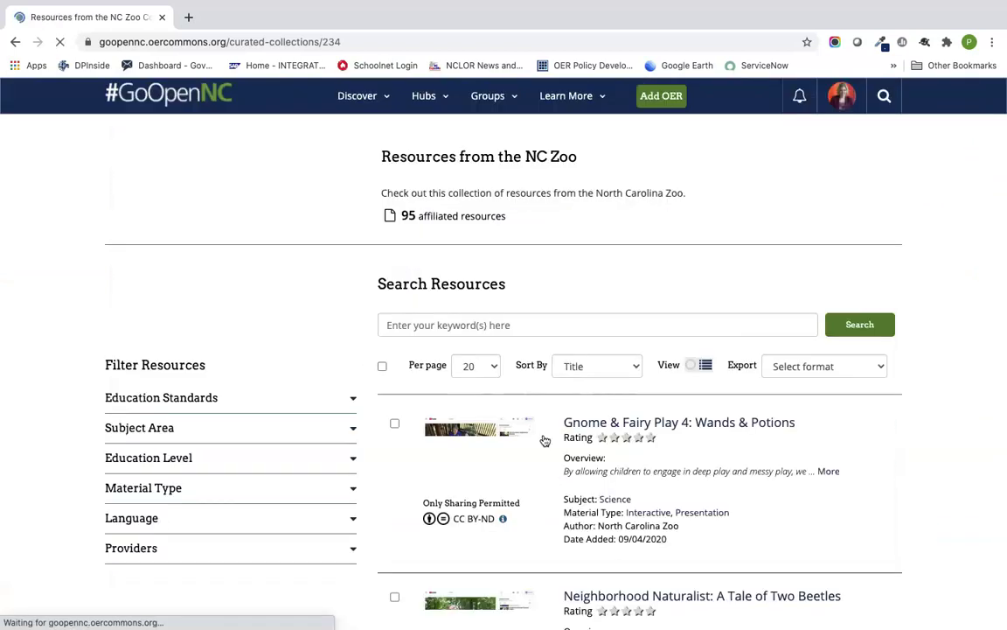